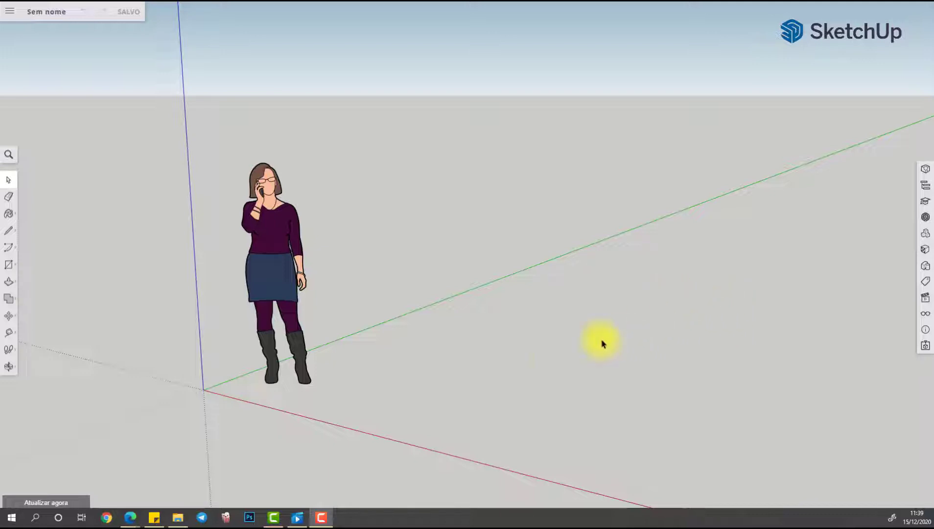
Draw a 20 × 500 mm rectangle on the ground beside the figure, with its long side along the green axis
left_click(9, 264)
middle_click_drag(432, 362, 430, 392)
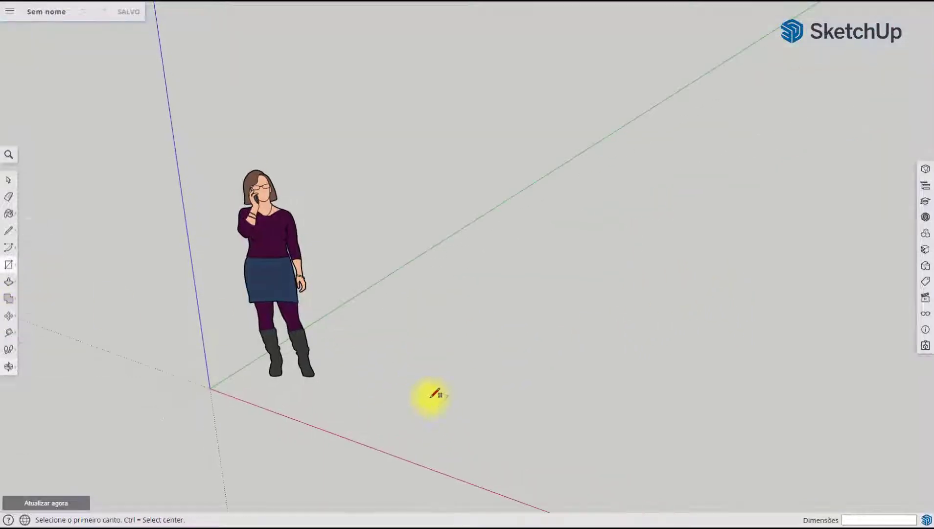
left_click(353, 413)
type("20,500")
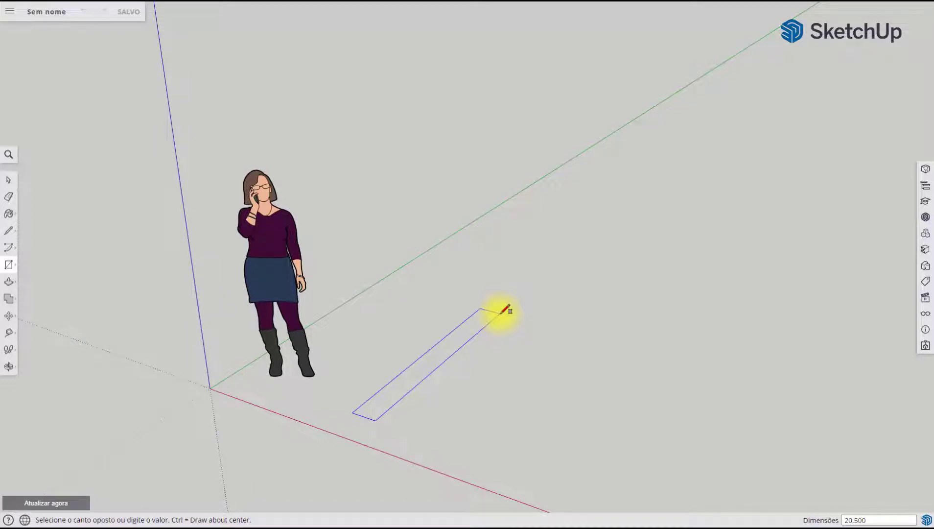
key("Return")
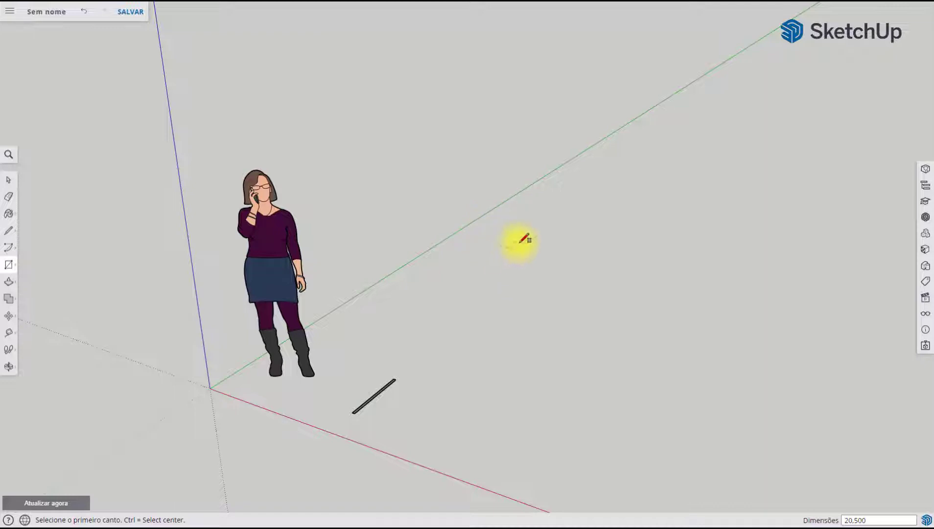
Push/Pull the thin rectangle up 2000 mm to form an upright side panel
left_click(9, 283)
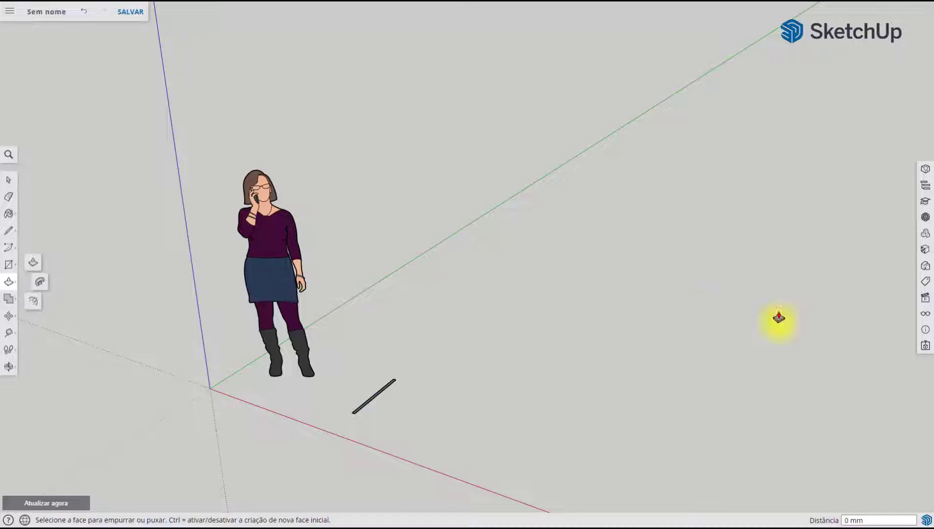
scroll(370, 440, "up", 5)
scroll(351, 441, "up", 3)
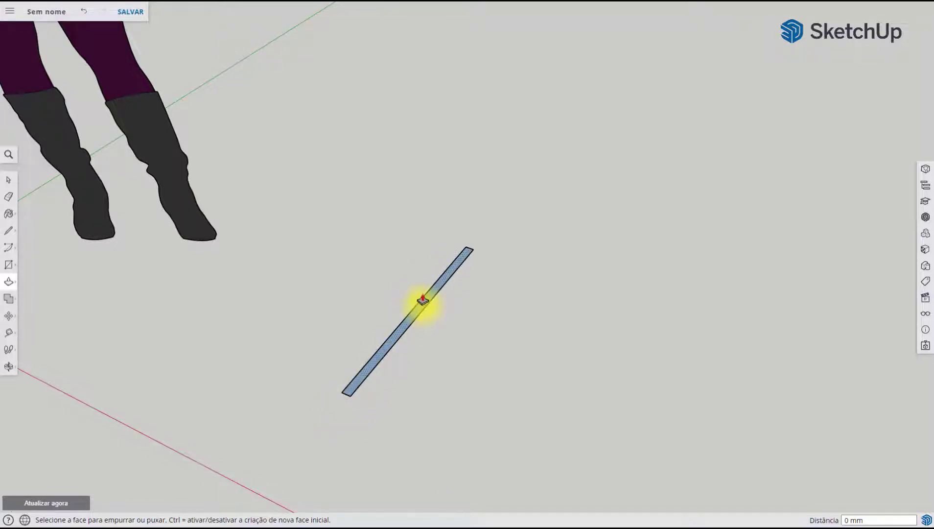
left_click(455, 267)
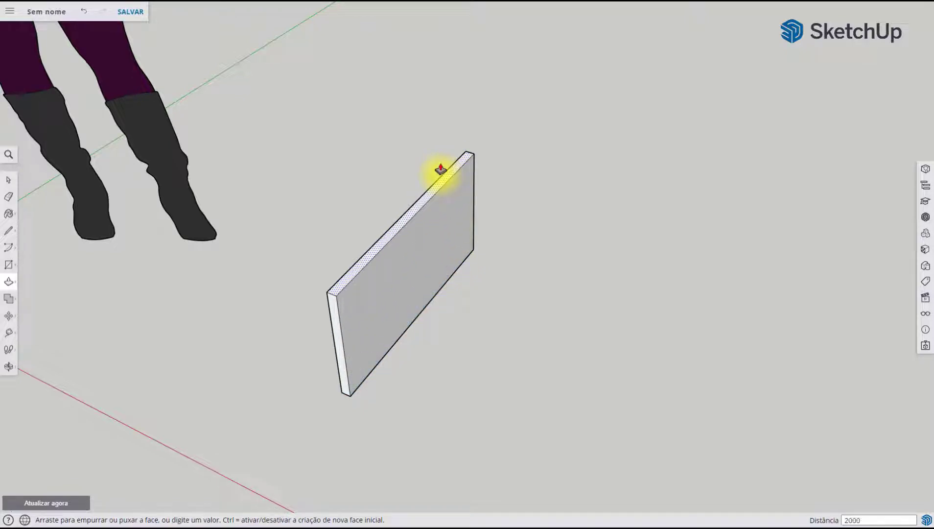
type("2000")
key("Return")
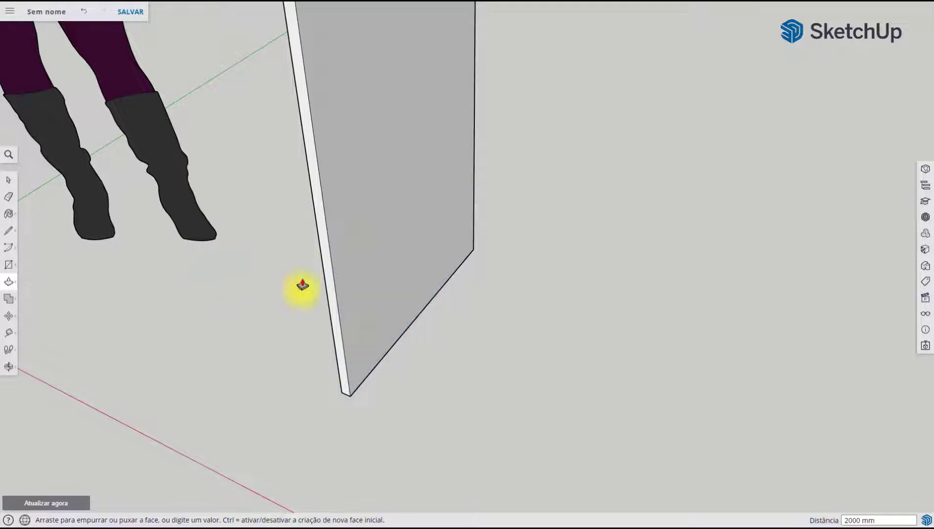
middle_click_drag(302, 285, 395, 236)
scroll(396, 237, "up", 2)
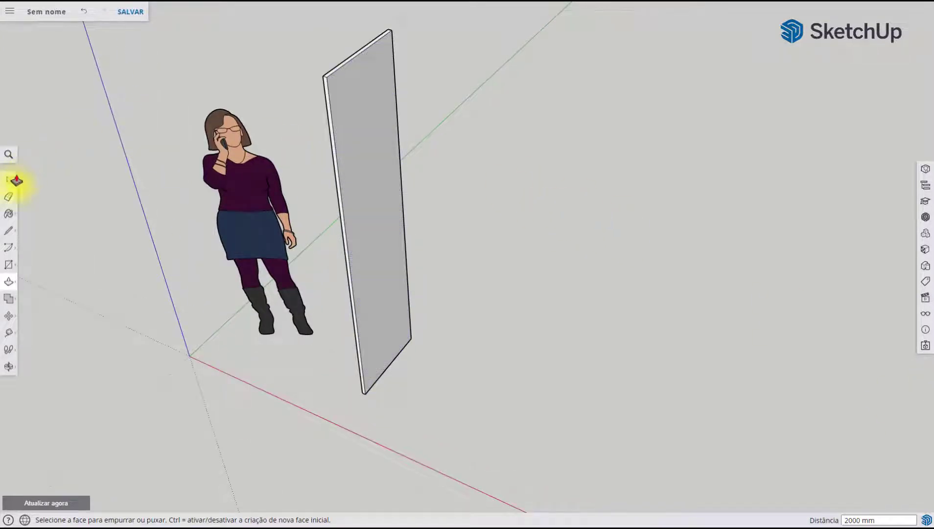
Select the whole panel and make it a component named Lateral
left_click(8, 180)
triple_click(371, 128)
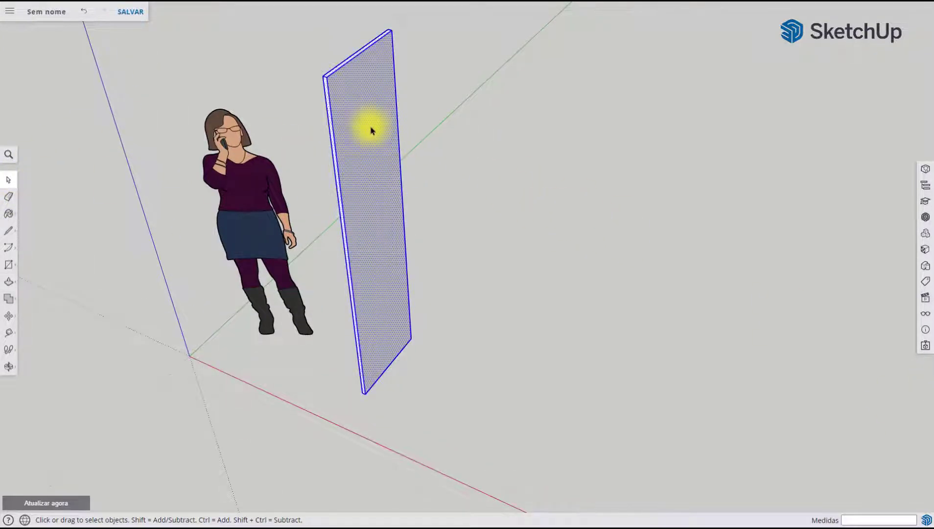
middle_click_drag(428, 259, 260, 198)
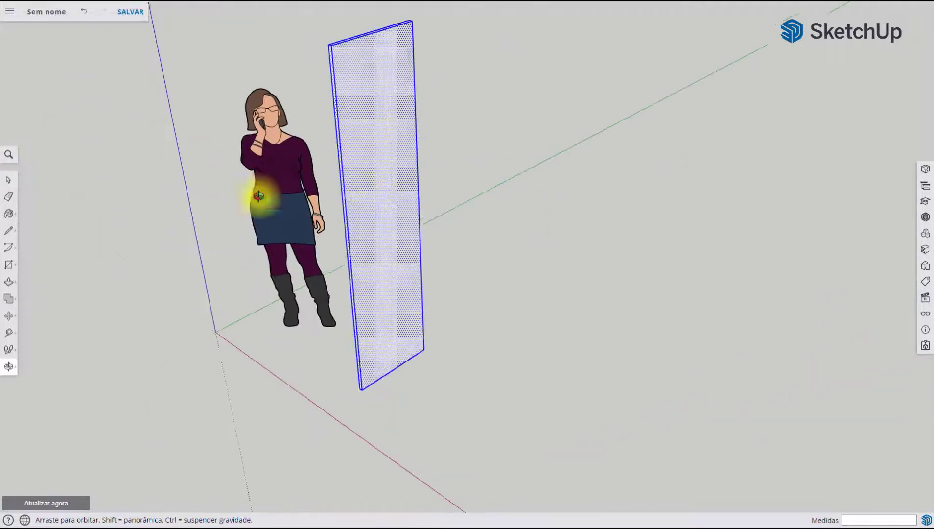
middle_click_drag(415, 146, 470, 142)
right_click(479, 124)
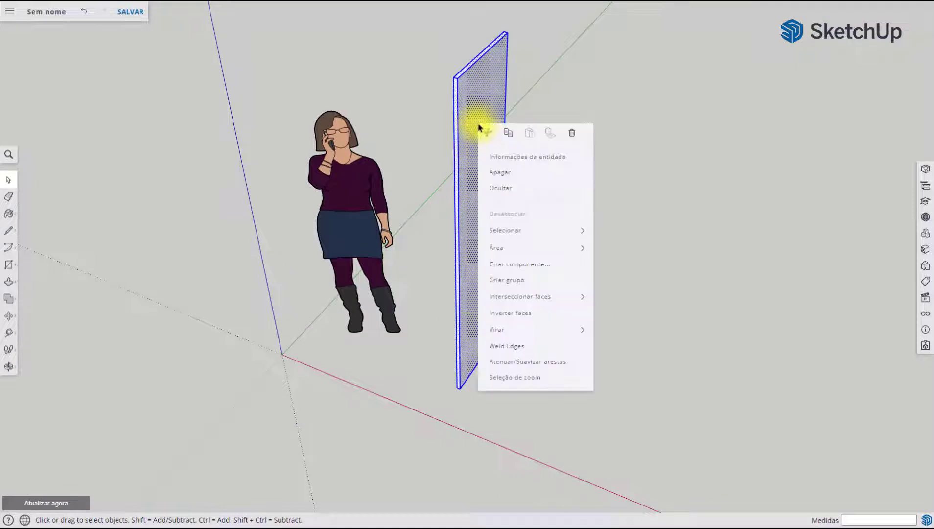
left_click(546, 271)
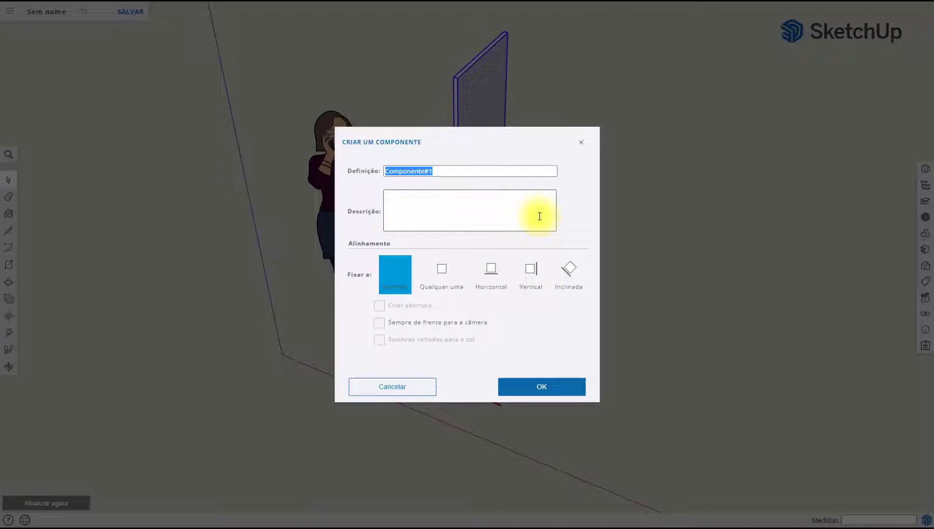
type("Lateral")
left_click(563, 390)
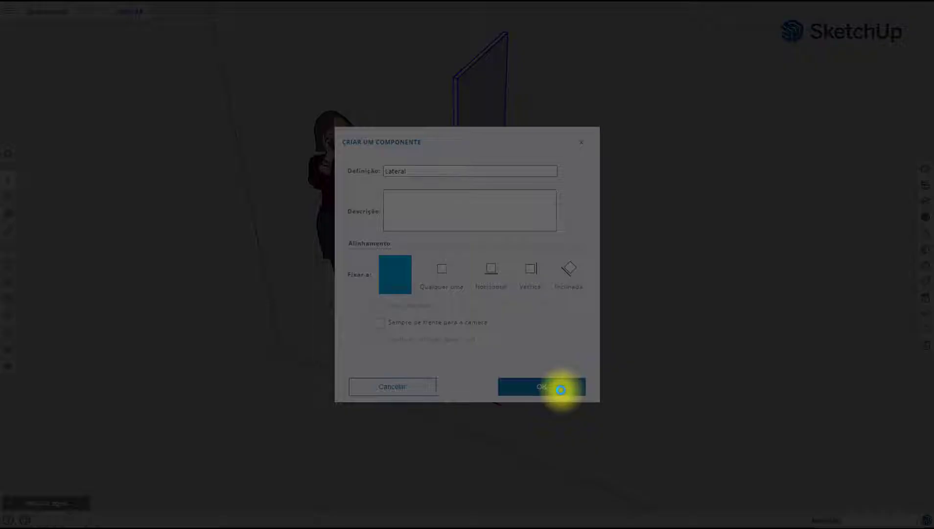
middle_click_drag(689, 410, 567, 309)
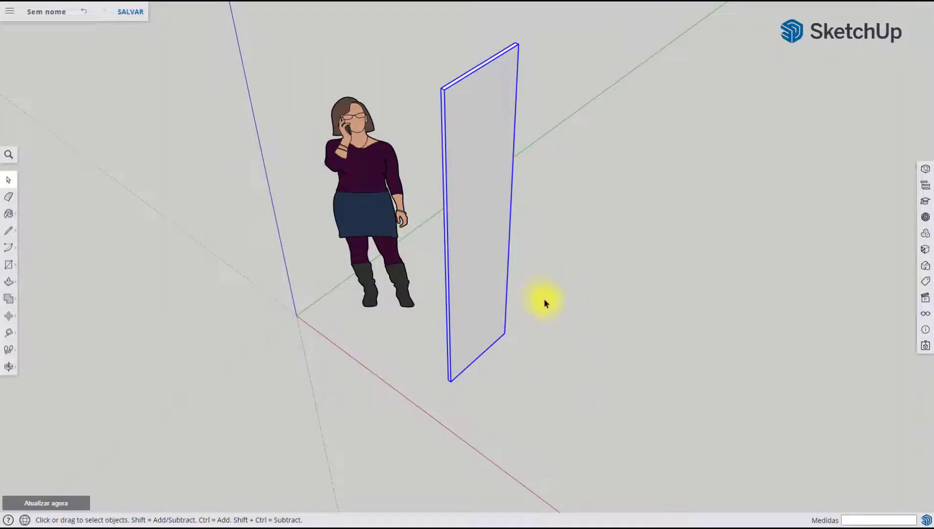
middle_click_drag(592, 406, 429, 308)
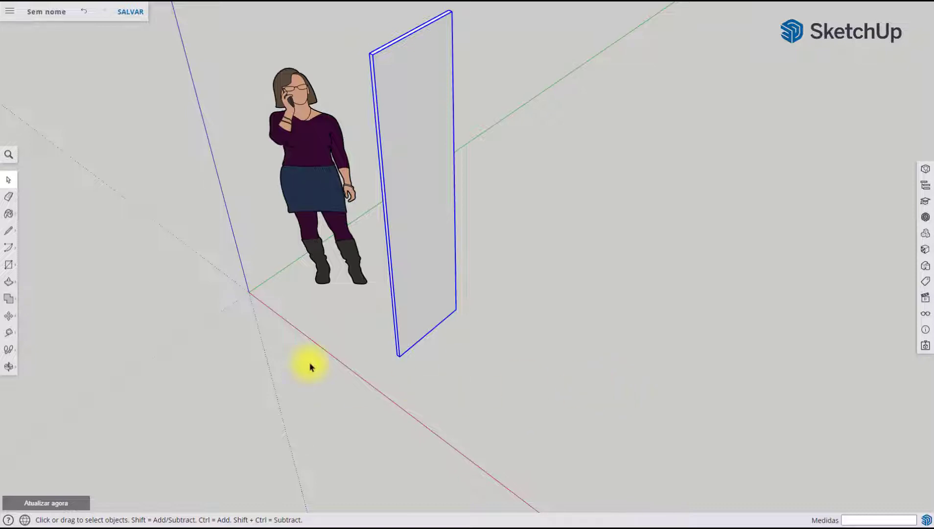
Create a guide line parallel to the panel's inner bottom edge, 800 mm away along the red axis
left_click(9, 331)
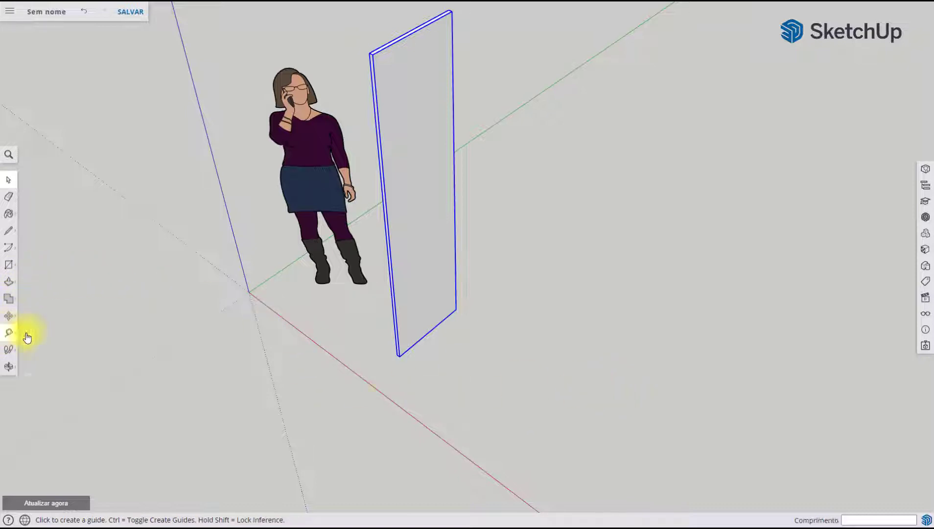
scroll(386, 380, "up", 2)
scroll(413, 344, "up", 3)
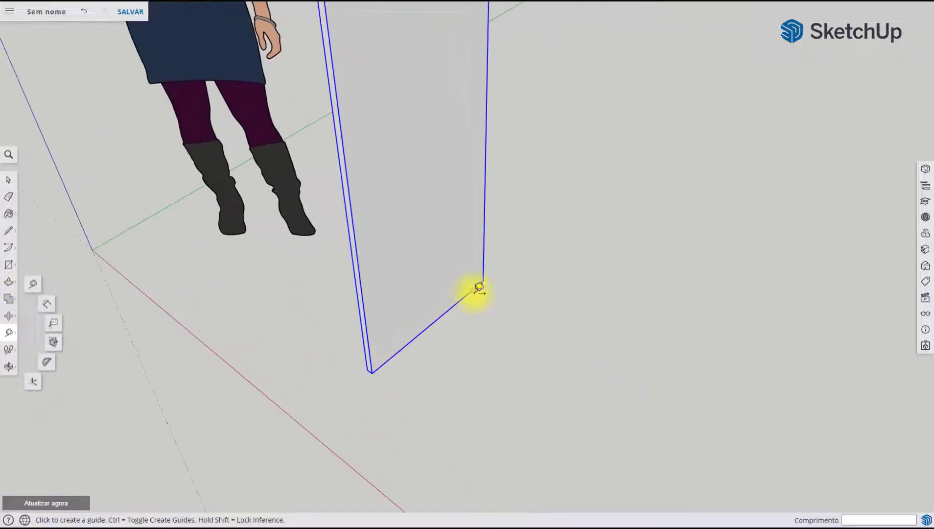
left_click(456, 303)
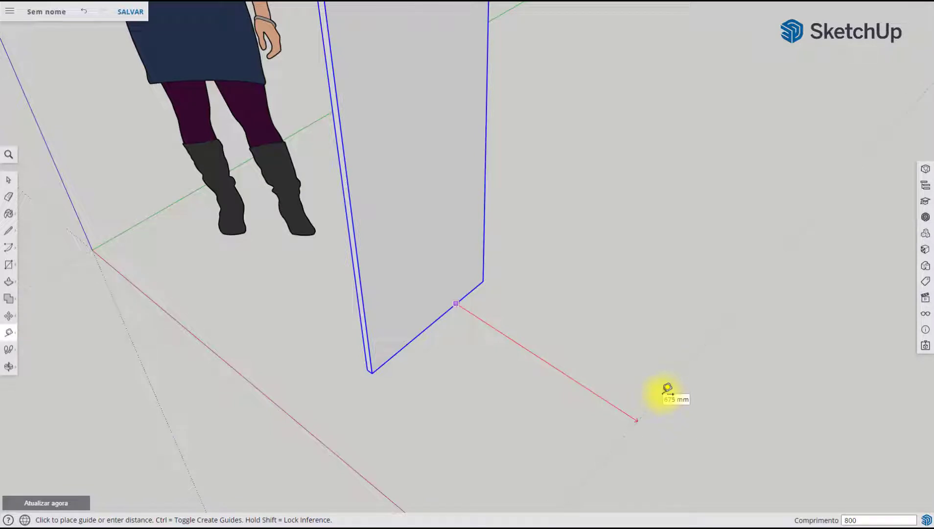
key("Return")
middle_click_drag(611, 376, 559, 375)
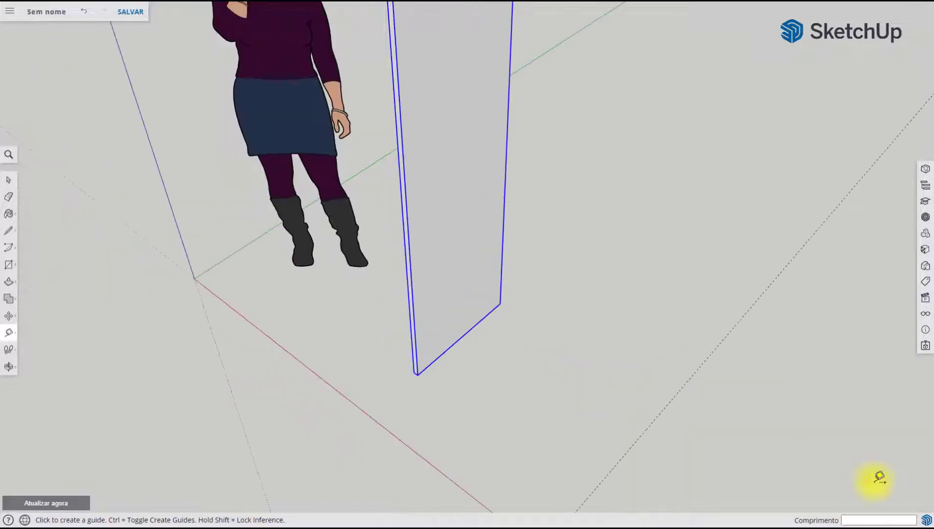
Copy the Lateral panel 820 mm along the red axis from its bottom outer corner onto the guide line
left_click(9, 180)
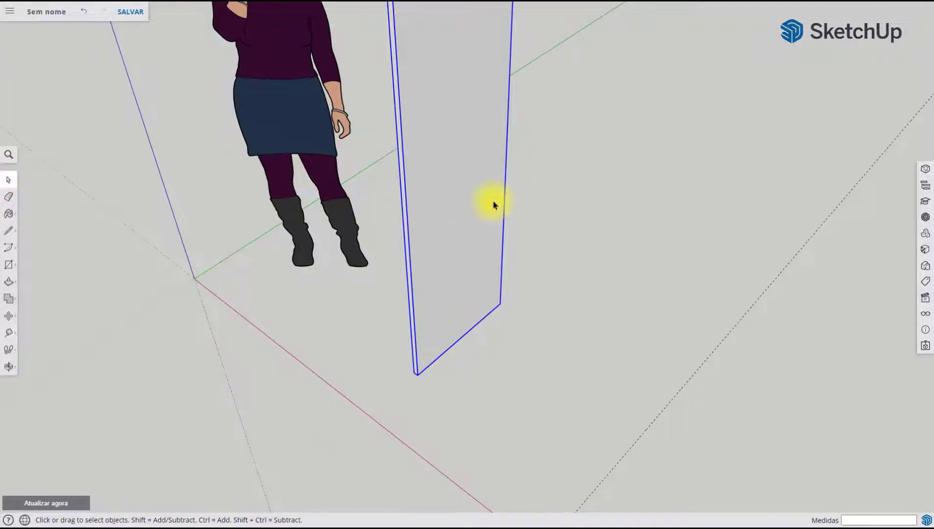
middle_click_drag(476, 373, 567, 352)
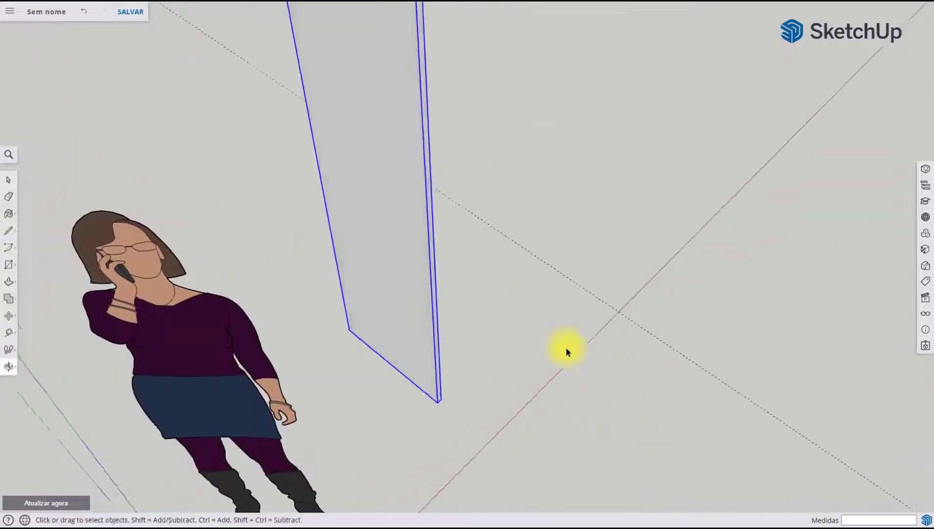
scroll(529, 338, "up", 2)
mouse_move(509, 352)
middle_mouse_down()
mouse_move(511, 379)
mouse_move(522, 354)
middle_mouse_up()
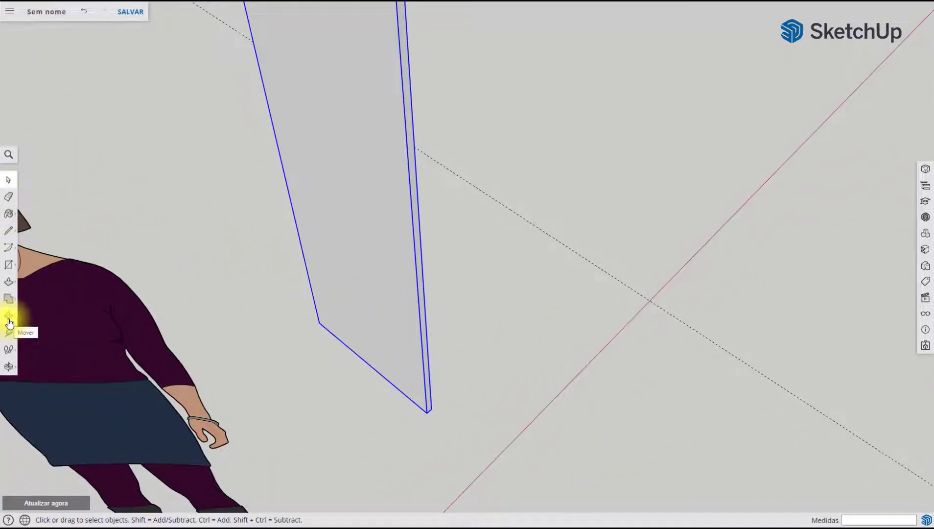
left_click(9, 316)
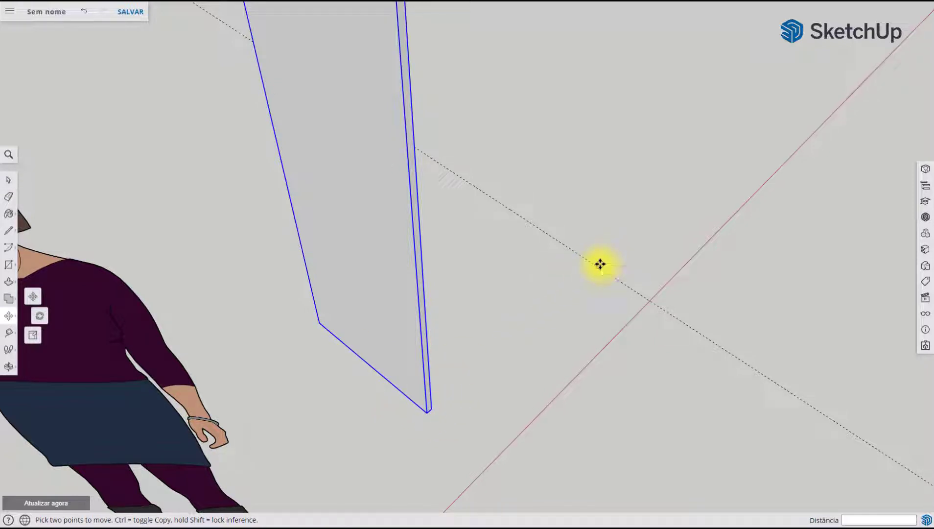
scroll(428, 410, "up", 3)
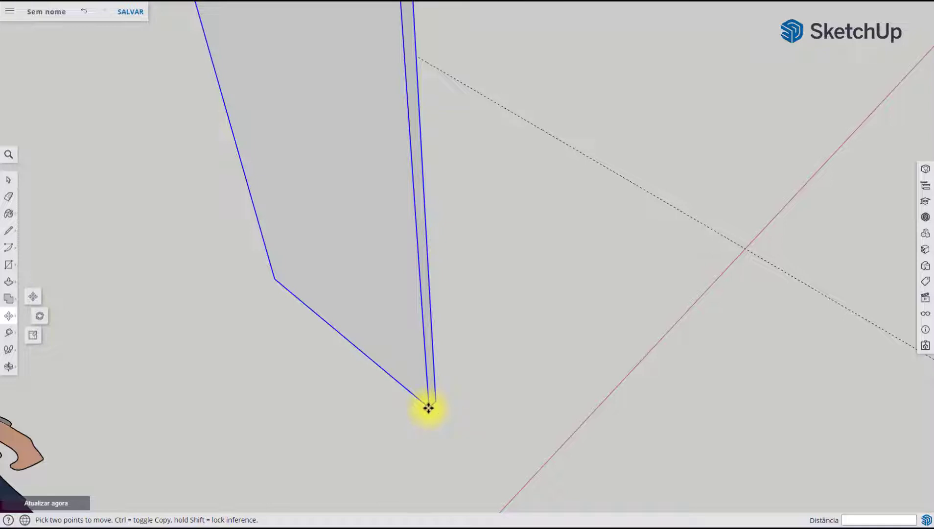
left_click(428, 407)
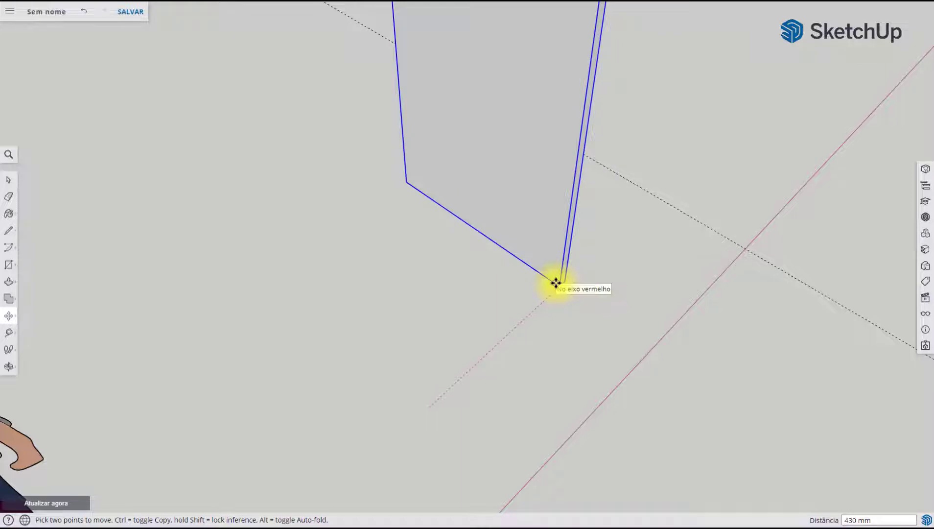
key("ctrl")
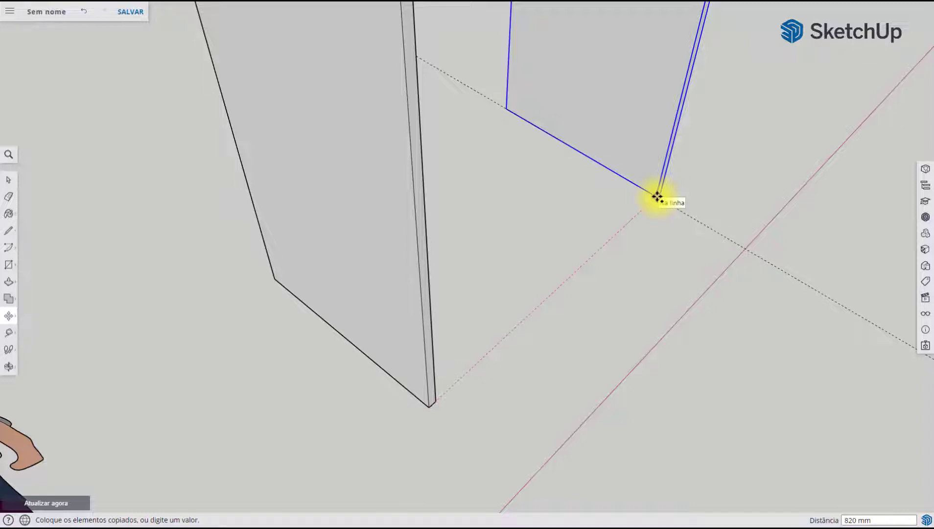
left_click(658, 196)
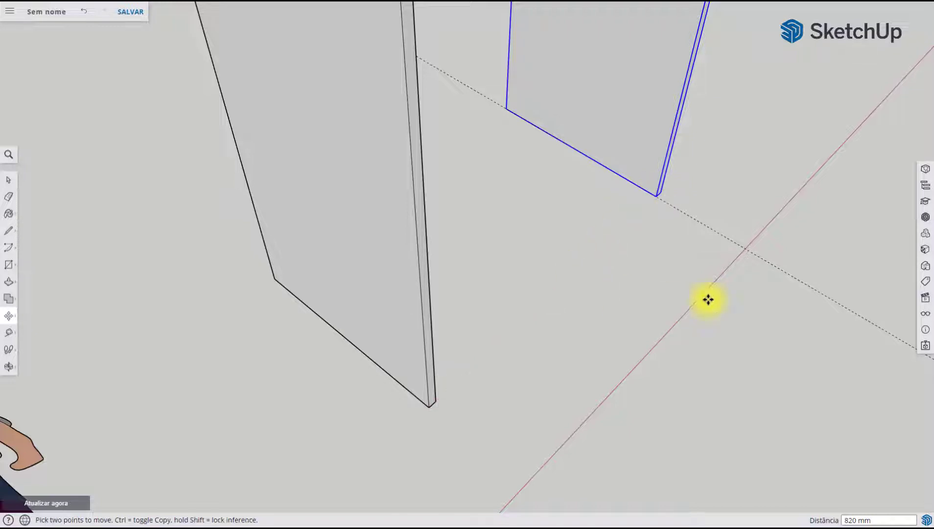
Dimension the inner gap between the two side panels at their front bottom corners
middle_click_drag(708, 299, 572, 258)
scroll(605, 254, "down", 4)
middle_click_drag(642, 255, 537, 299)
scroll(664, 294, "up", 2)
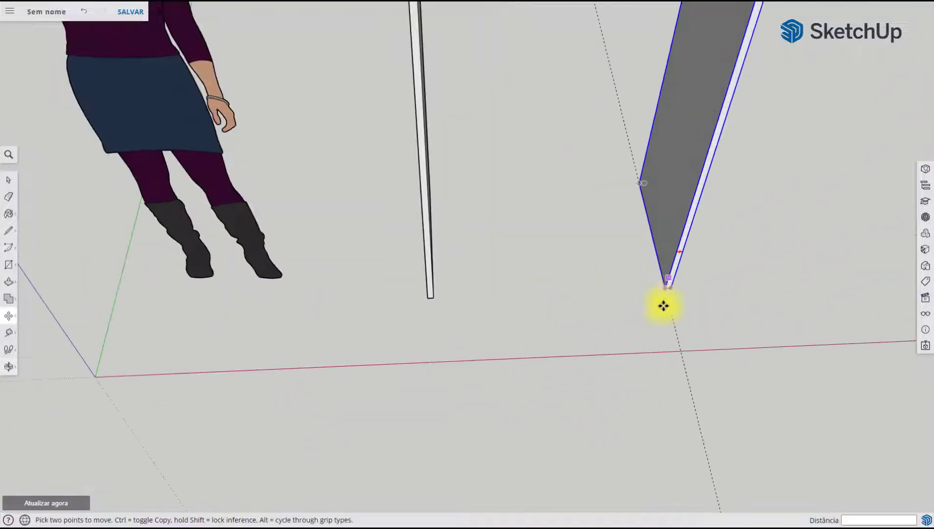
middle_click_drag(663, 306, 448, 223)
scroll(449, 223, "down", 3)
middle_click_drag(532, 315, 784, 323)
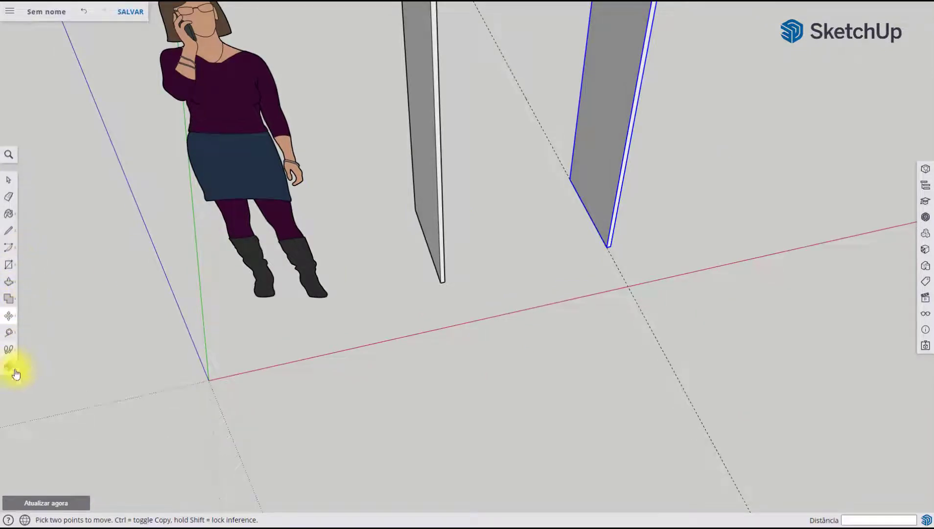
left_click(13, 337)
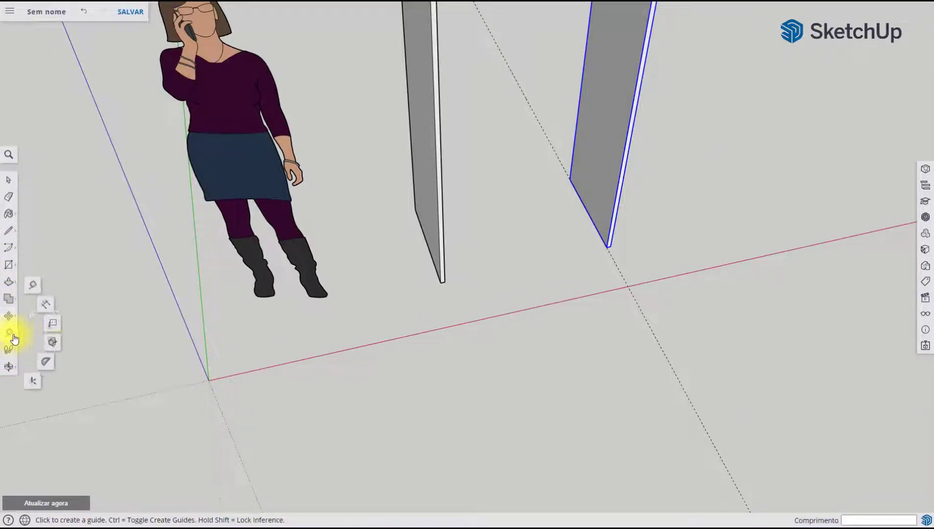
left_click(45, 304)
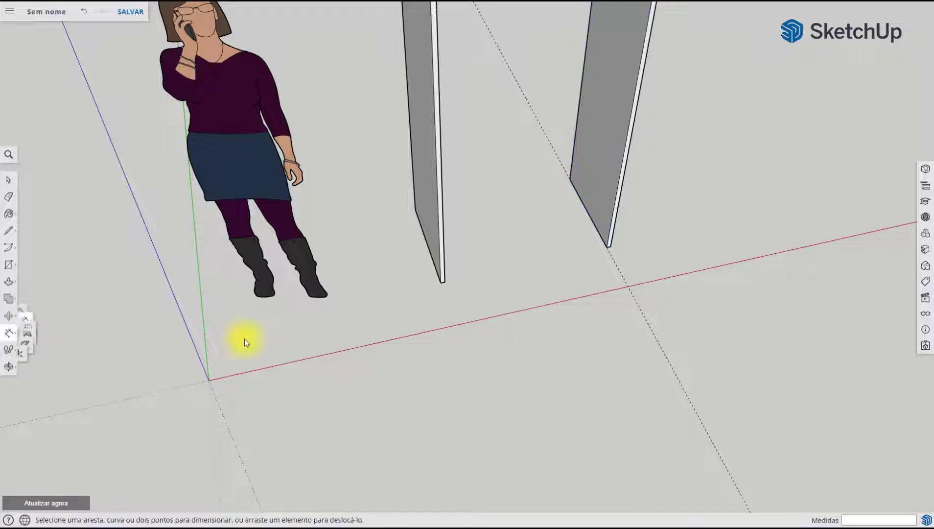
left_click(444, 281)
left_click(607, 247)
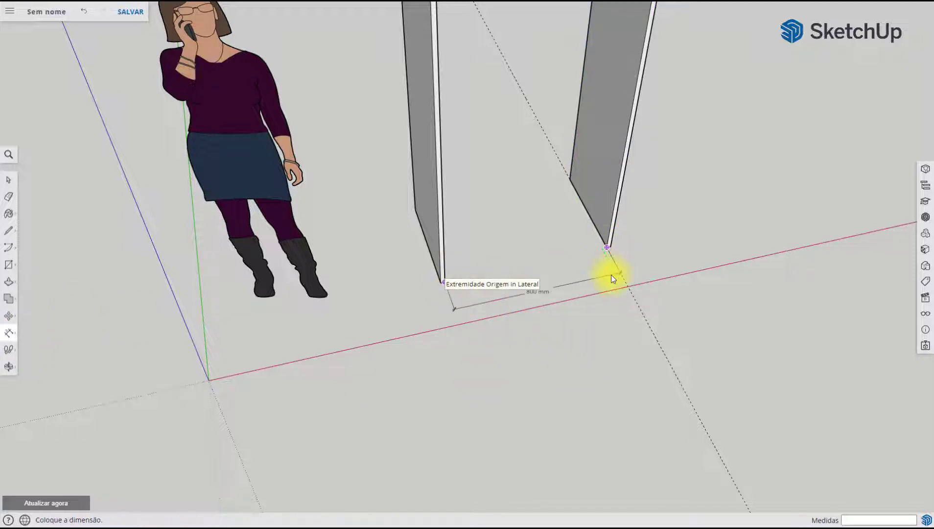
left_click(611, 278)
Delete the dimension between the two side panels
middle_click_drag(533, 341, 552, 363)
left_click(18, 176)
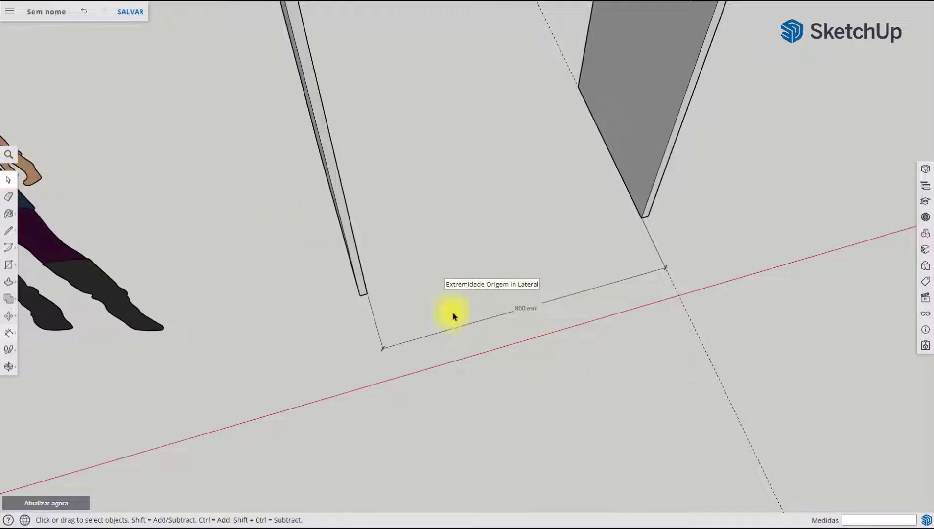
left_click(558, 301)
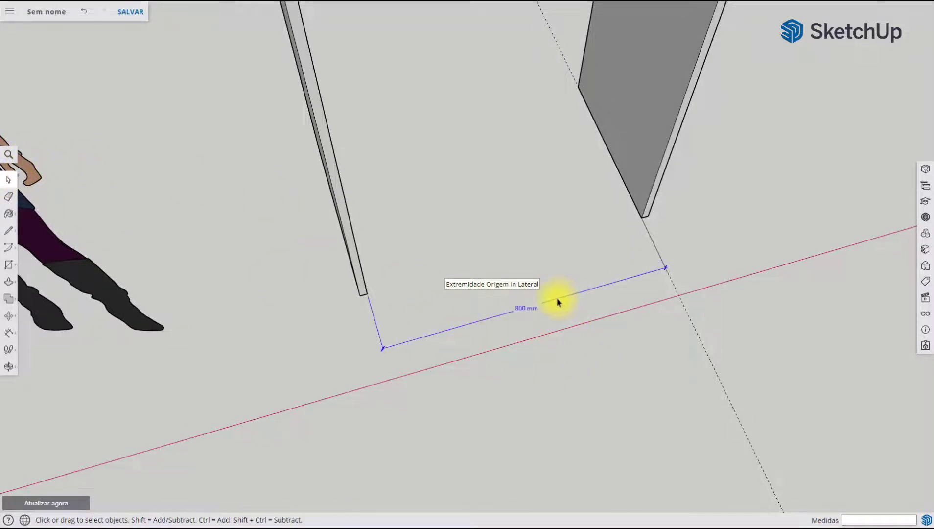
key("Delete")
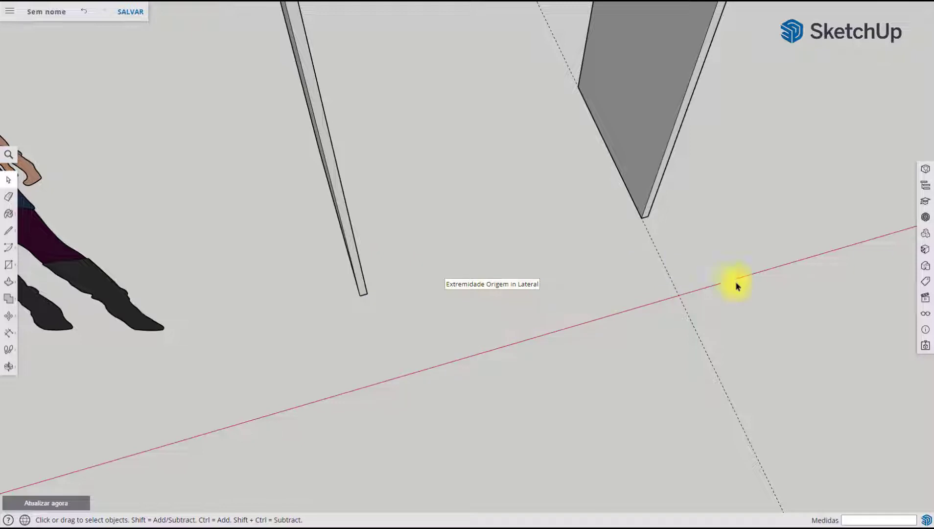
middle_click_drag(620, 329, 455, 182)
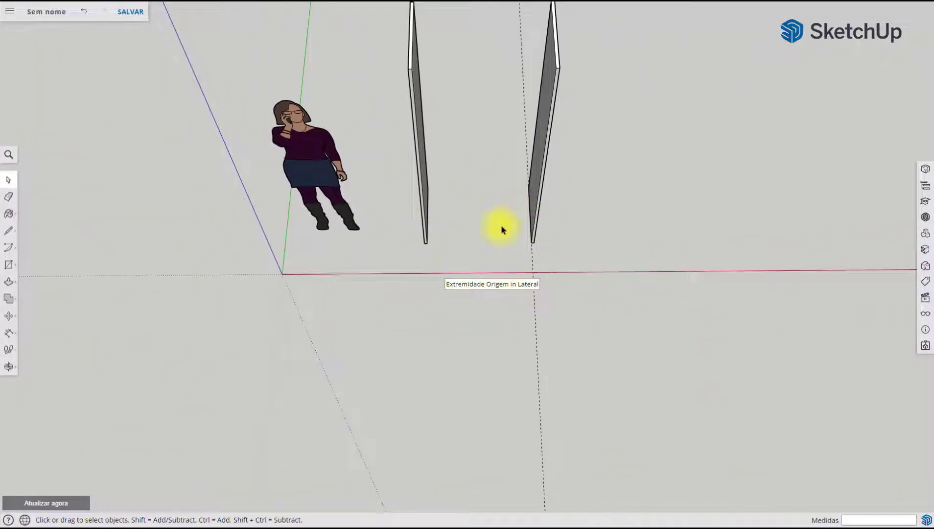
Draw an 800 × 500 mm rectangle at floor level between the side panels, from an inner rear corner to the opposite inner front corner
scroll(509, 221, "up", 4)
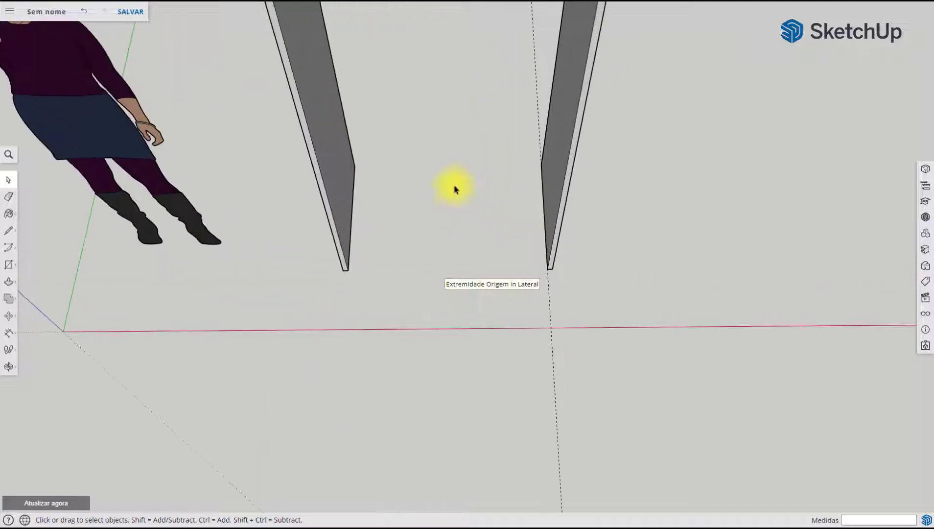
middle_click_drag(463, 208, 478, 258, "shift")
mouse_move(467, 248)
middle_mouse_down("shift")
mouse_move(486, 255)
mouse_move(479, 249)
middle_mouse_up("shift")
scroll(467, 263, "up", 1)
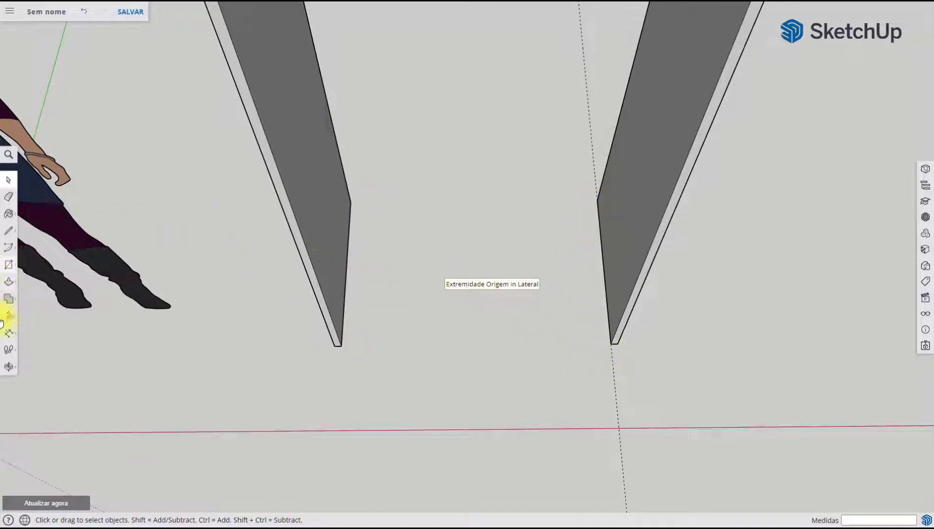
left_click(8, 266)
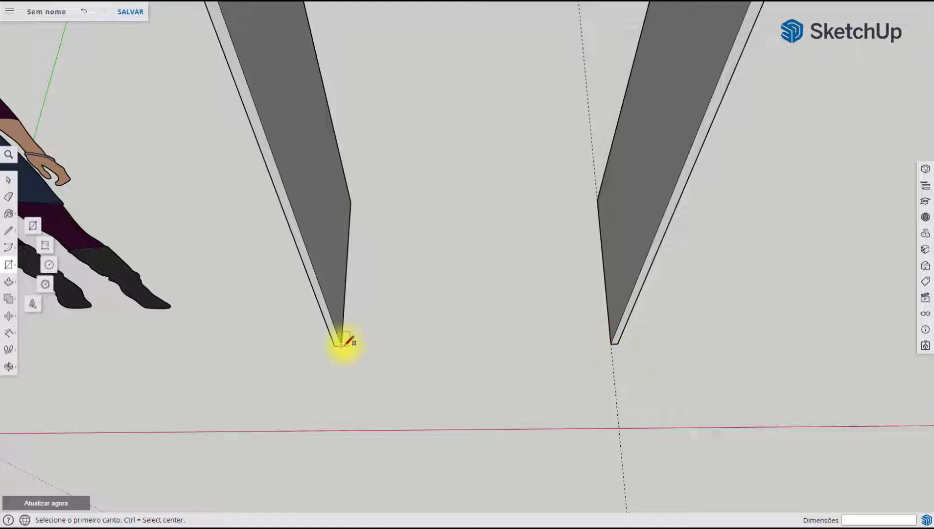
left_click(350, 201)
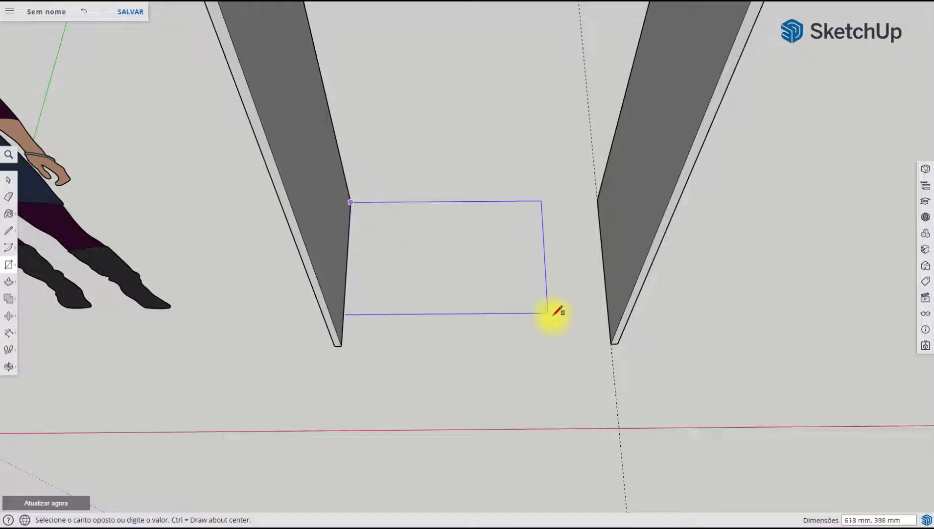
left_click(614, 341)
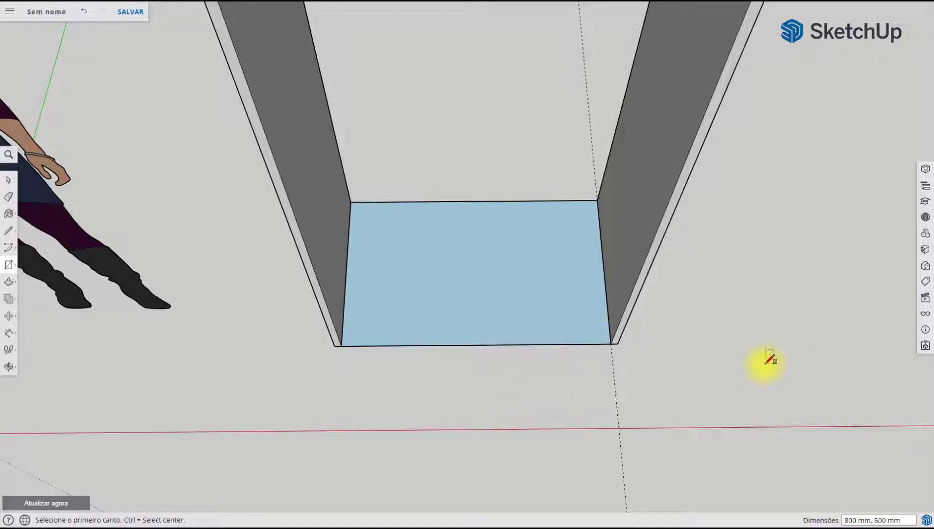
Push/Pull the rectangle between the side panels upward by 20 mm
middle_click_drag(469, 350, 520, 273)
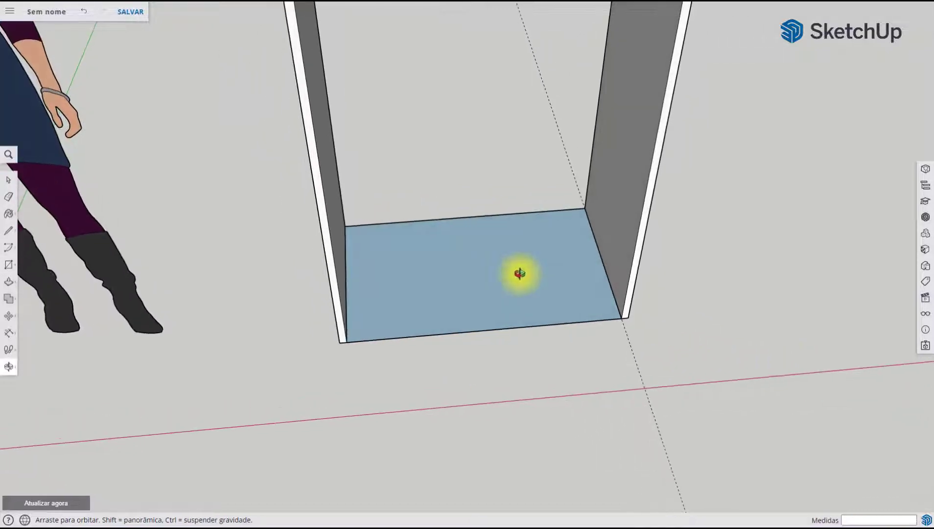
scroll(424, 210, "up", 2)
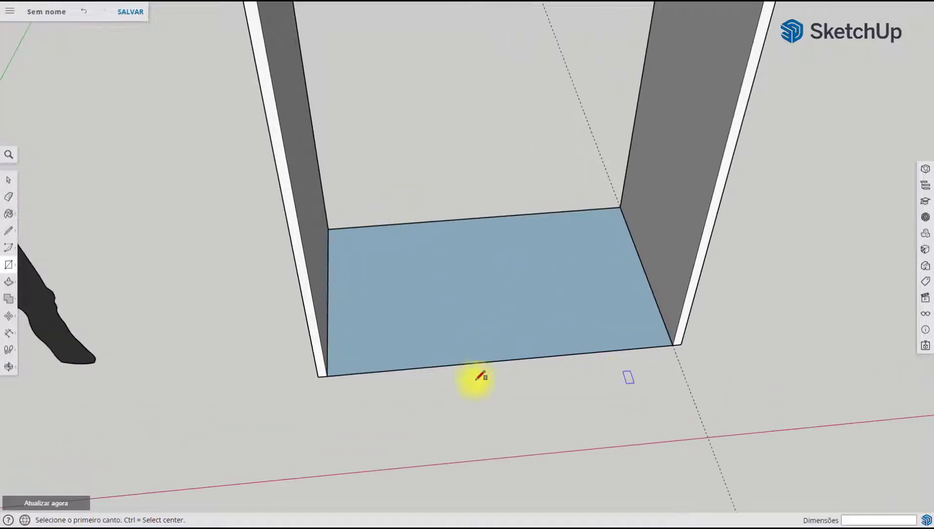
middle_click_drag(645, 338, 632, 355)
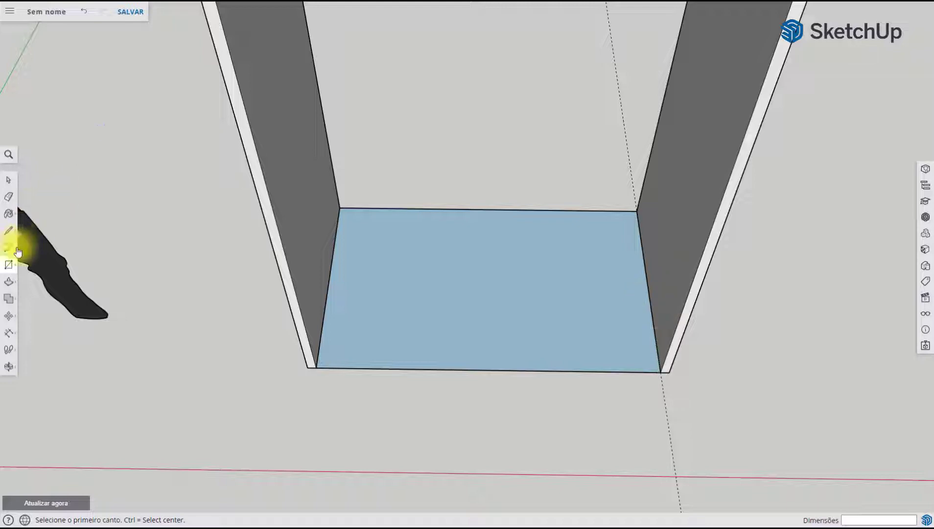
left_click(10, 284)
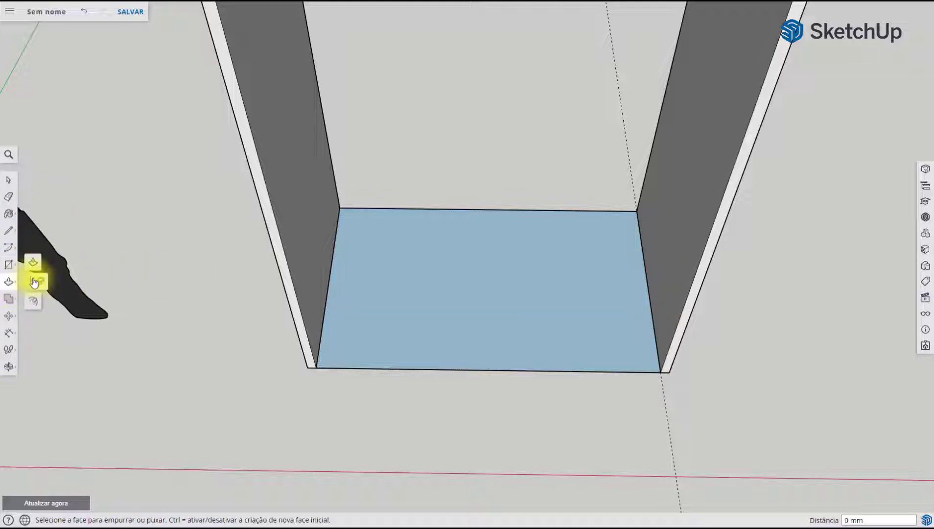
left_click(490, 296)
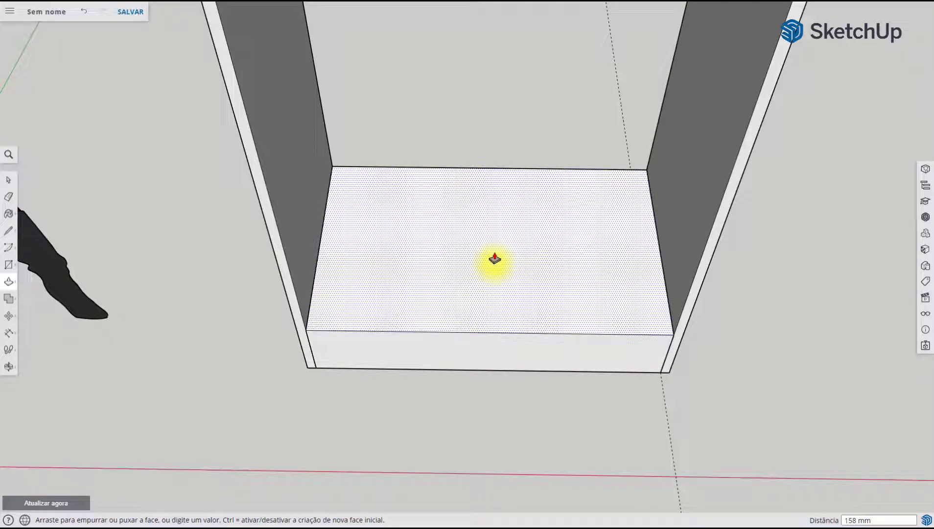
type("20")
key("Return")
Turn the whole 20 mm bottom panel into a component named Fechamento
middle_click_drag(419, 317, 481, 202)
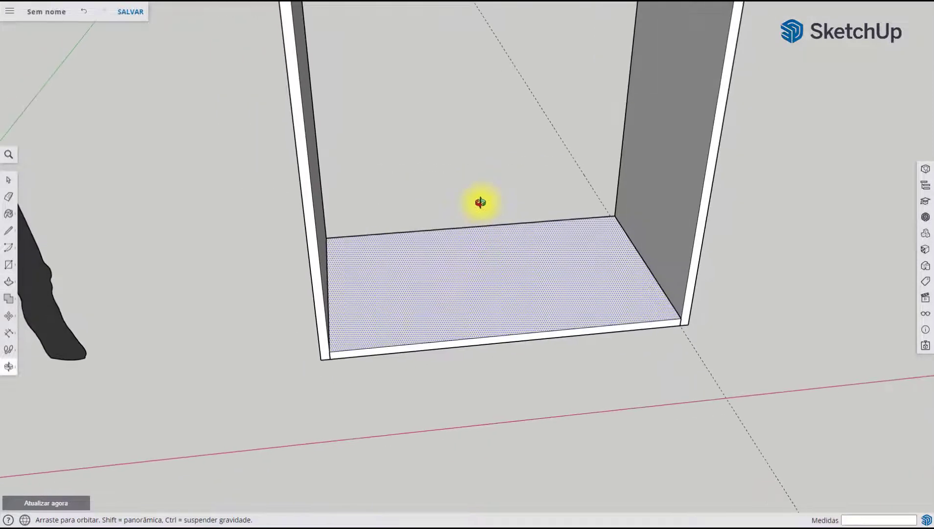
left_click(10, 183)
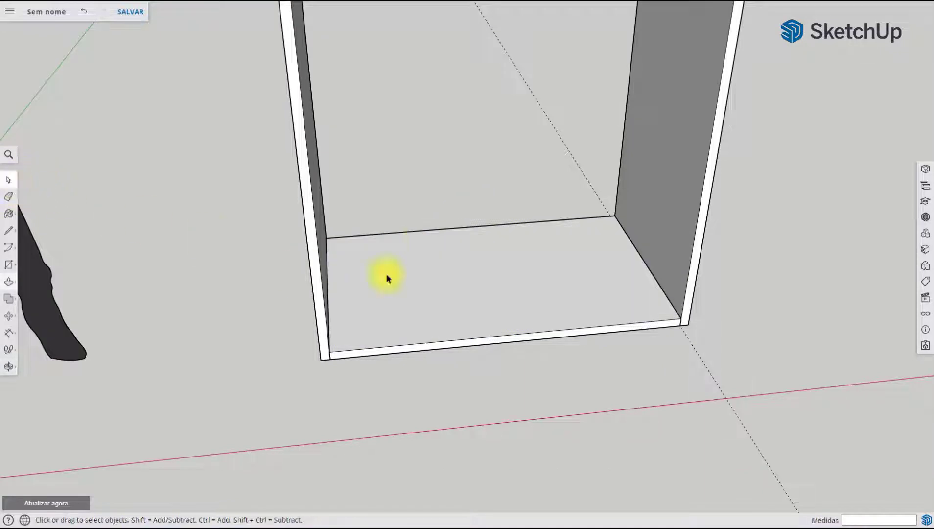
triple_click(523, 300)
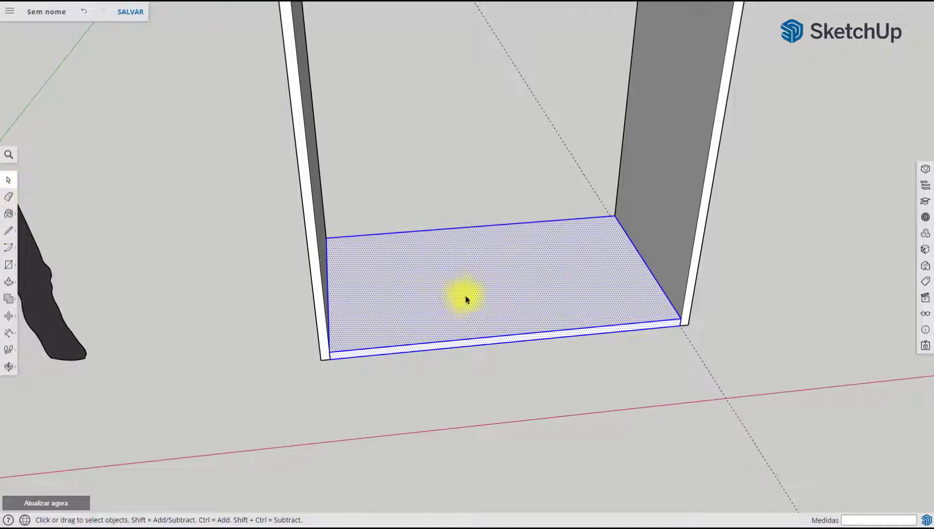
right_click(486, 273)
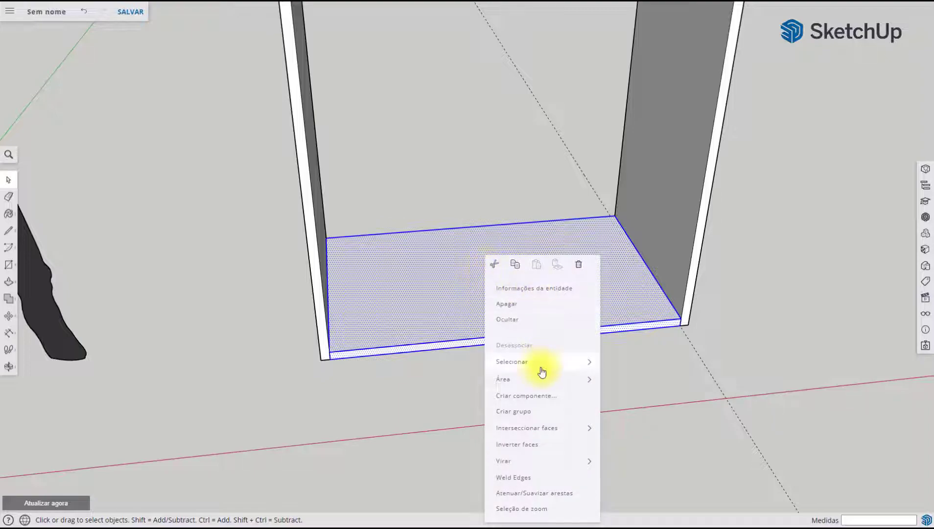
left_click(525, 395)
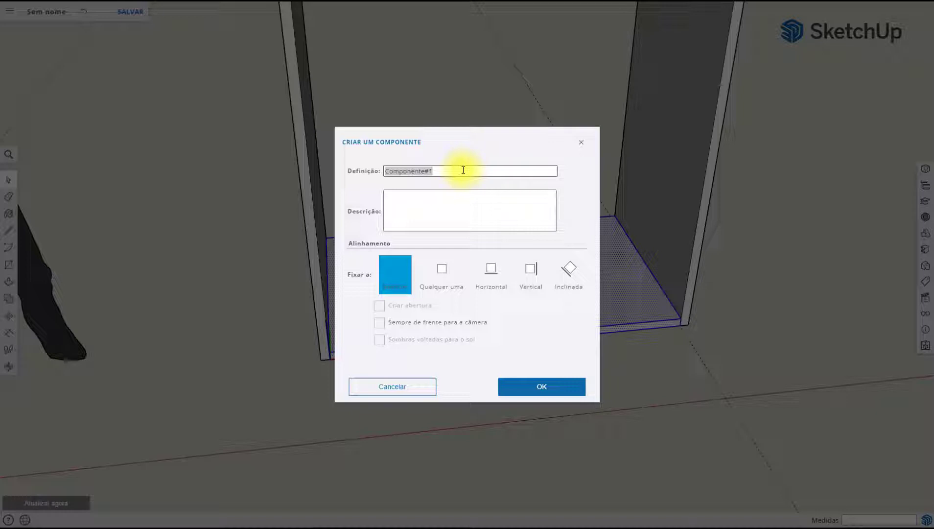
left_click_drag(464, 170, 313, 170)
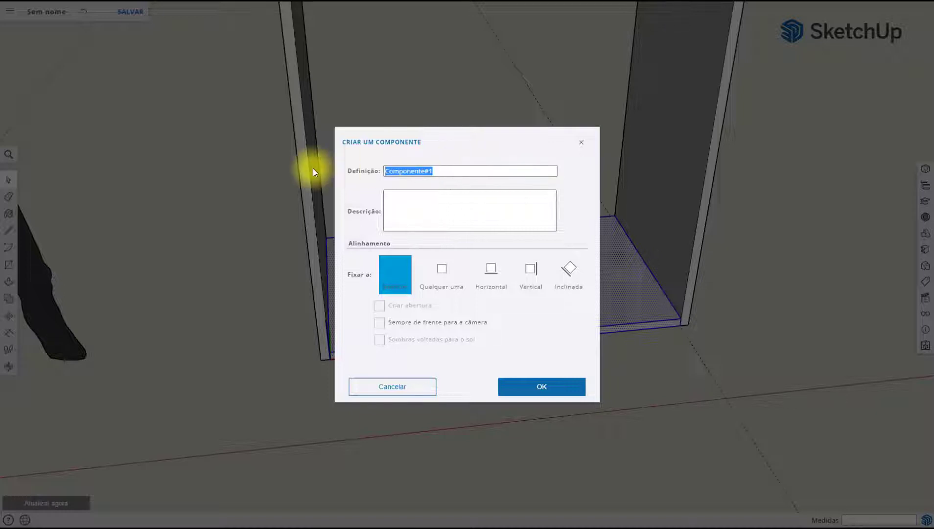
type("Fechamento")
left_click(535, 389)
Copy the Fechamento panel up 2000 mm from its lower front corner to the top inner front corner of the side panel
scroll(601, 313, "down", 3)
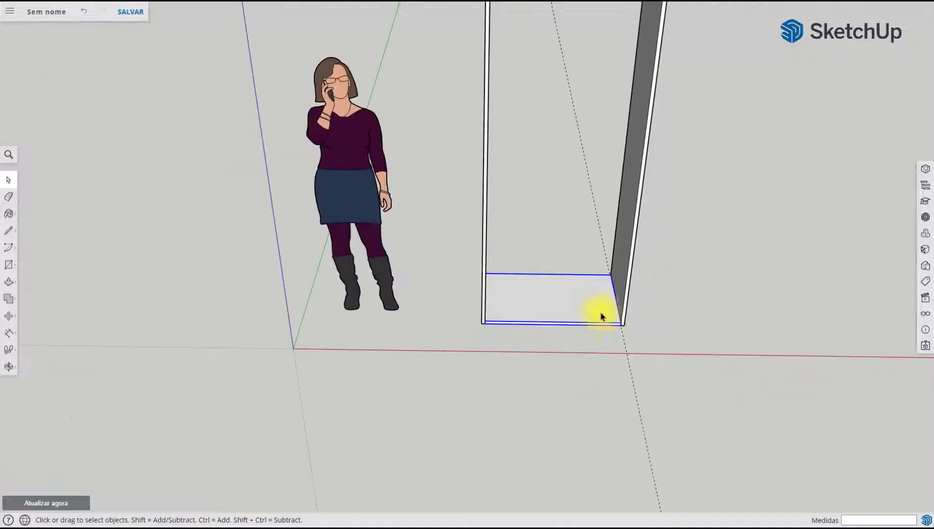
scroll(643, 335, "down", 2)
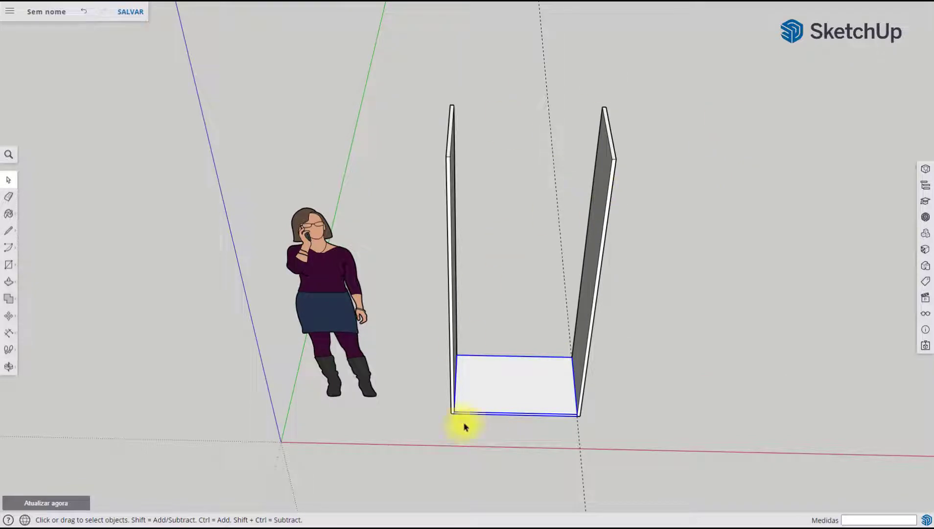
scroll(573, 428, "up", 4)
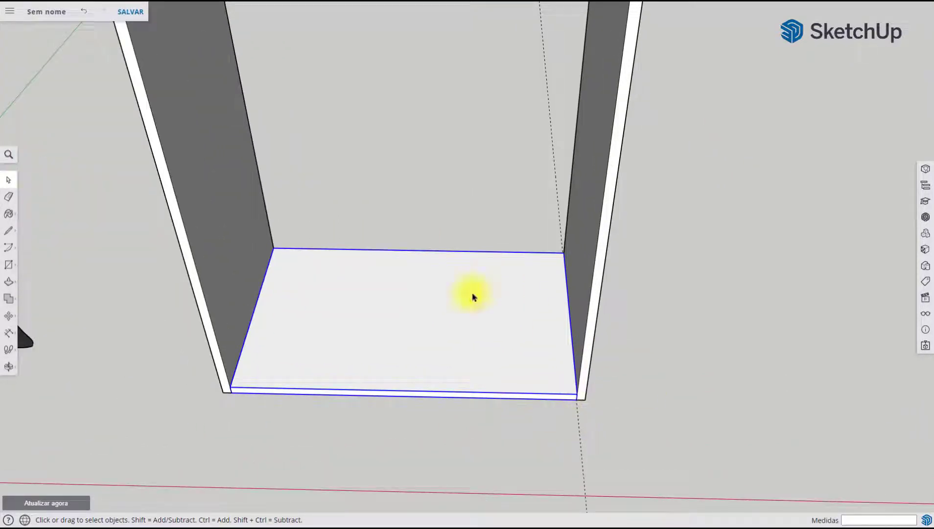
left_click(10, 318)
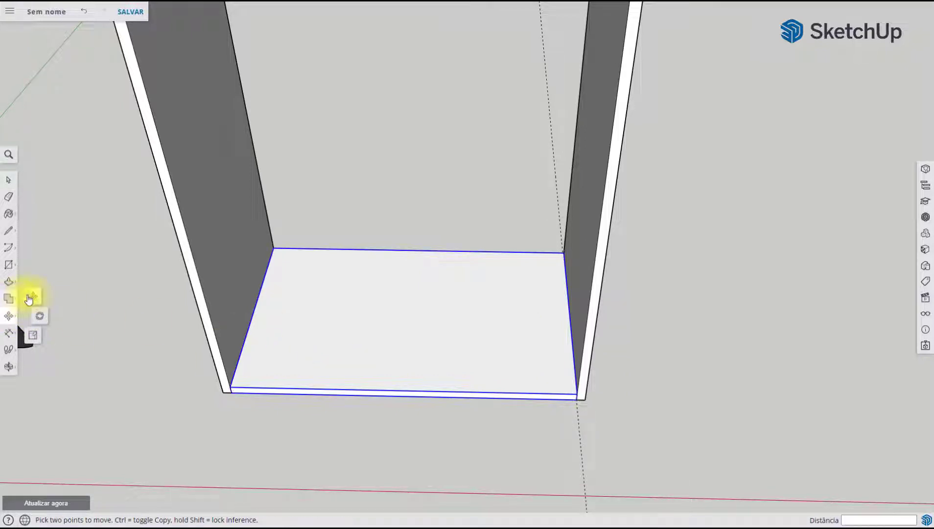
scroll(454, 386, "down", 1)
scroll(372, 357, "up", 1)
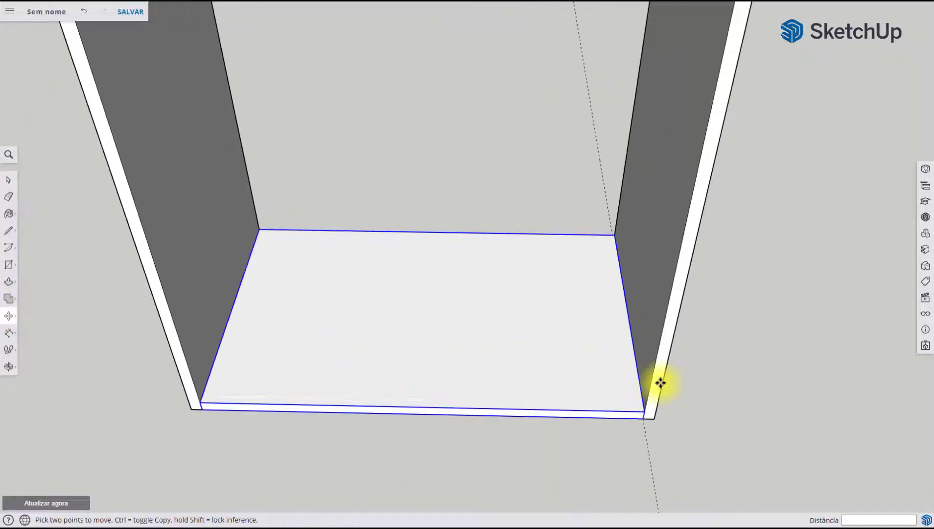
middle_click_drag(604, 395, 597, 328)
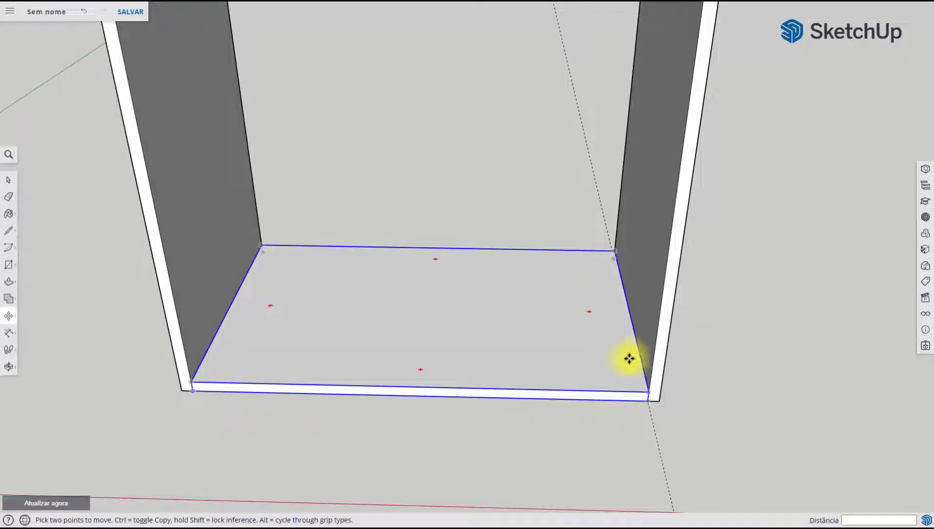
scroll(636, 367, "up", 1)
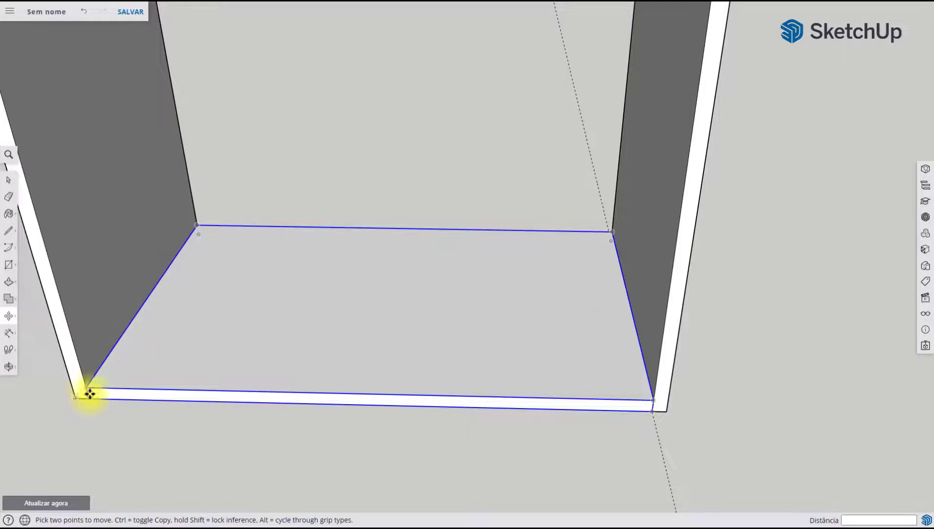
left_click(653, 413)
scroll(658, 314, "down", 1)
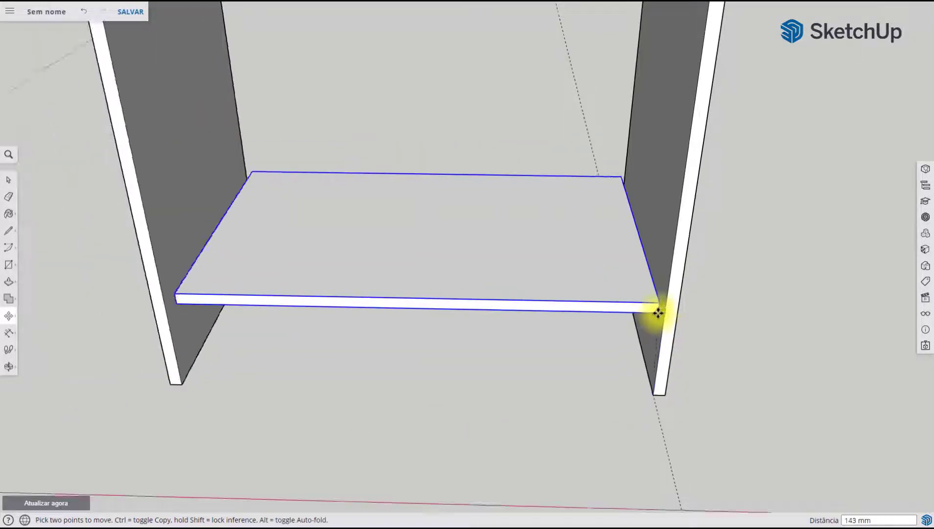
key("ctrl")
scroll(661, 323, "down", 5)
middle_click_drag(662, 240, 588, 468, "shift")
scroll(612, 188, "up", 3)
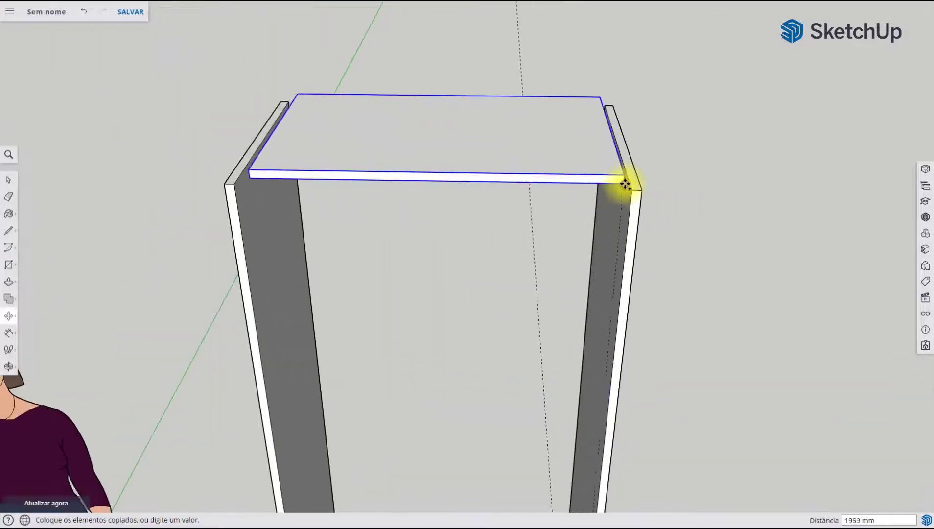
scroll(627, 185, "up", 3)
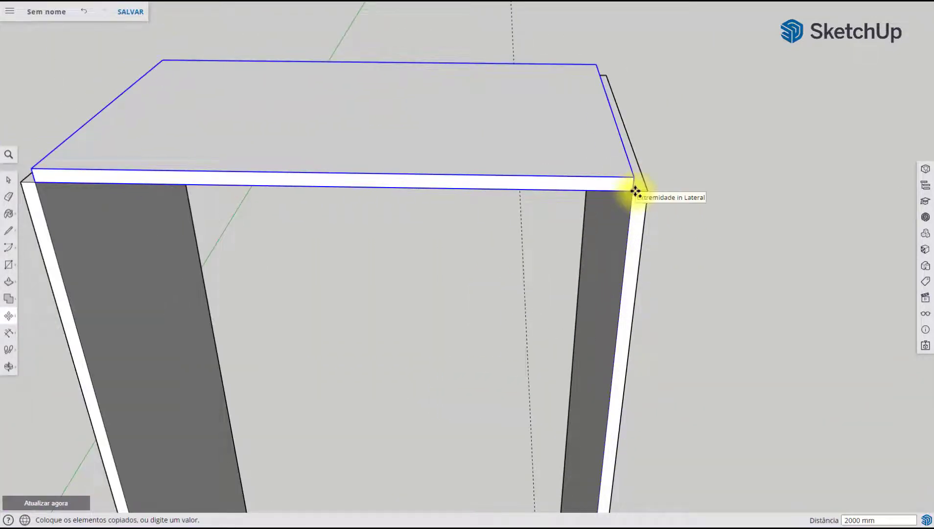
left_click(636, 191)
Move the copied panel down 20 mm from its upper front corner, flush with the tops of the side panels
left_click(635, 176)
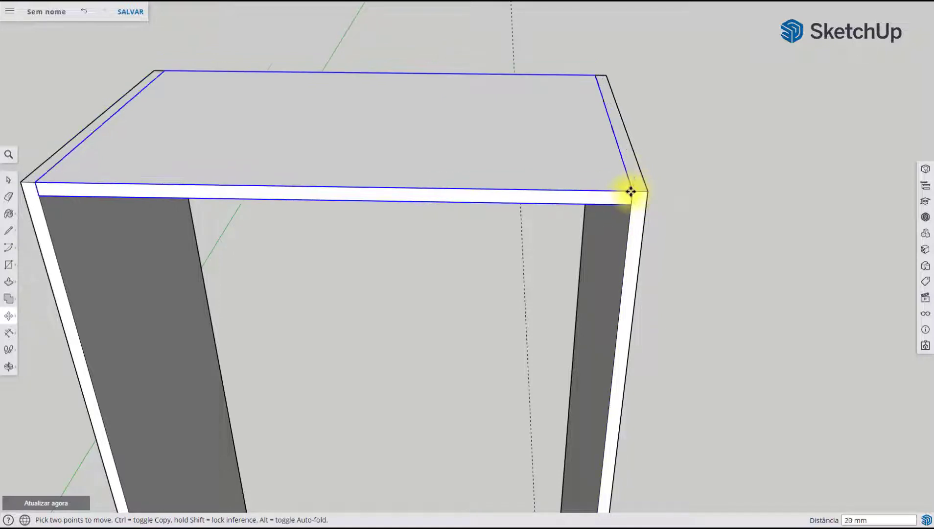
left_click(630, 190)
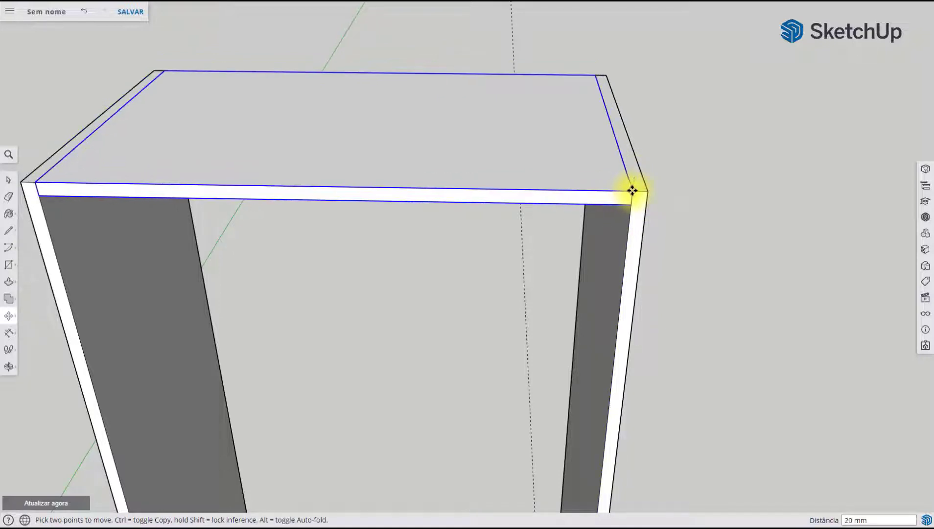
left_click(284, 192)
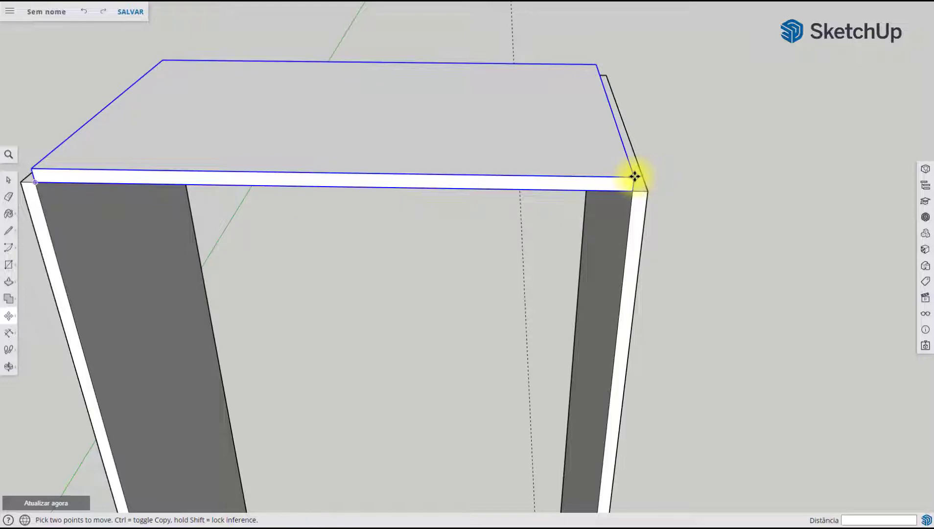
left_click(632, 192)
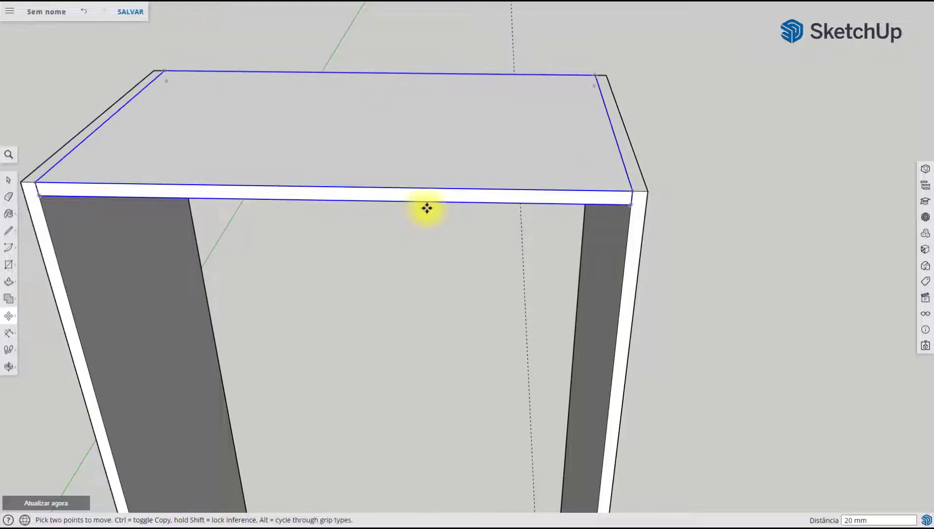
Undo the move and the copy of the Fechamento panel at the top
key("ctrl+z")
key("ctrl+z")
scroll(629, 148, "down", 5)
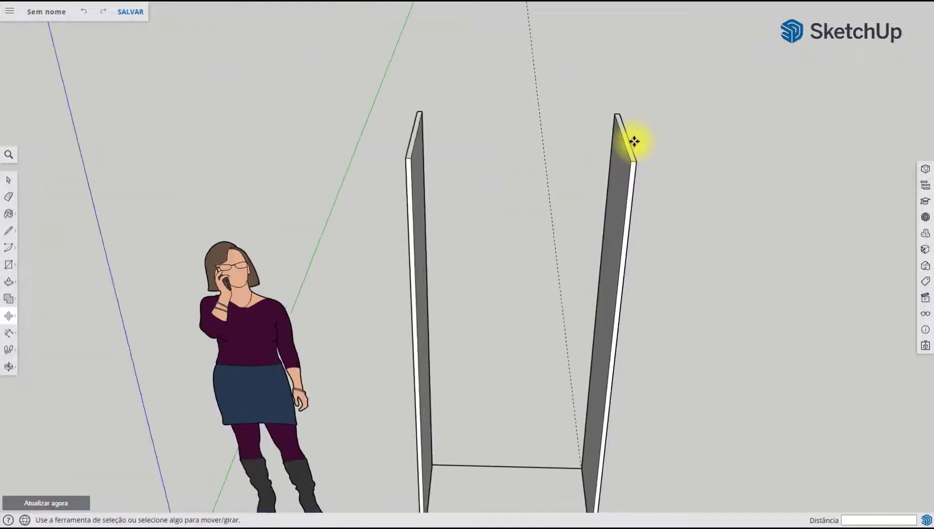
middle_click_drag(599, 267, 562, 97, "shift")
key("Escape")
Copy the bottom Fechamento panel up 1980 mm from its upper front corner to the top inner front corner of the side panel
left_click(15, 177)
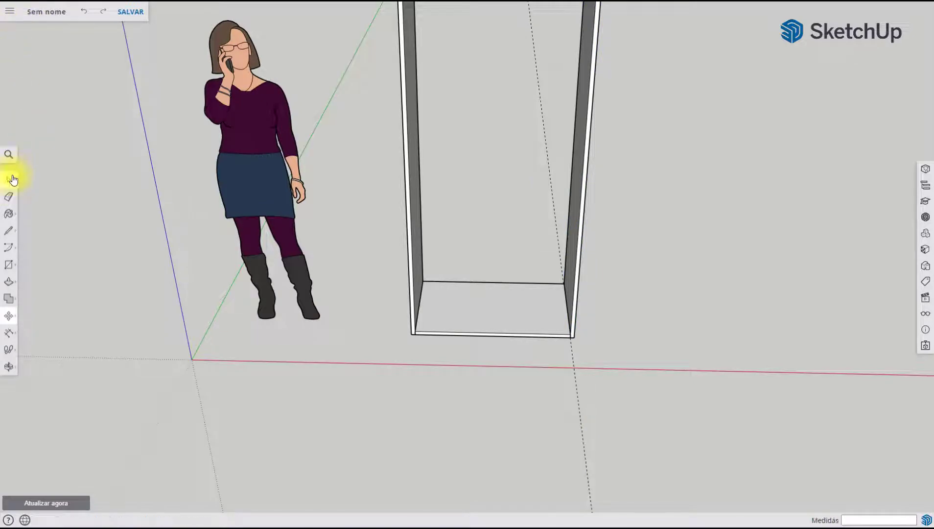
left_click(544, 323)
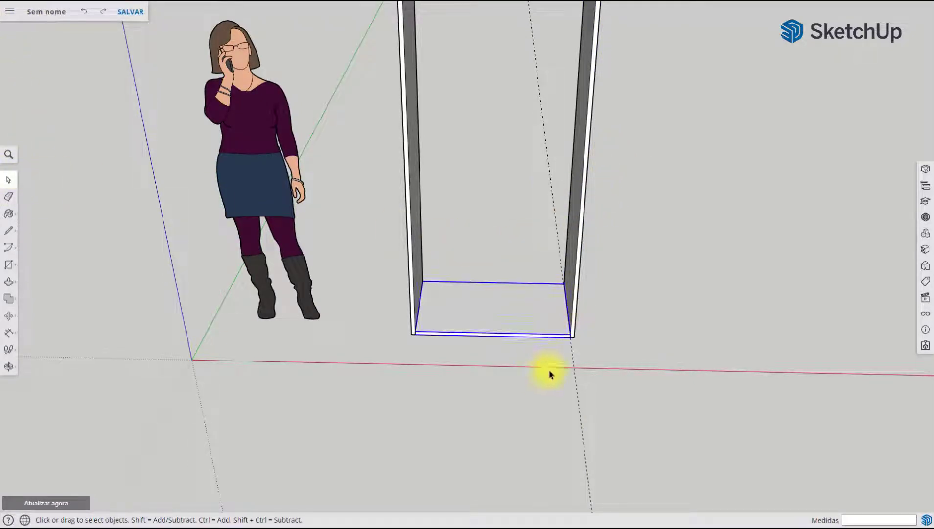
scroll(548, 371, "up", 3)
scroll(530, 335, "up", 1)
scroll(531, 335, "up", 2)
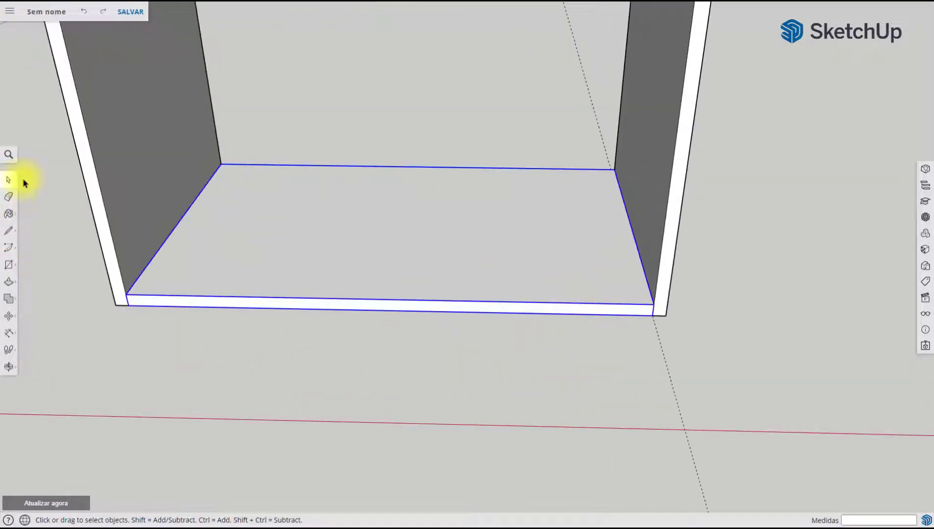
left_click(8, 319)
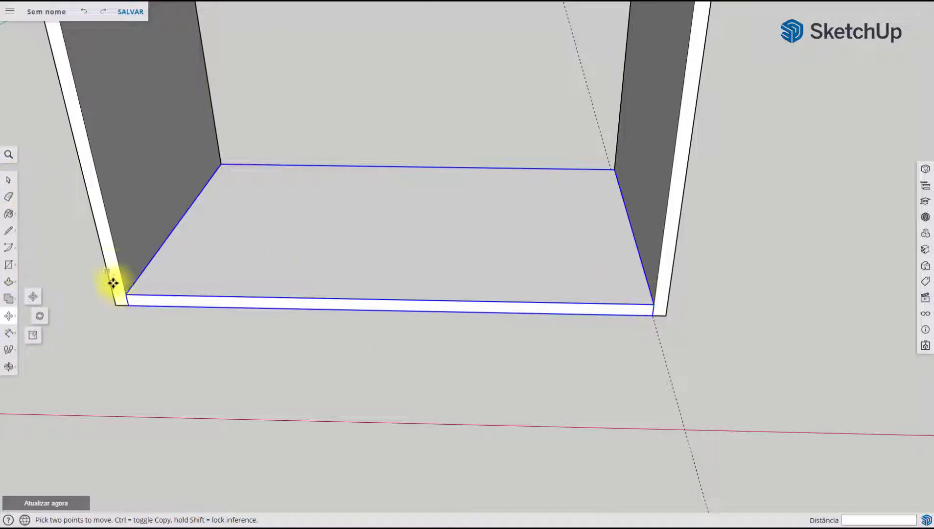
left_click(653, 306)
key("ctrl")
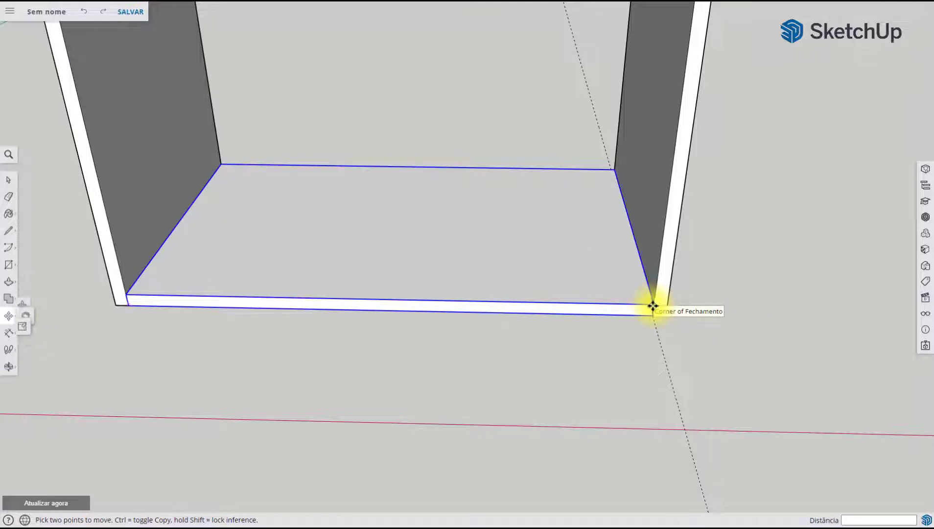
scroll(653, 306, "down", 5)
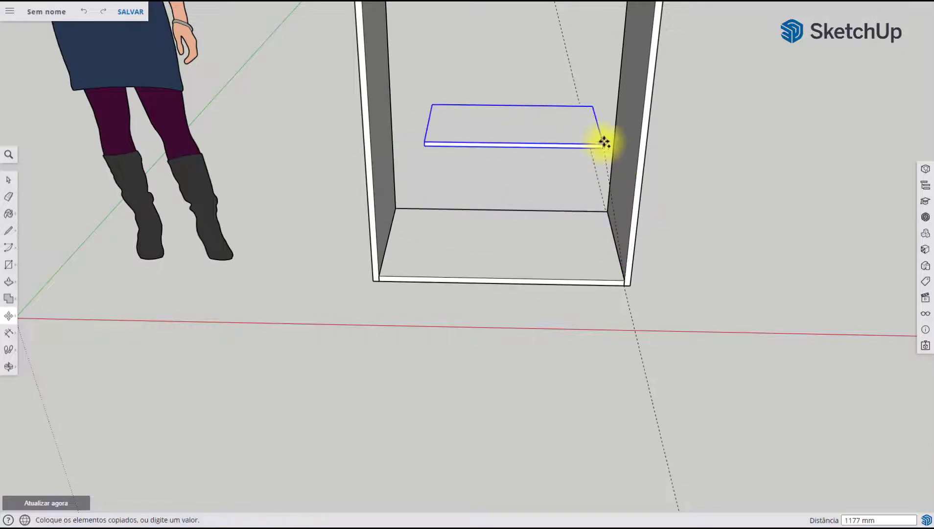
middle_click_drag(636, 149, 571, 292)
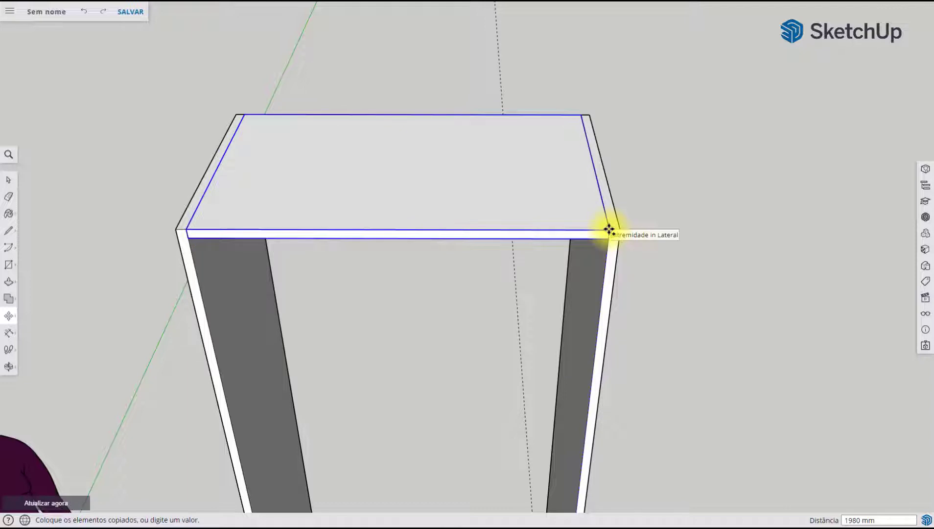
left_click(609, 229)
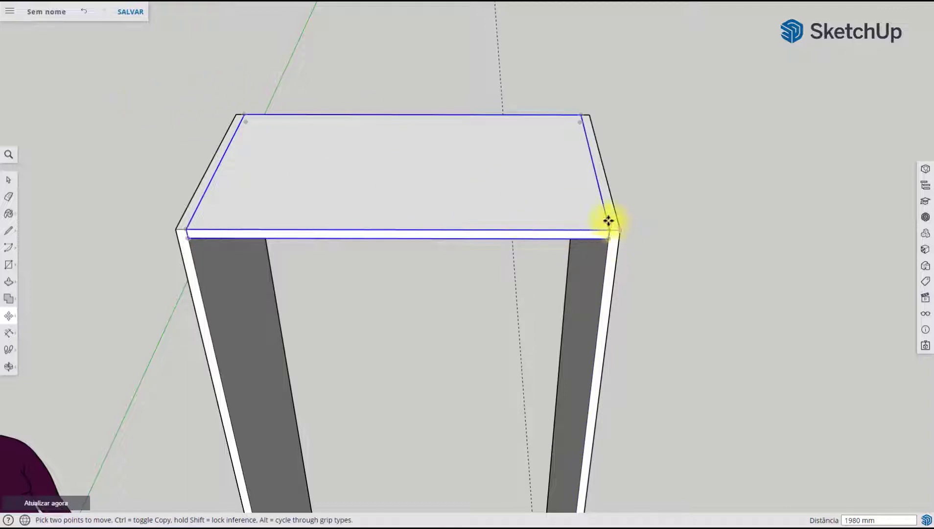
Place a guide 500 mm below the underside edge of the top Fechamento panel on the inner face of the side panel
scroll(605, 223, "up", 5)
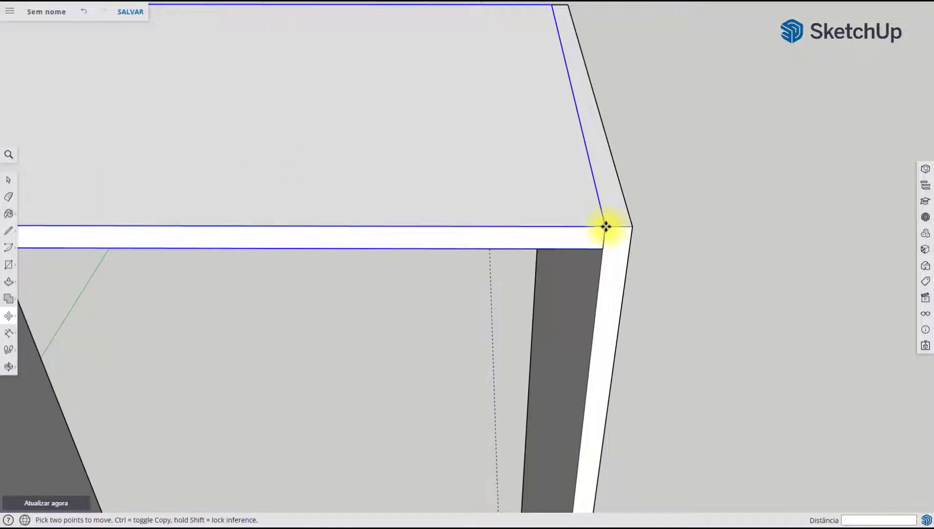
scroll(606, 226, "down", 8)
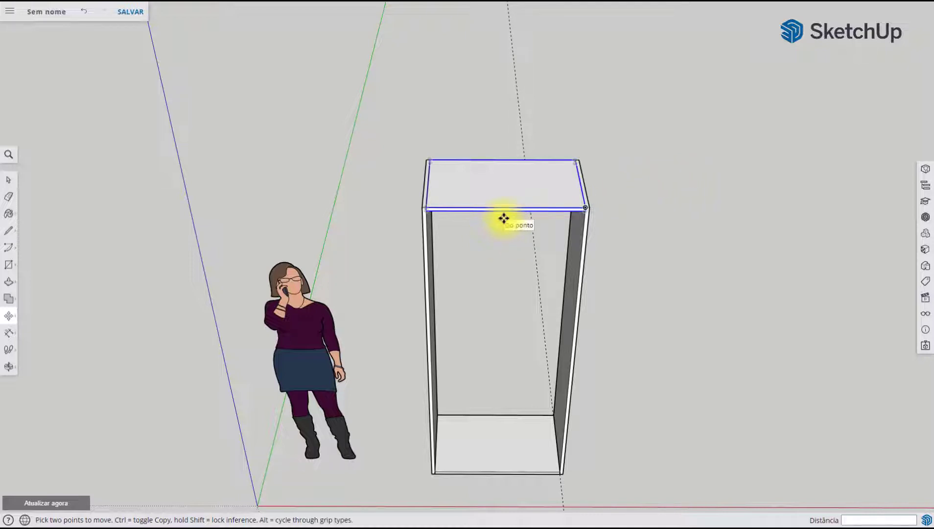
middle_click_drag(521, 238, 502, 258)
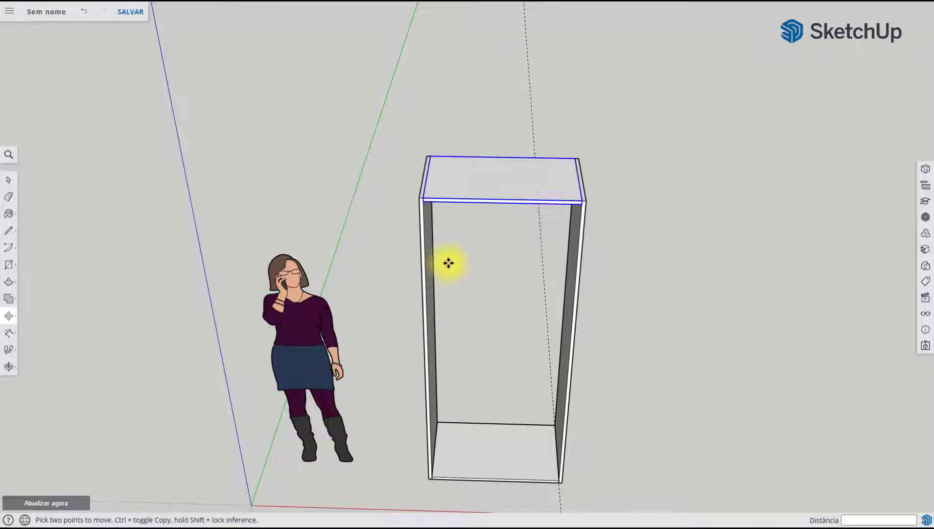
middle_click_drag(475, 248, 488, 221)
middle_click_drag(497, 288, 484, 192)
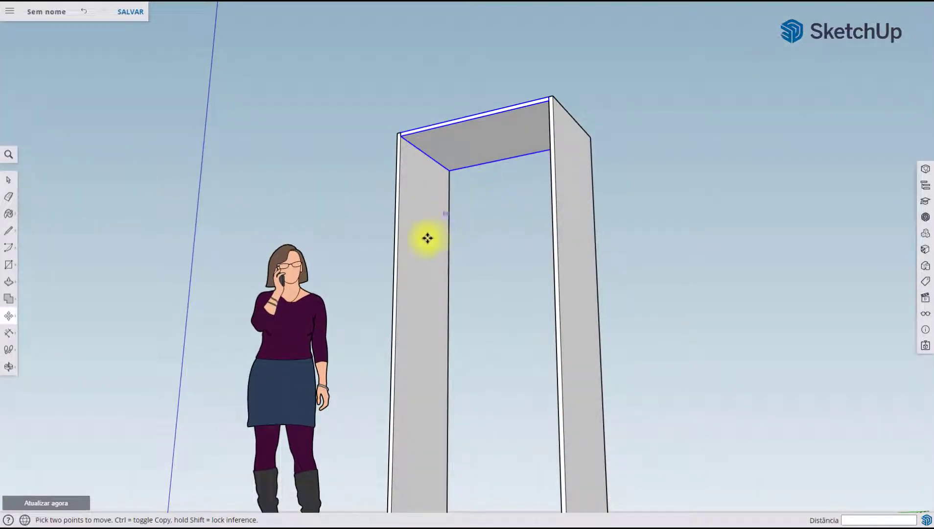
scroll(456, 245, "up", 6)
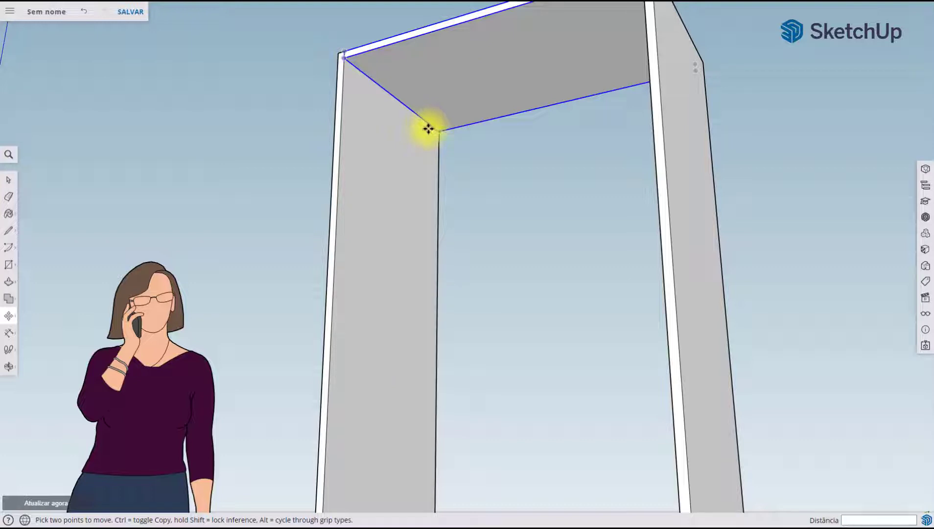
left_click(9, 334)
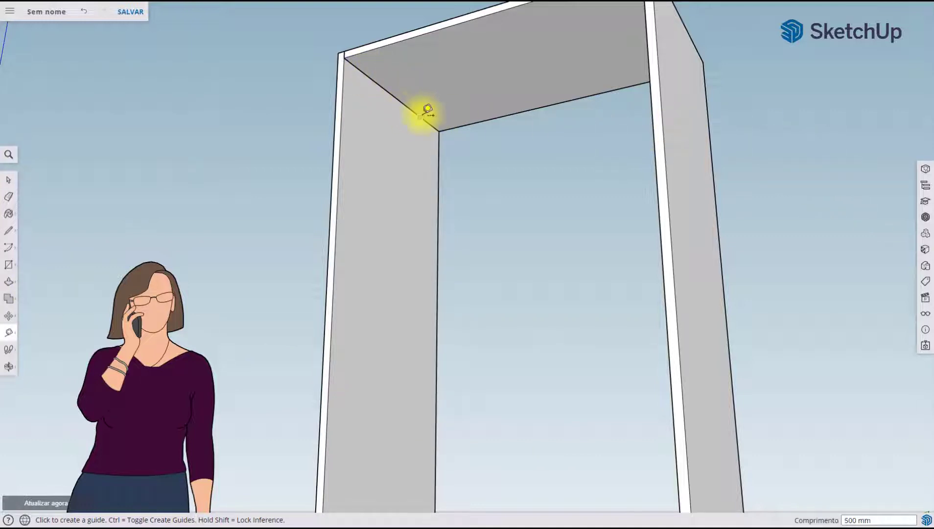
left_click(375, 81)
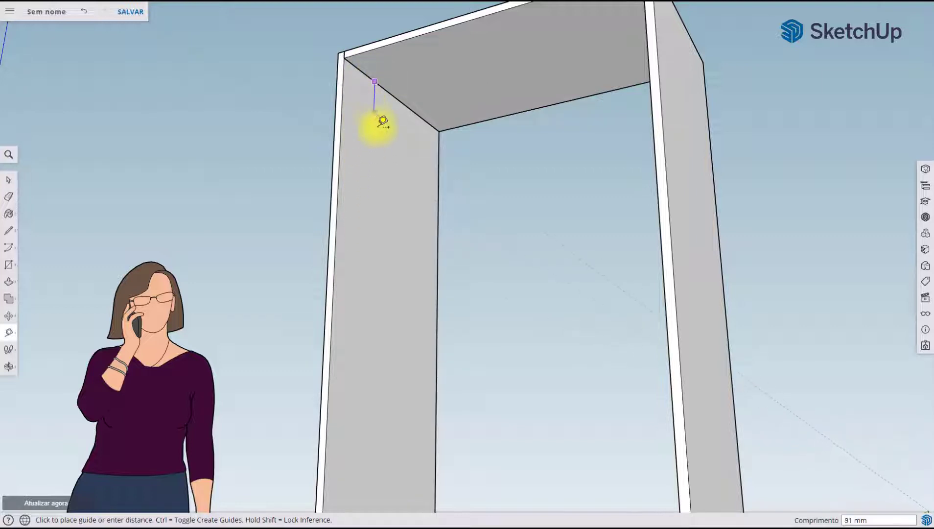
left_click(386, 249)
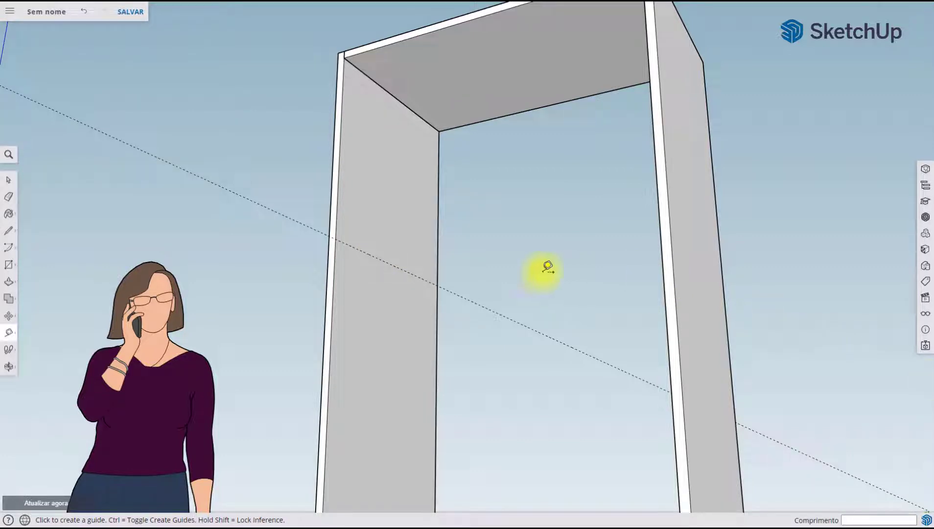
Add a guide 20 mm below the first one for the shelf thickness and another 500 mm below that
left_click(380, 259)
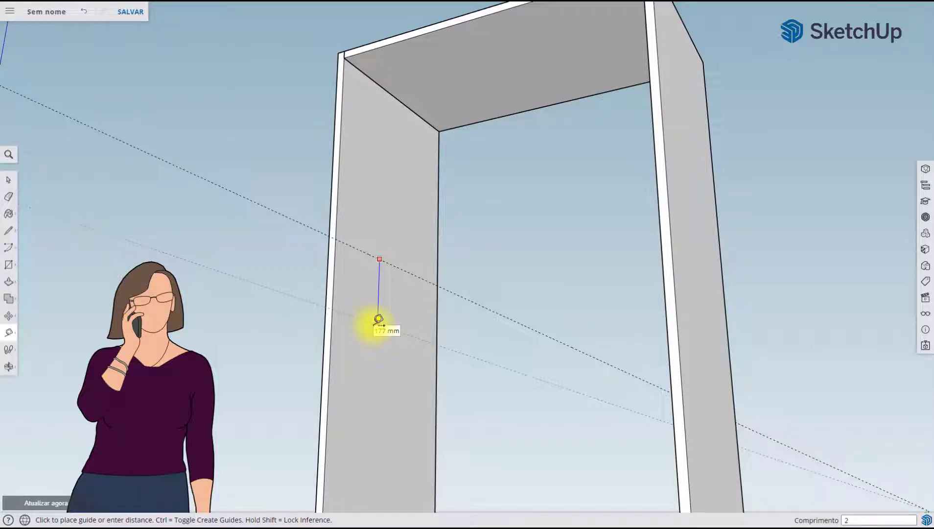
key("Return")
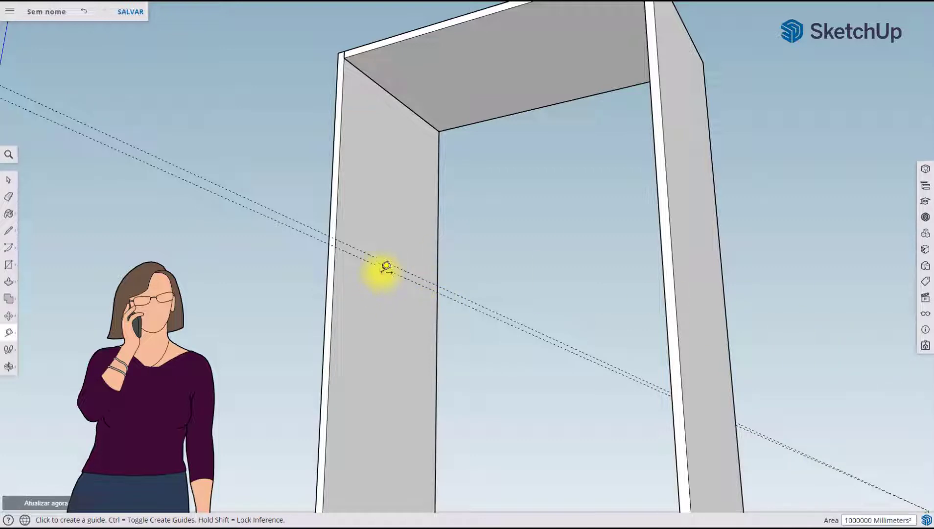
left_click(382, 268)
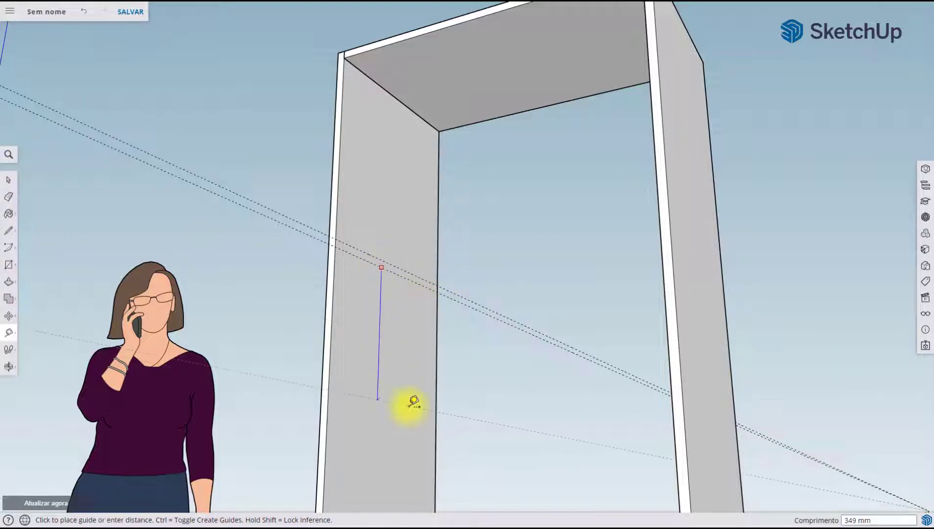
type("500")
key("Return")
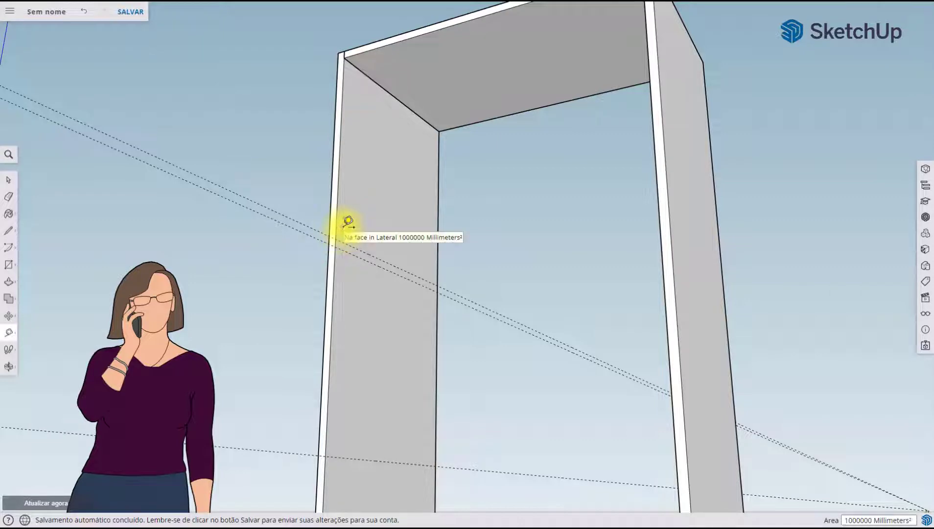
Copy the top Fechamento panel down 520 mm from its upper front corner to the first guide on the side panel's inner front edge
left_click(8, 180)
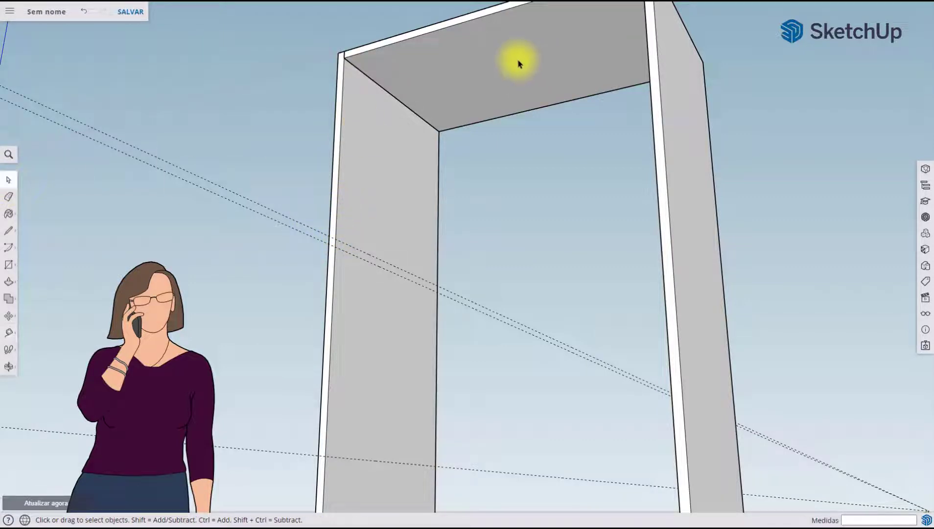
left_click(520, 67)
scroll(535, 115, "down", 3)
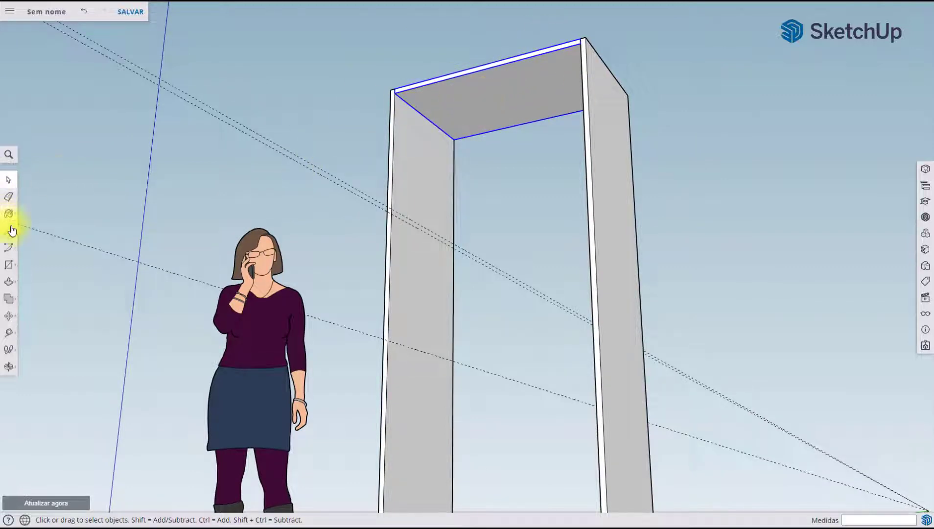
left_click(7, 322)
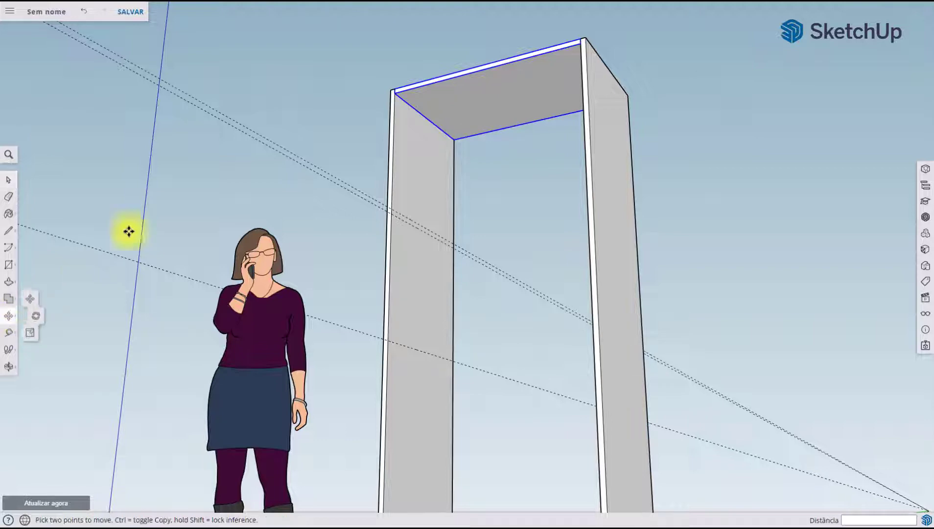
scroll(403, 81, "up", 3)
middle_click_drag(402, 81, 373, 116)
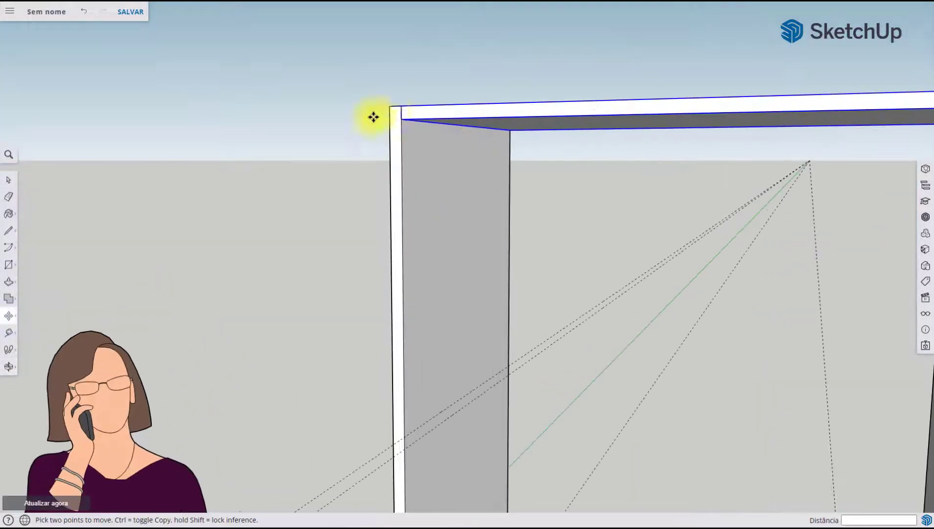
left_click(401, 106)
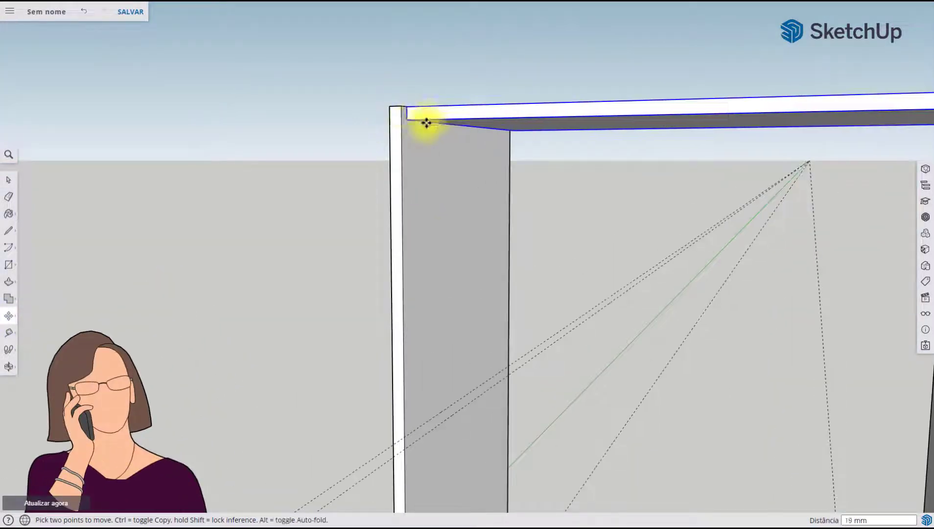
key("ctrl")
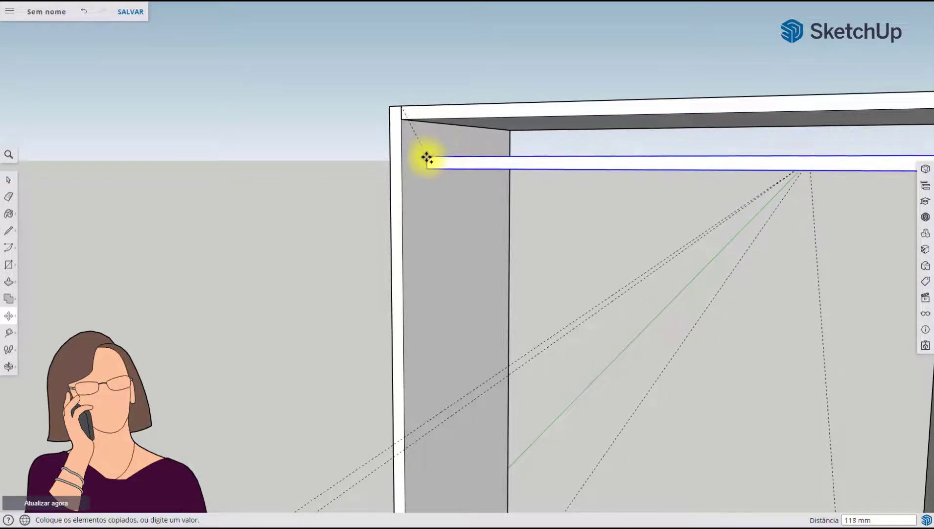
middle_click_drag(419, 282, 406, 145, "shift")
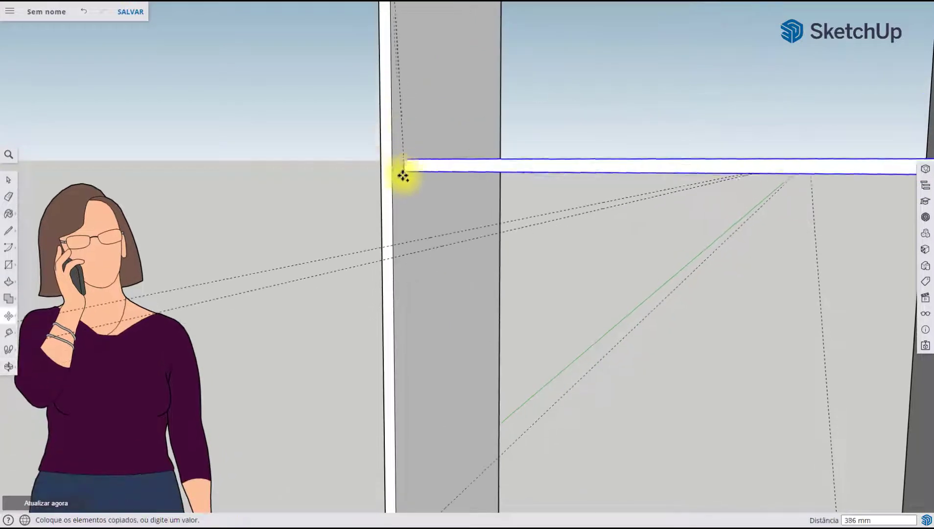
middle_click_drag(411, 188, 381, 246, "shift")
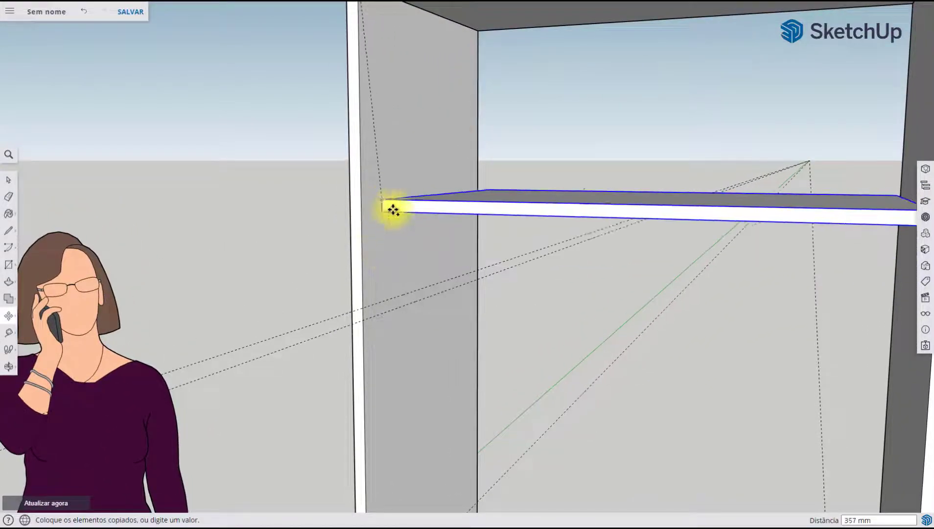
middle_click_drag(392, 208, 431, 257)
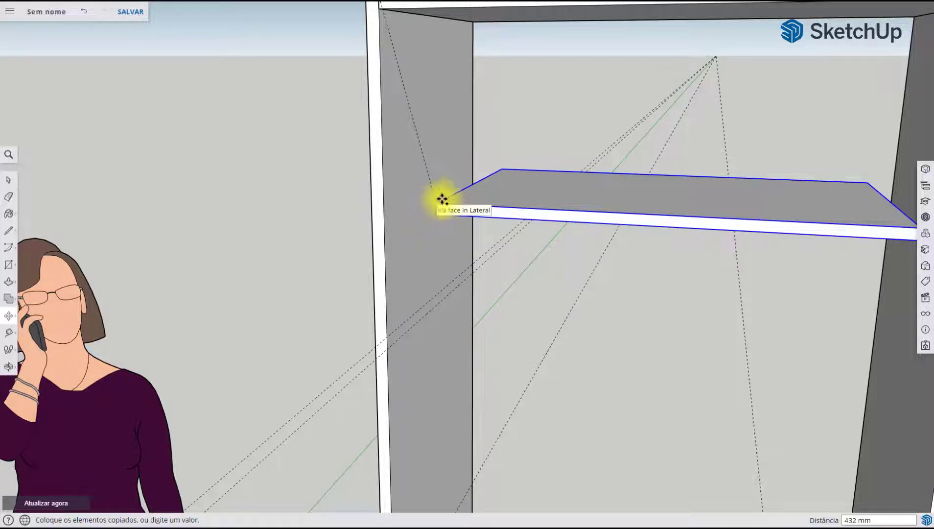
middle_click_drag(443, 199, 415, 148)
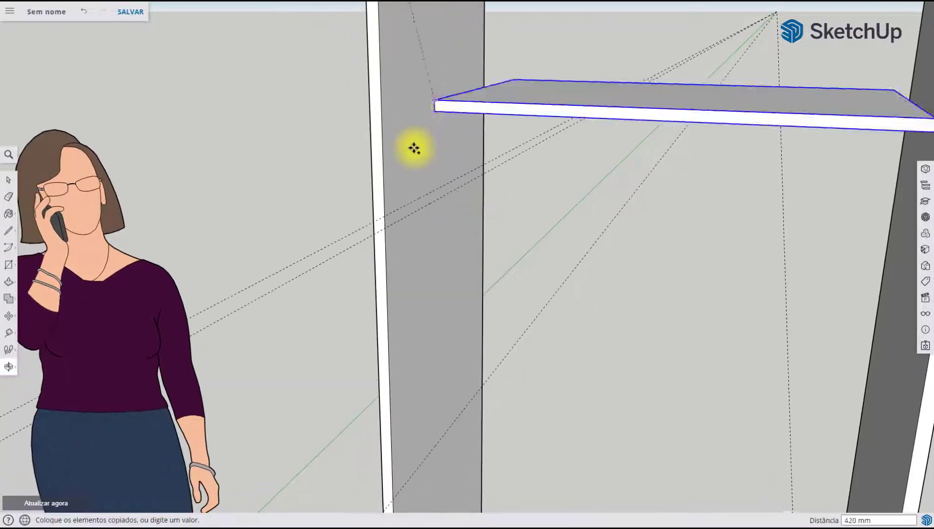
middle_click_drag(384, 217, 348, 136)
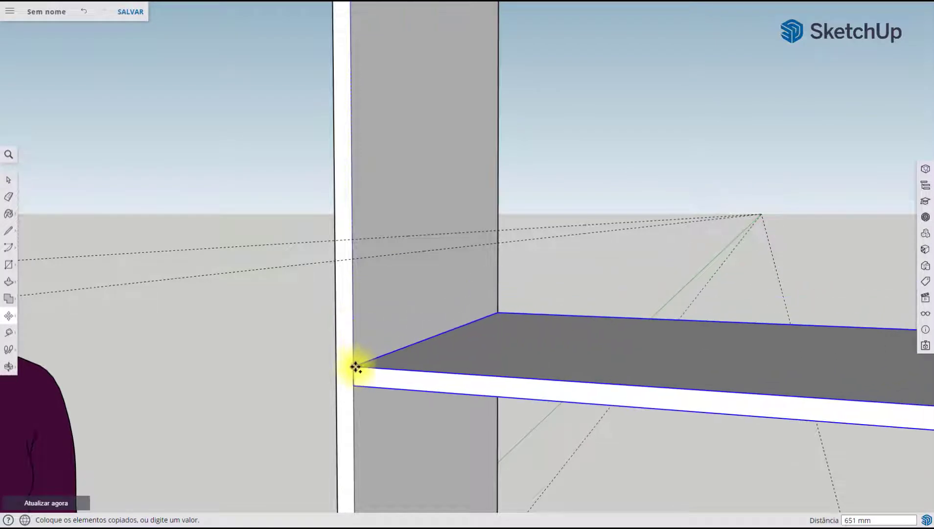
left_click(355, 241)
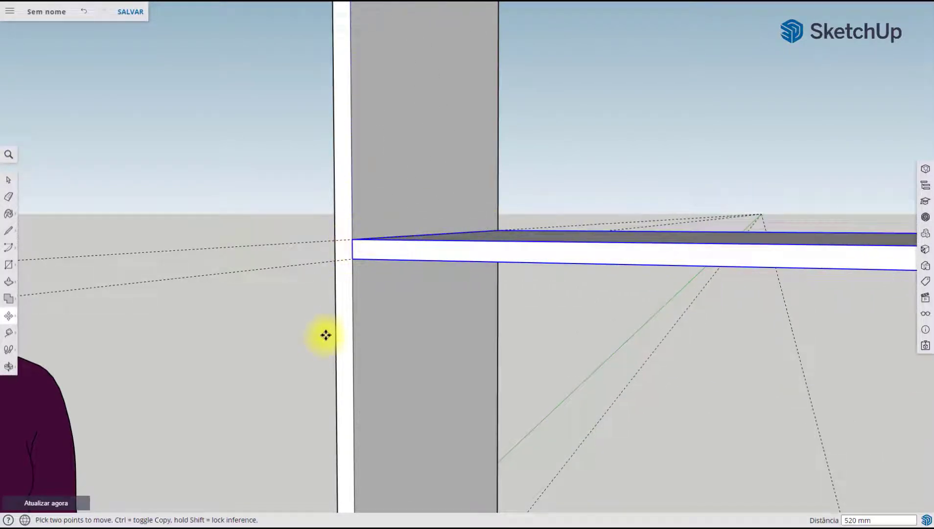
Copy the new shelf down 520 mm from its upper front corner to the lowest guide on the side panel
left_click(353, 239)
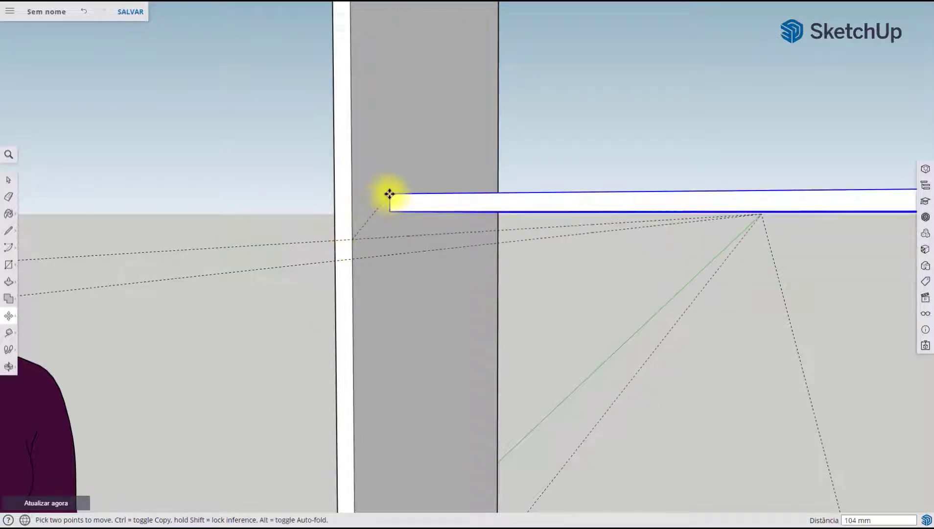
key("ctrl")
middle_click_drag(402, 379, 403, 199, "shift")
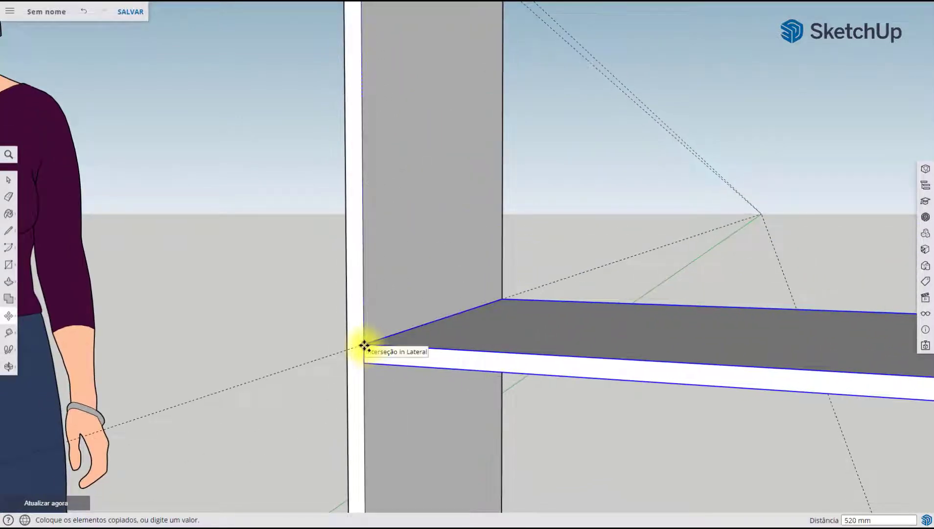
middle_click_drag(364, 346, 369, 277, "shift")
left_click(370, 277)
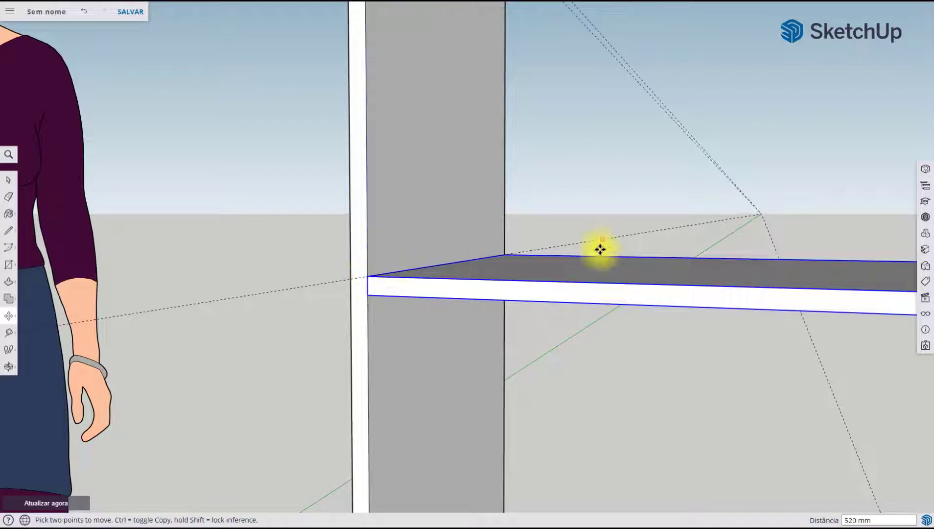
Place a guide on the side panel's inner face, offset down from the underside edge of the lowest inner shelf
scroll(588, 286, "down", 8)
middle_click_drag(526, 307, 563, 211)
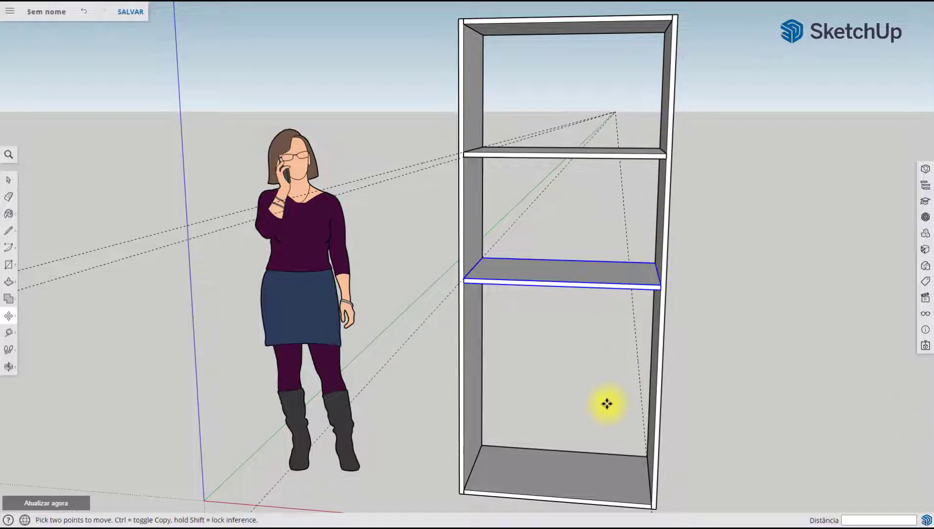
middle_click_drag(620, 411, 580, 338)
scroll(640, 439, "down", 3)
scroll(635, 469, "up", 4)
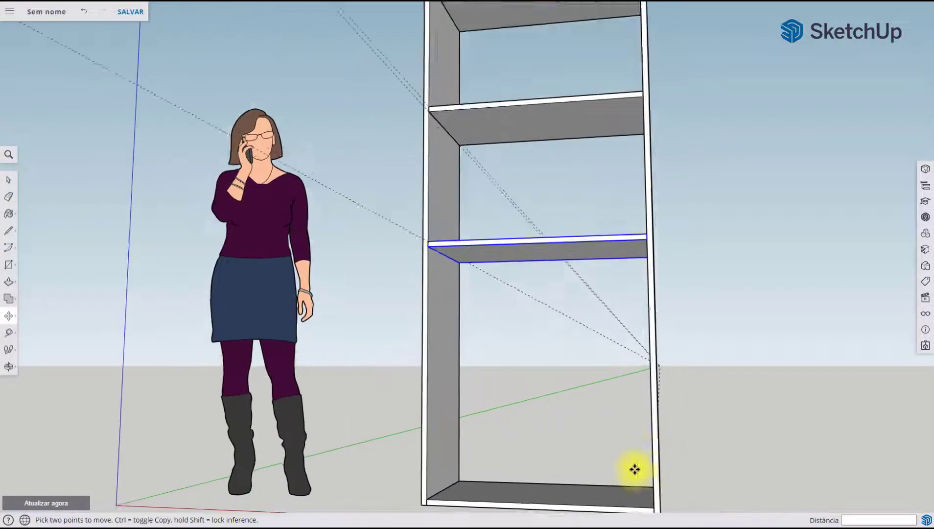
middle_click_drag(627, 466, 553, 146, "shift")
scroll(589, 345, "up", 3)
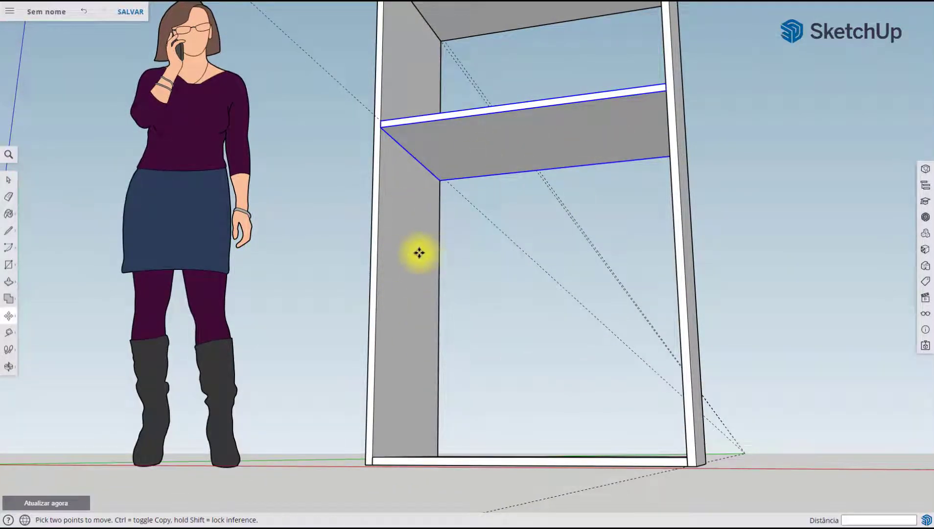
left_click(8, 337)
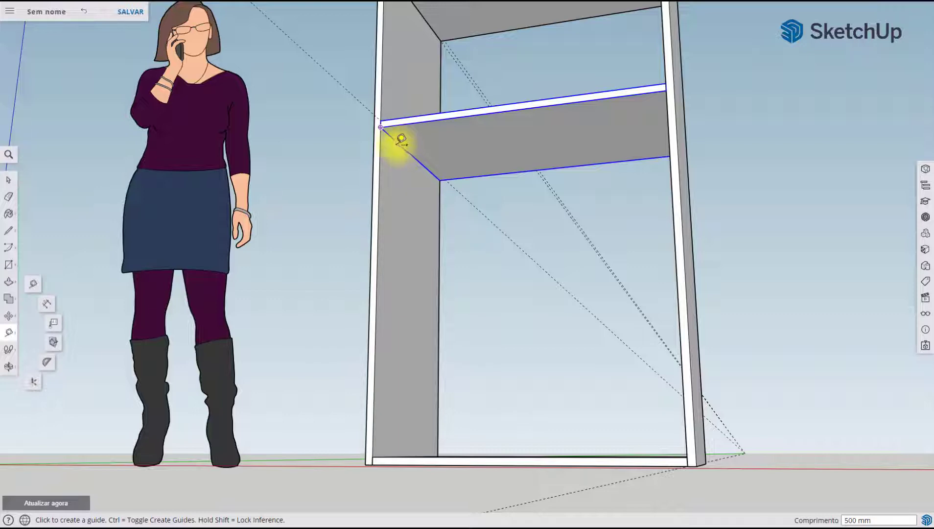
left_click(382, 127)
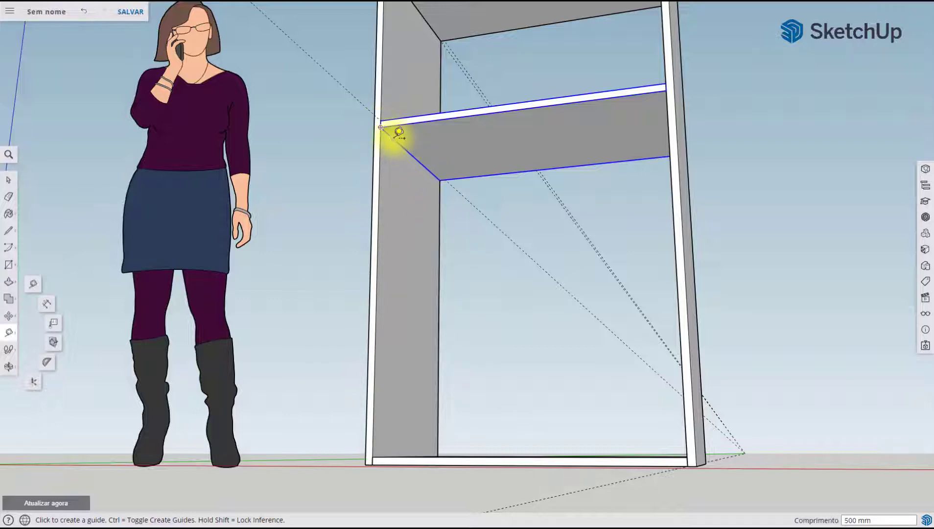
left_click(402, 145)
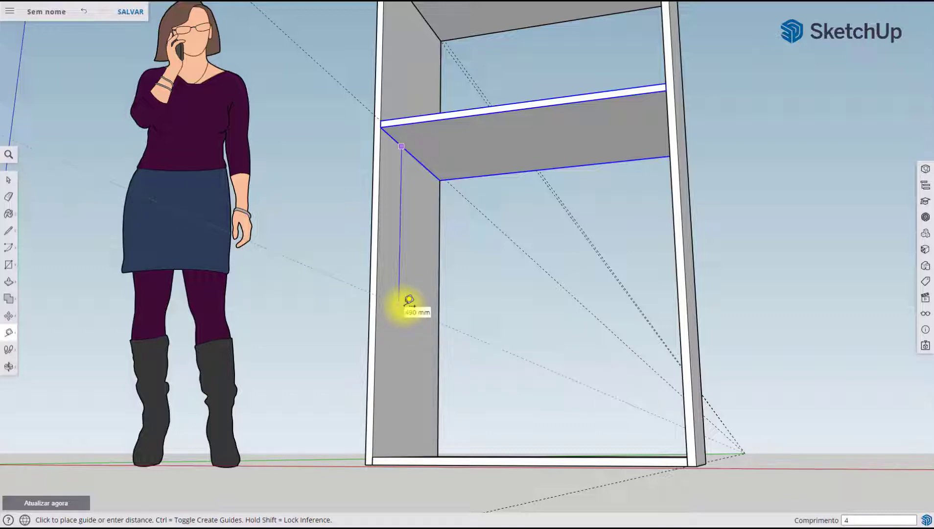
key("Return")
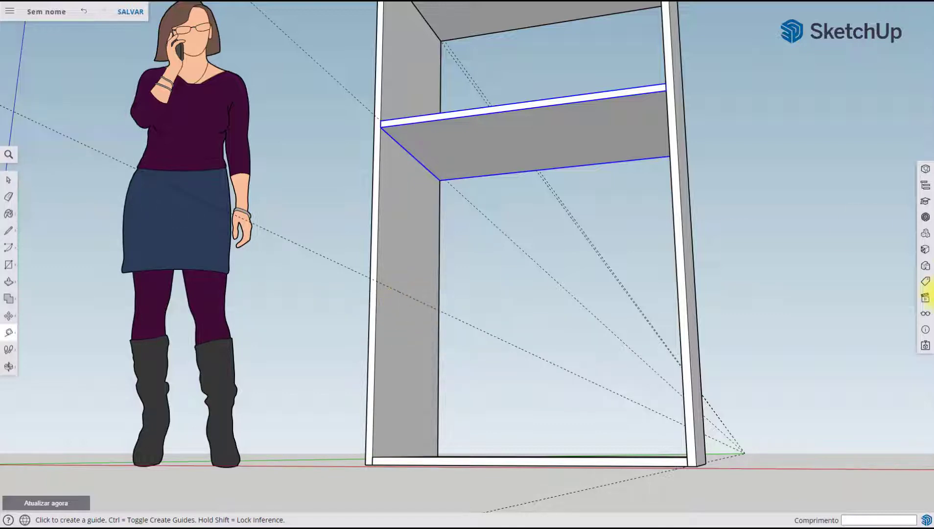
Copy the lowest inner shelf down 470 mm from its upper front corner to the new guide on the side panel's inner front edge
left_click(7, 184)
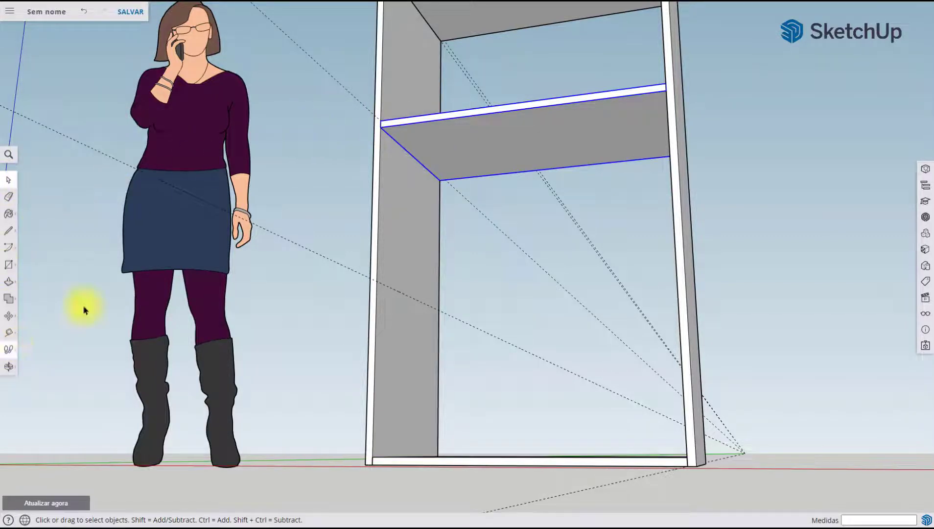
left_click(8, 315)
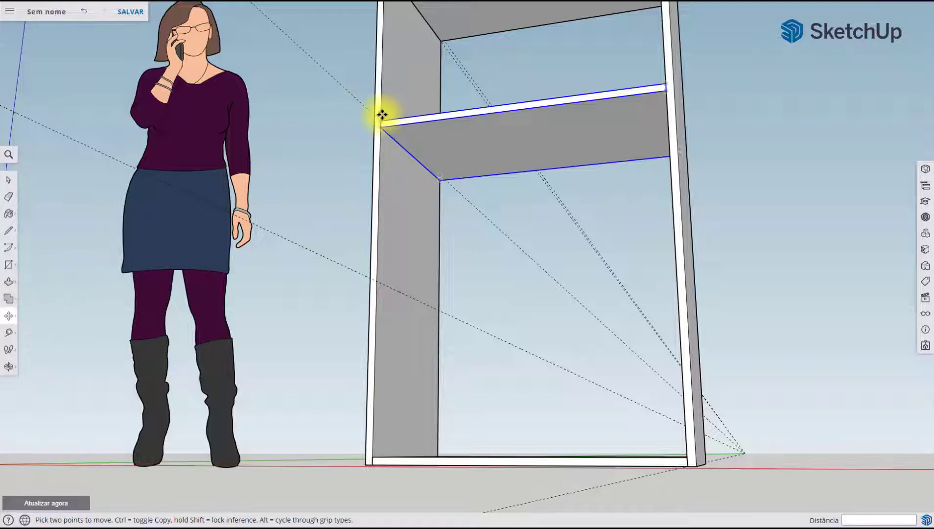
scroll(384, 114, "up", 5)
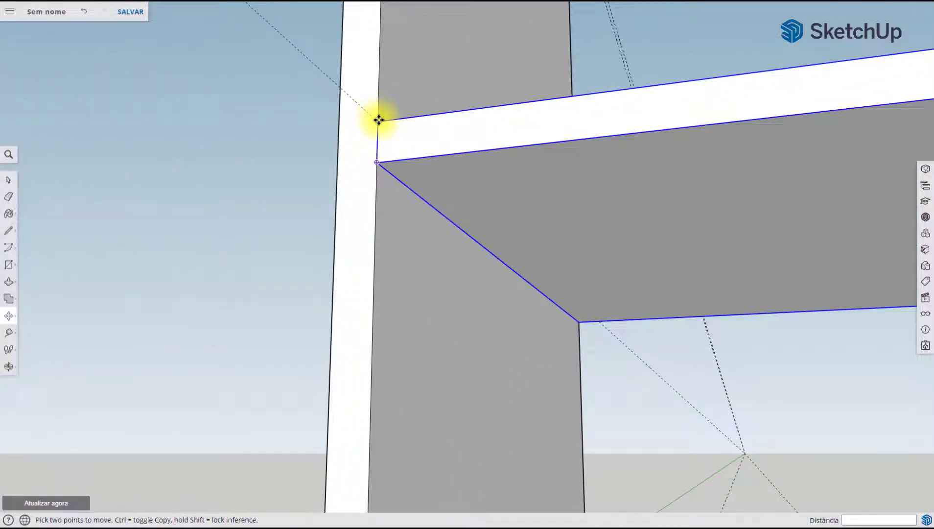
scroll(379, 120, "down", 8)
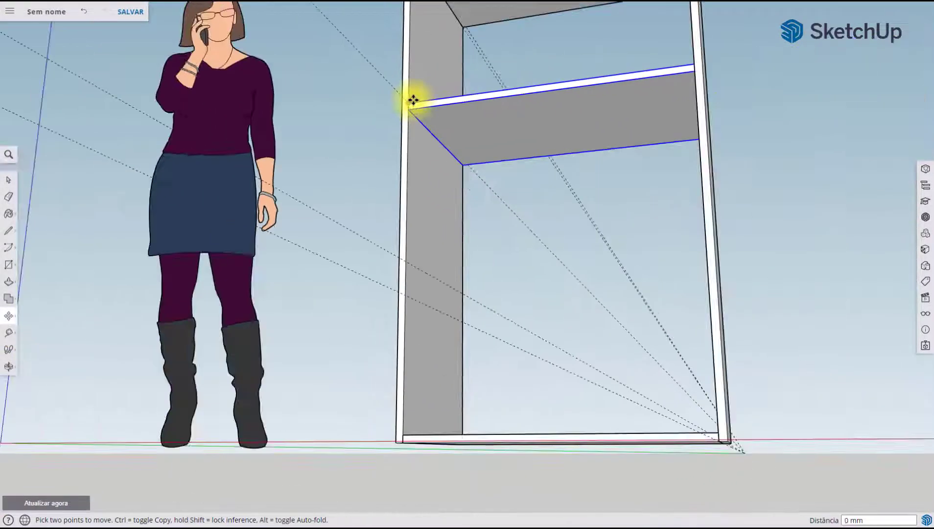
left_click(412, 98)
key("ctrl")
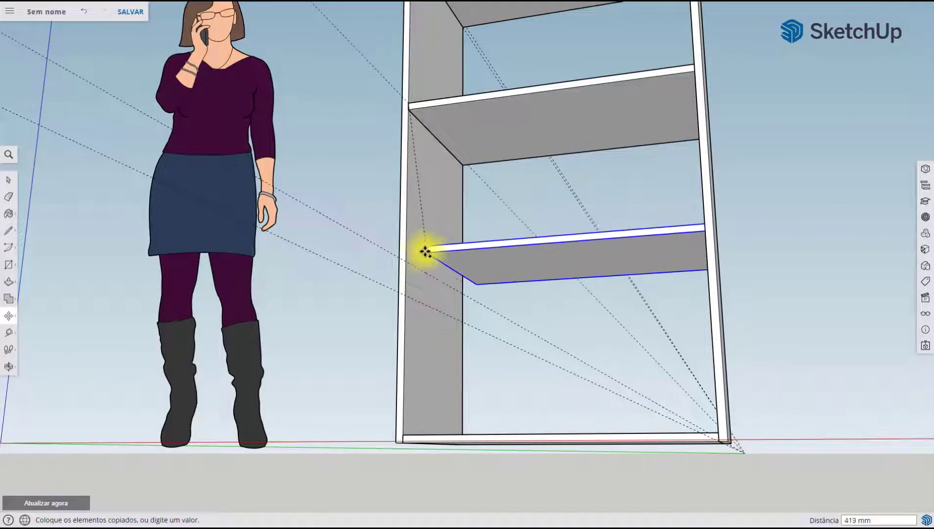
mouse_move(407, 263)
middle_mouse_down()
mouse_move(411, 307)
mouse_move(421, 298)
mouse_move(408, 280)
middle_mouse_up()
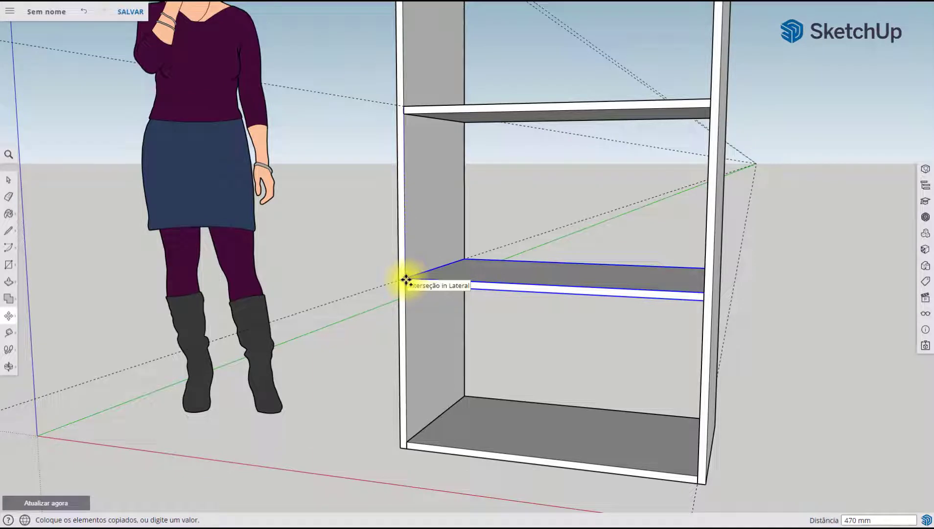
left_click(407, 279)
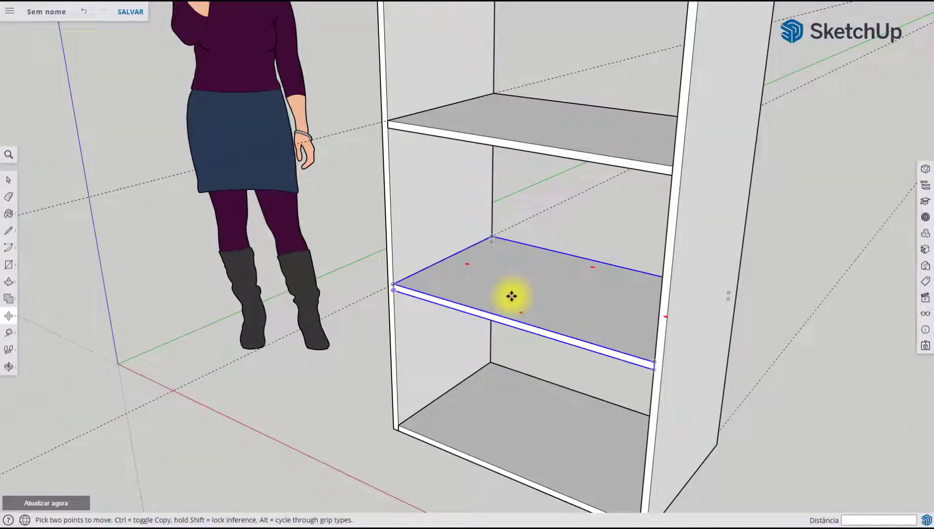
left_click(10, 185)
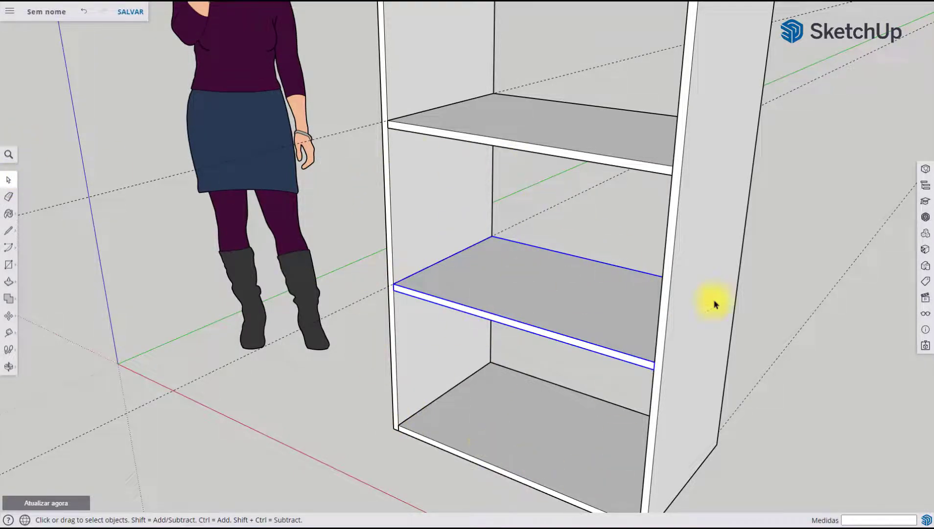
middle_click_drag(713, 305, 513, 294)
middle_click_drag(596, 328, 553, 319)
scroll(572, 371, "up", 2)
scroll(573, 370, "up", 2)
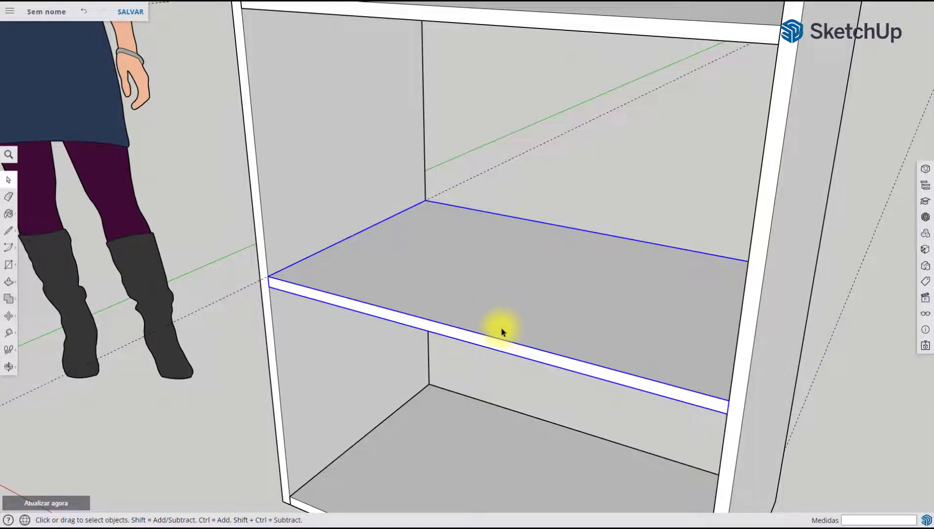
scroll(502, 332, "down", 3)
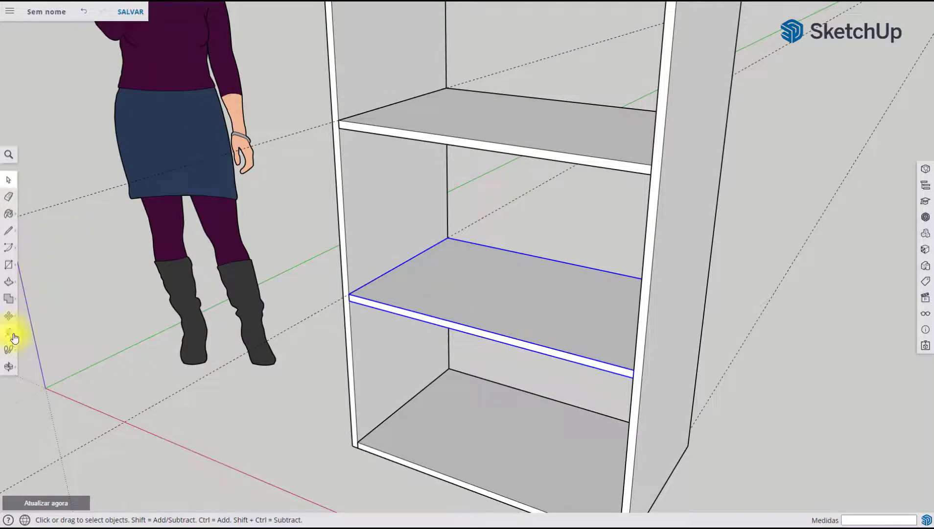
left_click(10, 286)
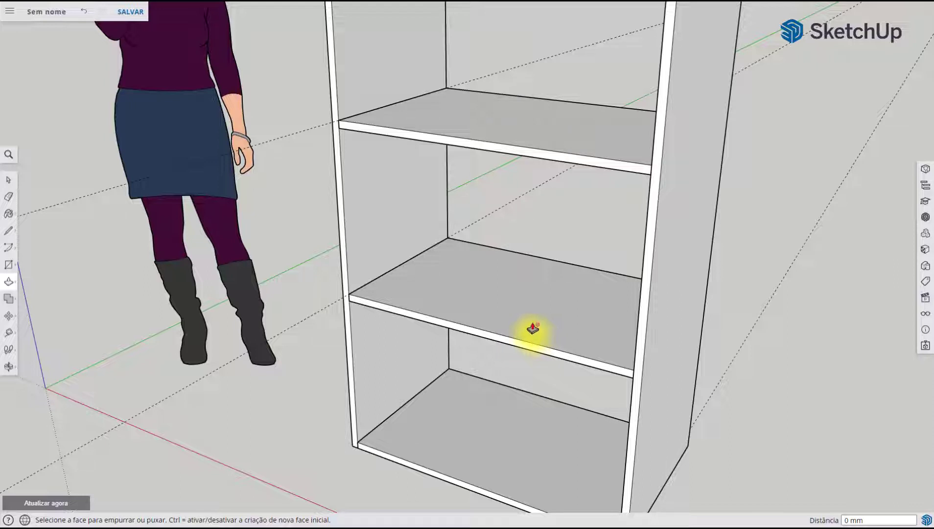
left_click(8, 181)
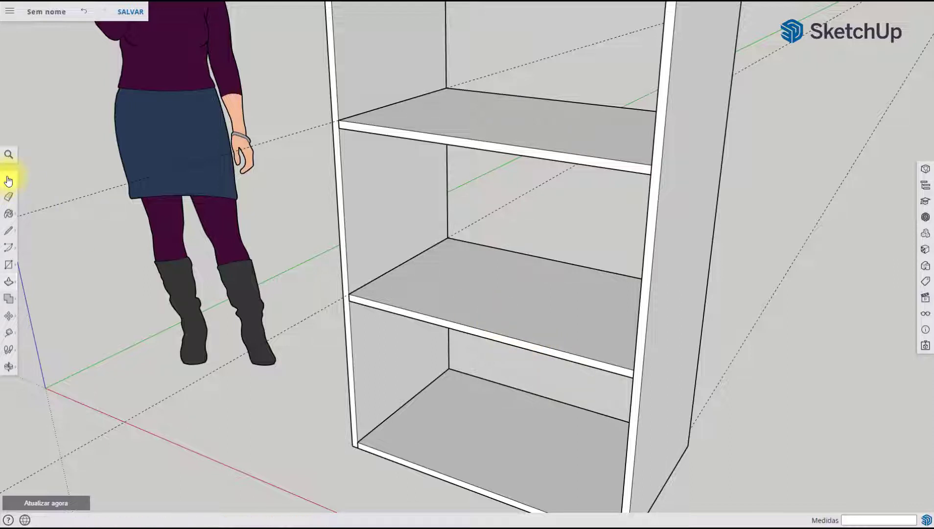
double_click(562, 315)
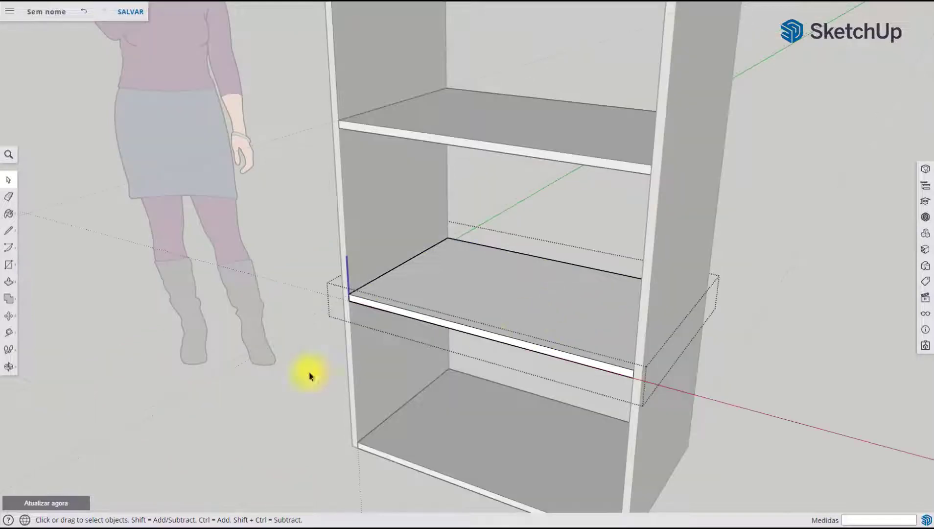
left_click(7, 286)
scroll(449, 332, "up", 5)
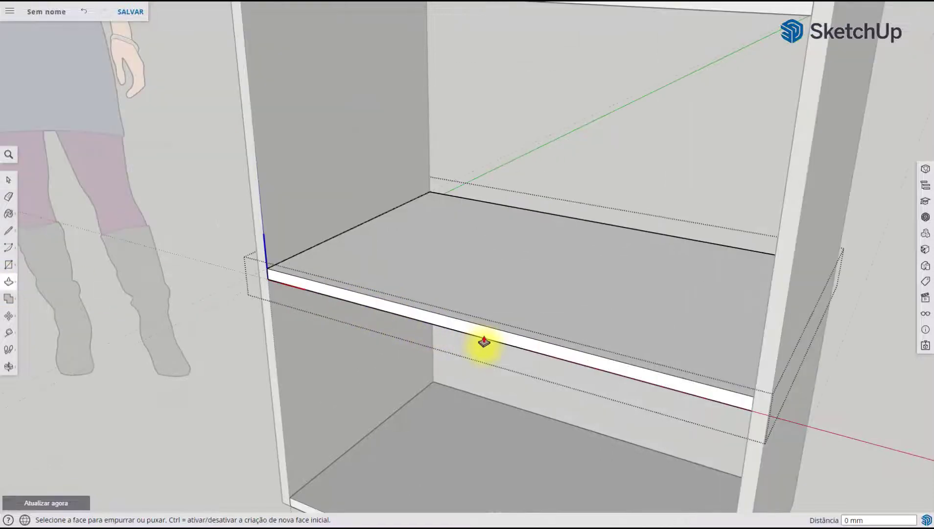
left_click(519, 336)
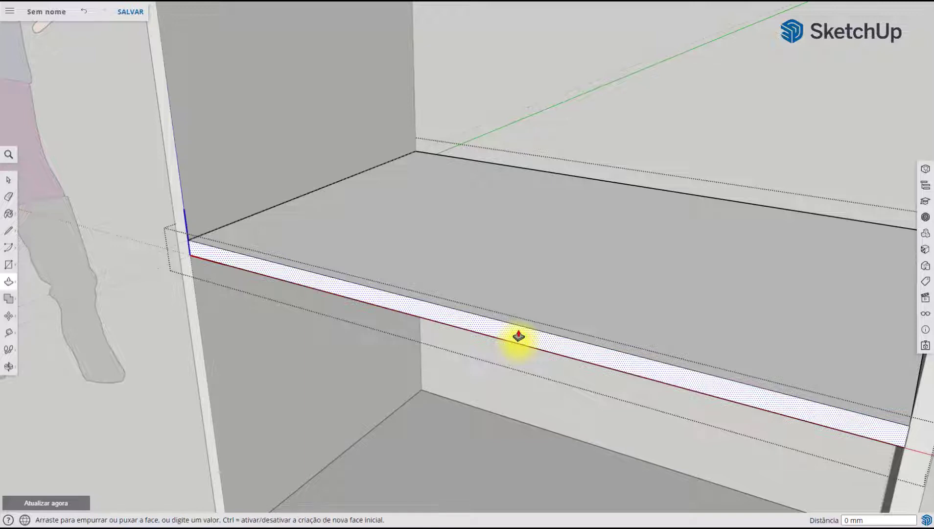
scroll(541, 306, "down", 10)
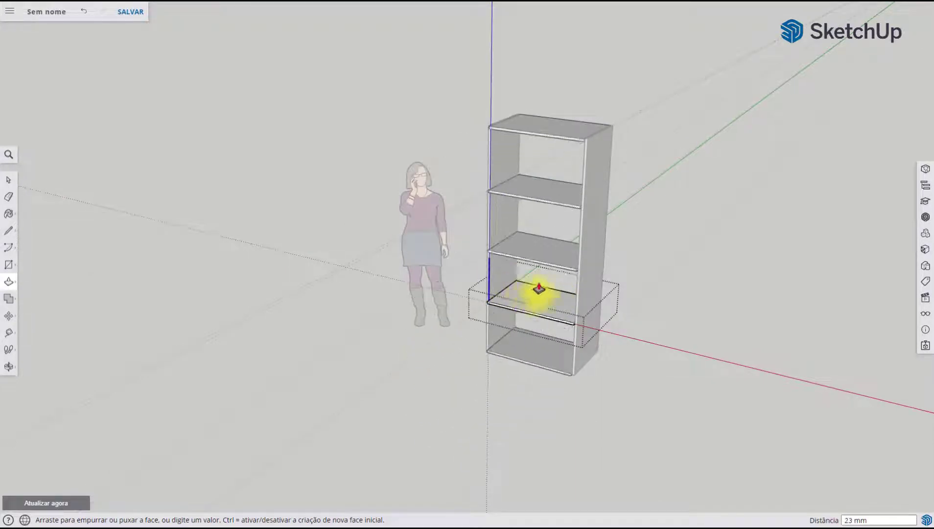
scroll(536, 314, "up", 3)
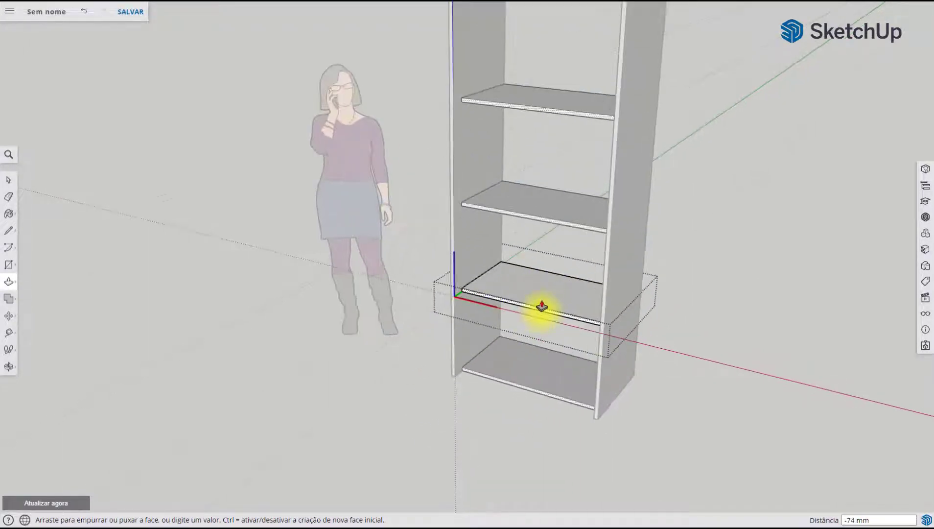
key("Escape")
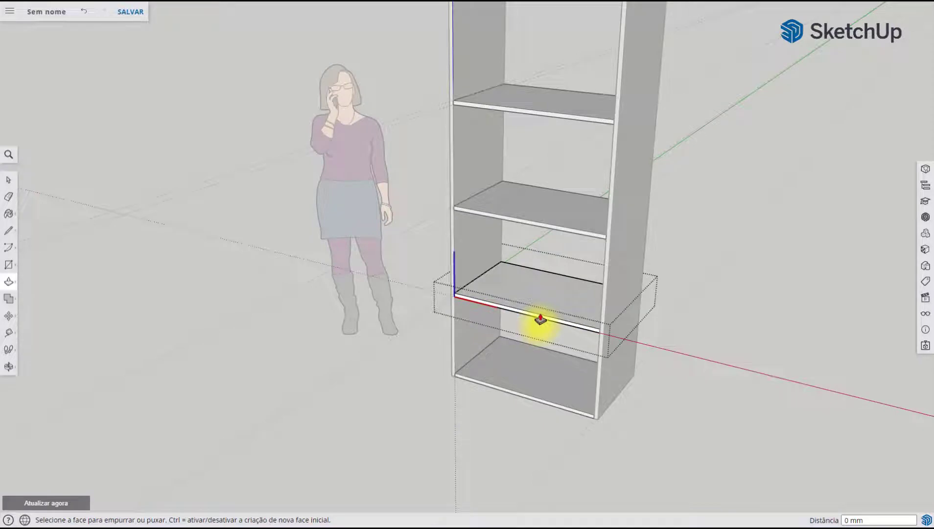
left_click(8, 180)
Make the lowest inner shelf a unique component, separate from the other Fechamento copies
scroll(496, 323, "up", 5)
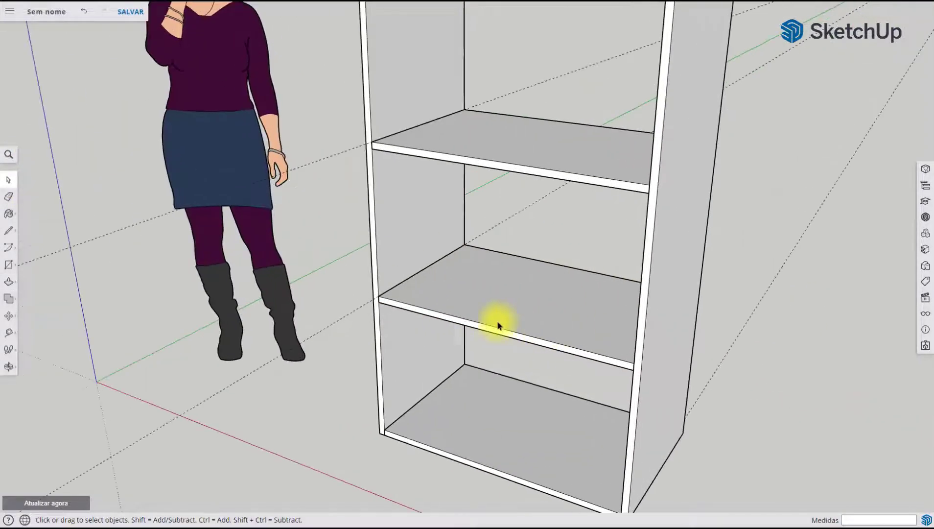
left_click(530, 320)
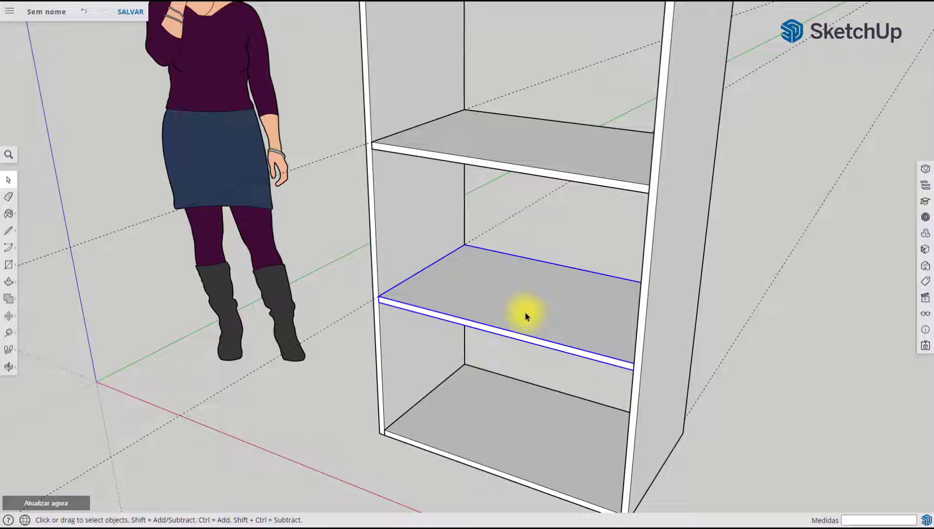
right_click(527, 316)
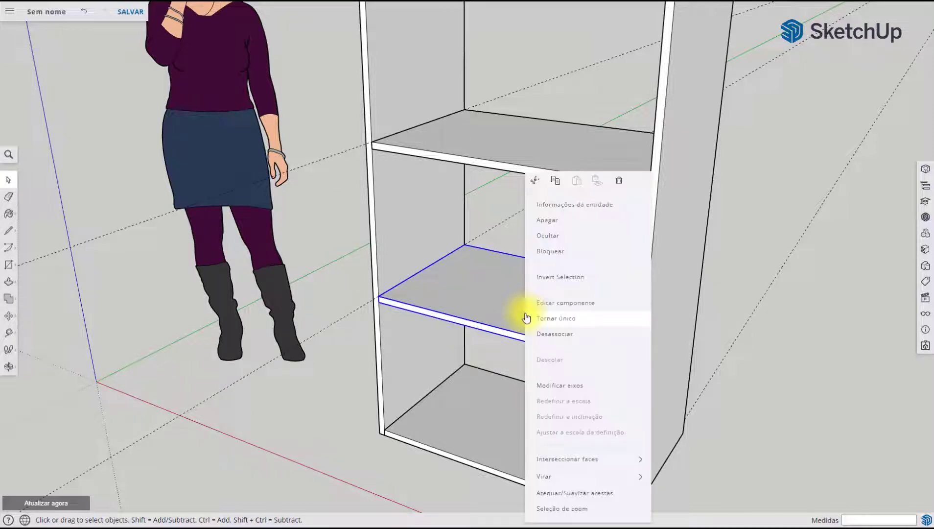
left_click(582, 326)
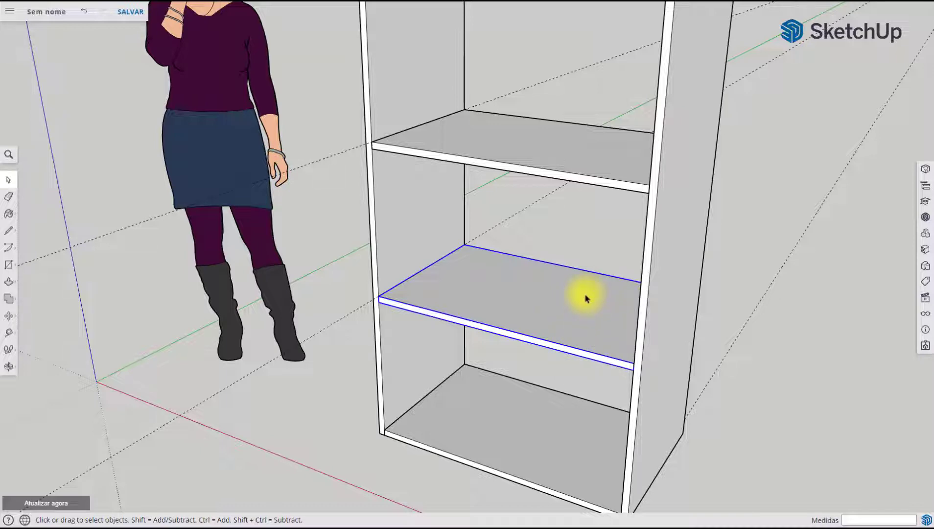
Open the unique lowest shelf for editing and push its front face inward by 20 mm
double_click(417, 288)
left_click(8, 281)
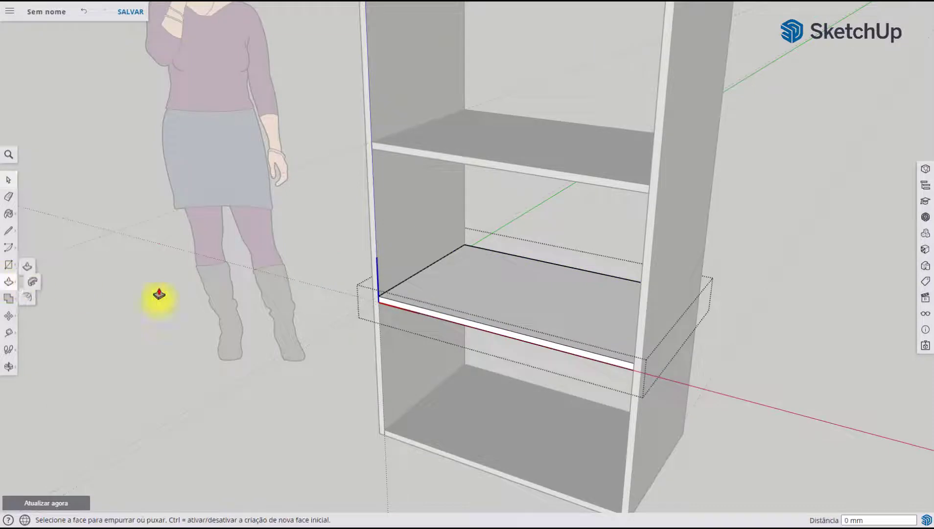
scroll(469, 333, "up", 5)
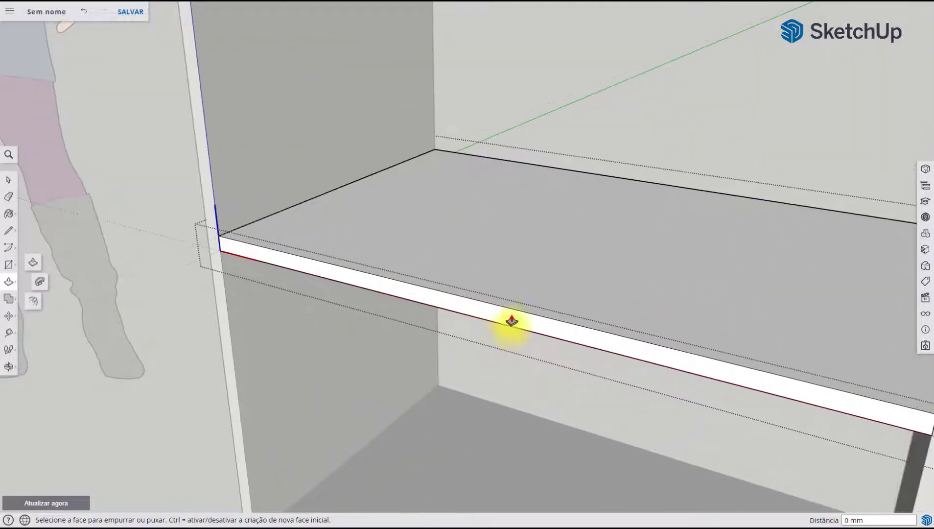
left_click_drag(517, 324, 539, 294)
type("20")
key("Return")
scroll(541, 295, "down", 6)
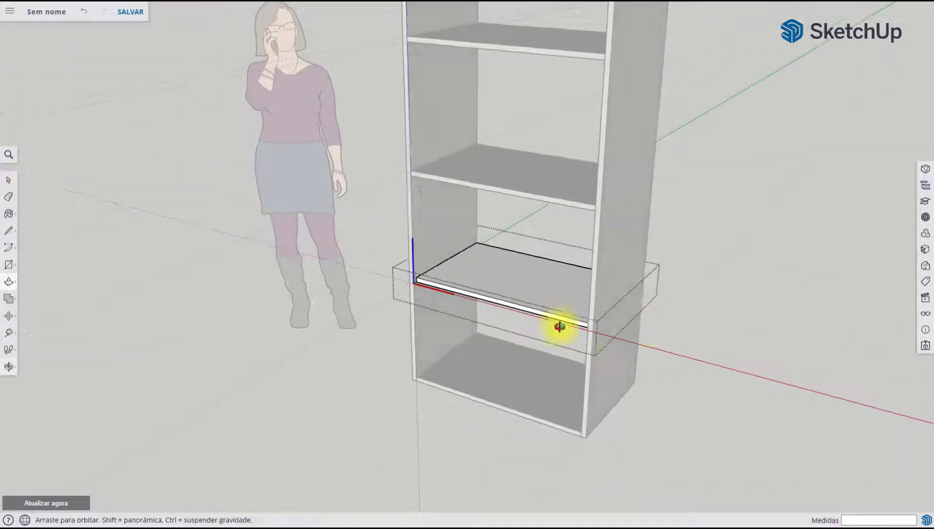
Push the back face of the lowest inner shelf inward by 20 mm
middle_click_drag(559, 323, 73, 286)
scroll(447, 301, "up", 5)
scroll(447, 301, "up", 4)
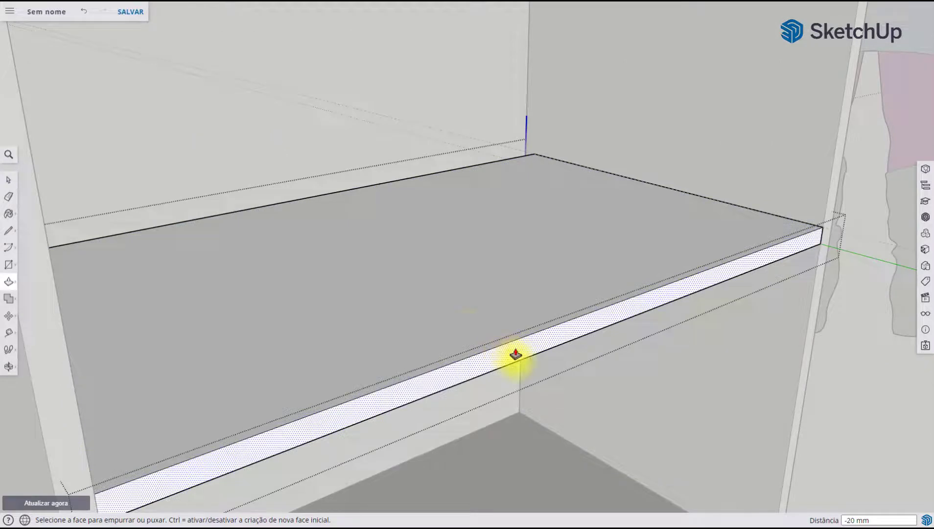
left_click_drag(513, 358, 454, 320)
type("20")
key("Return")
scroll(453, 320, "down", 8)
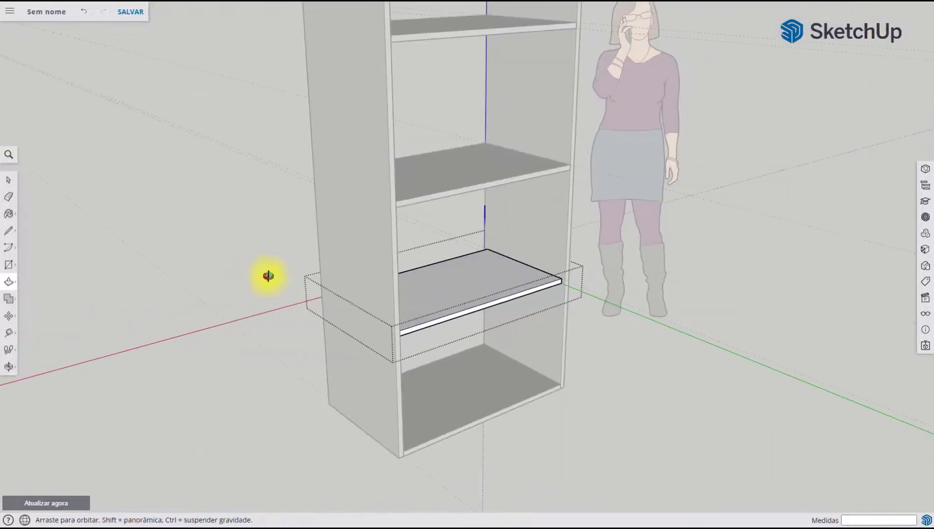
middle_click_drag(269, 276, 1, 296)
left_click(9, 281)
scroll(484, 317, "up", 6)
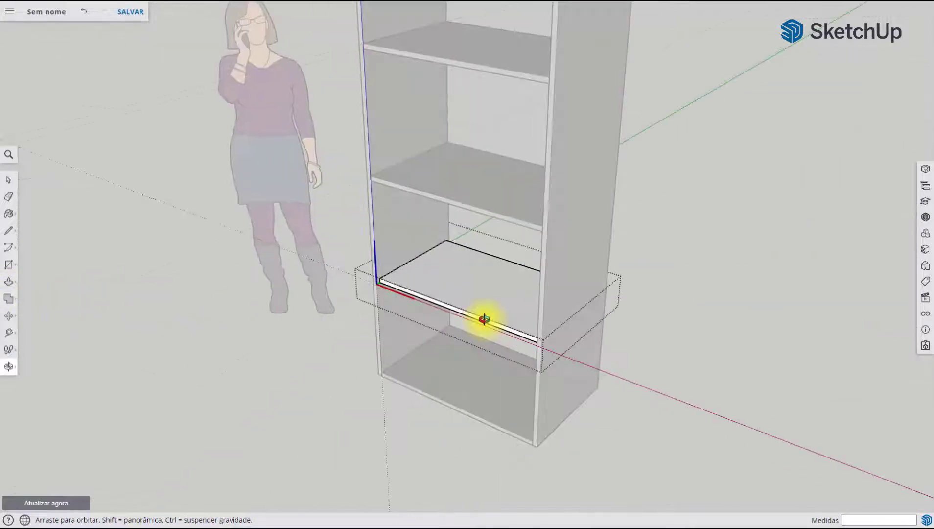
Check the recessed lowest shelf from the back and front, and close its component editing
middle_click_drag(467, 299, 355, 277)
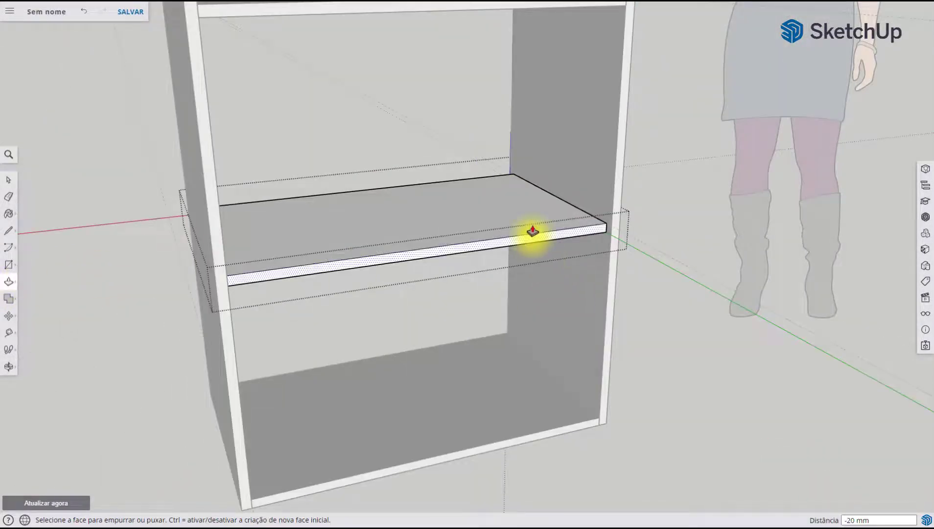
middle_click_drag(528, 232, 502, 271)
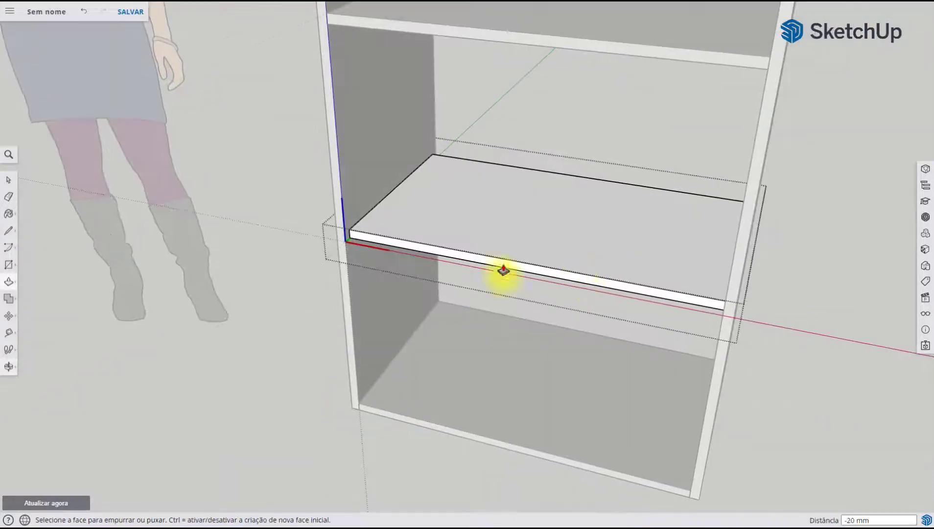
left_click(14, 185)
scroll(290, 311, "down", 2)
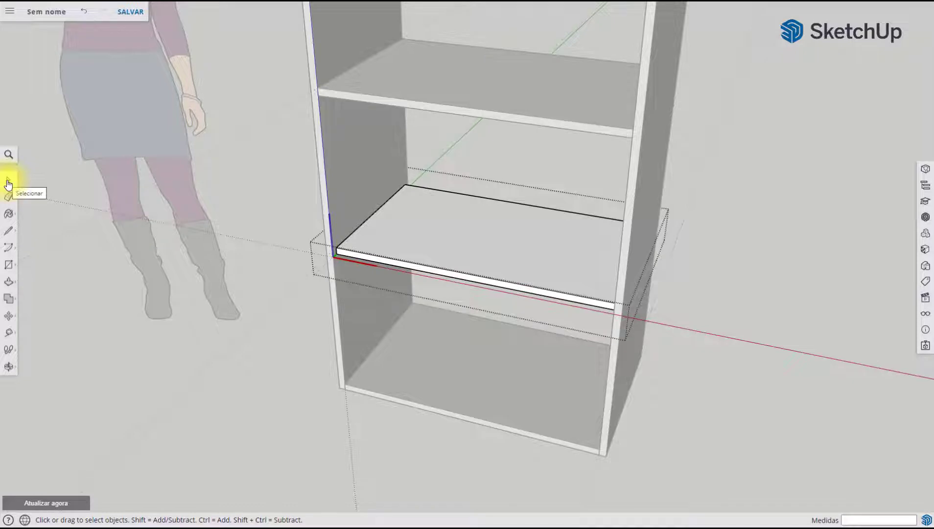
left_click(750, 206)
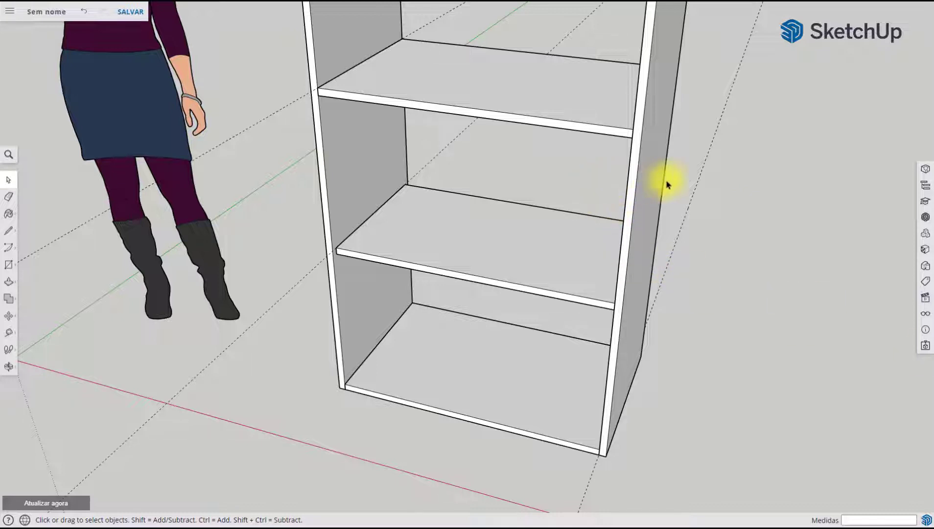
Draw an 800 by 920 mm rectangle over the cabinet's back opening, from the third shelf's underside to the bottom panel
middle_click_drag(640, 179, 471, 191)
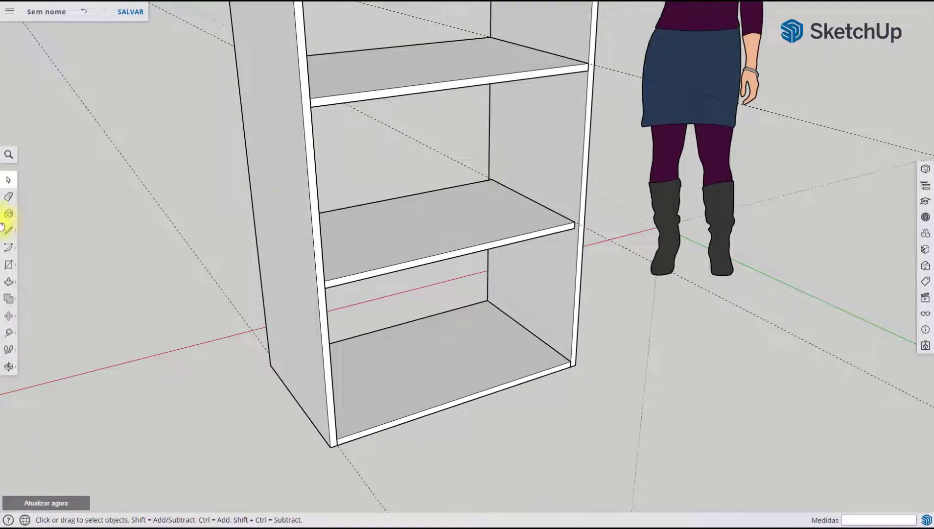
left_click(9, 267)
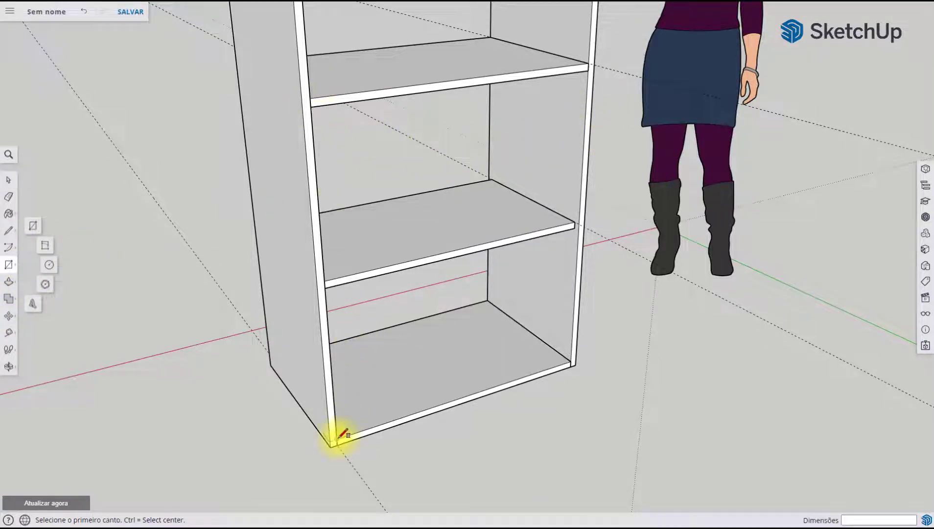
left_click(311, 107)
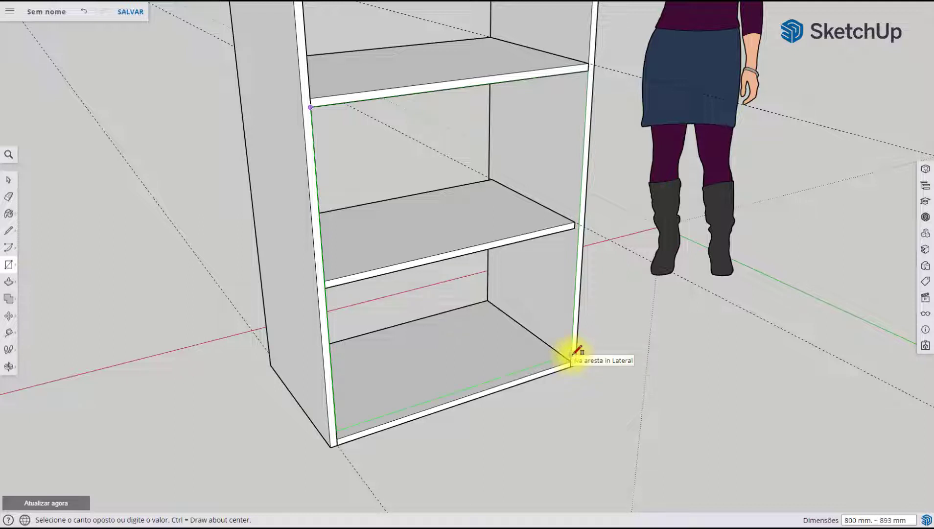
left_click(571, 361)
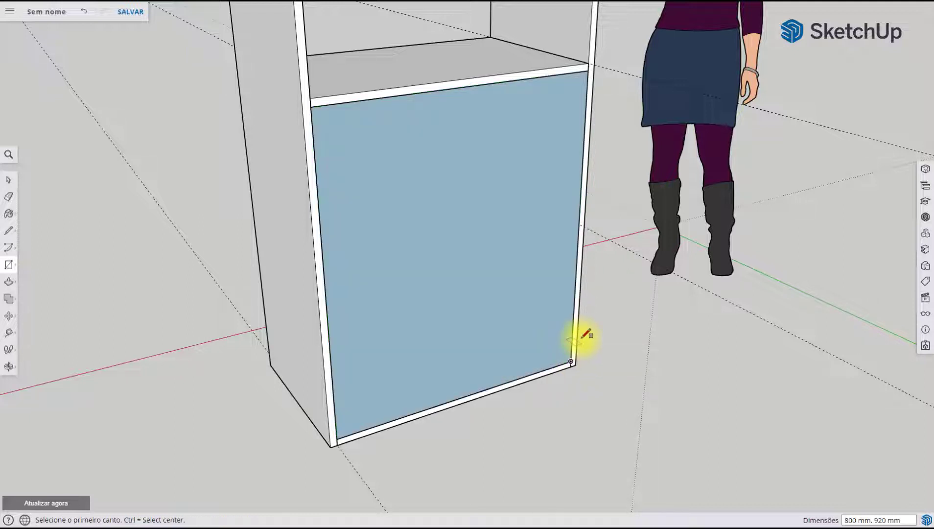
Push/Pull the back rectangle 20 mm into the cabinet to form the back panel
left_click(8, 287)
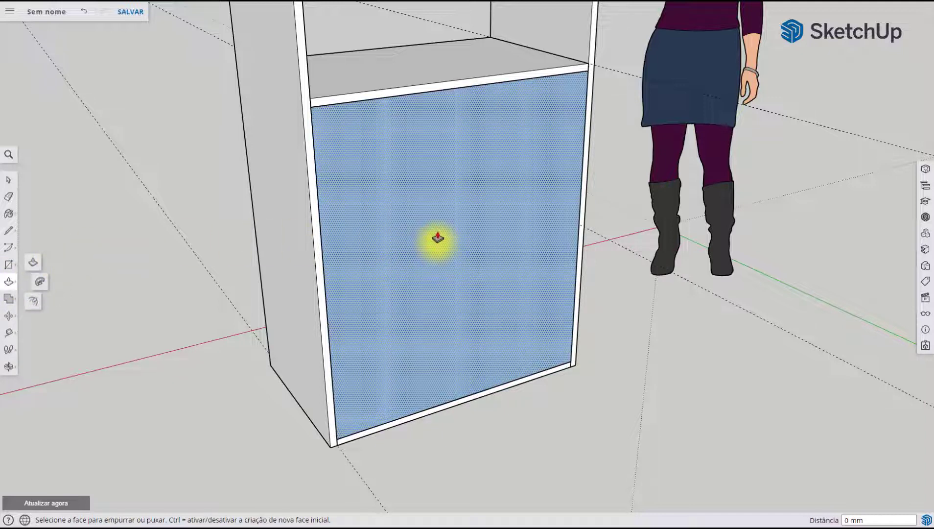
left_click_drag(438, 239, 168, 67)
scroll(180, 86, "down", 3)
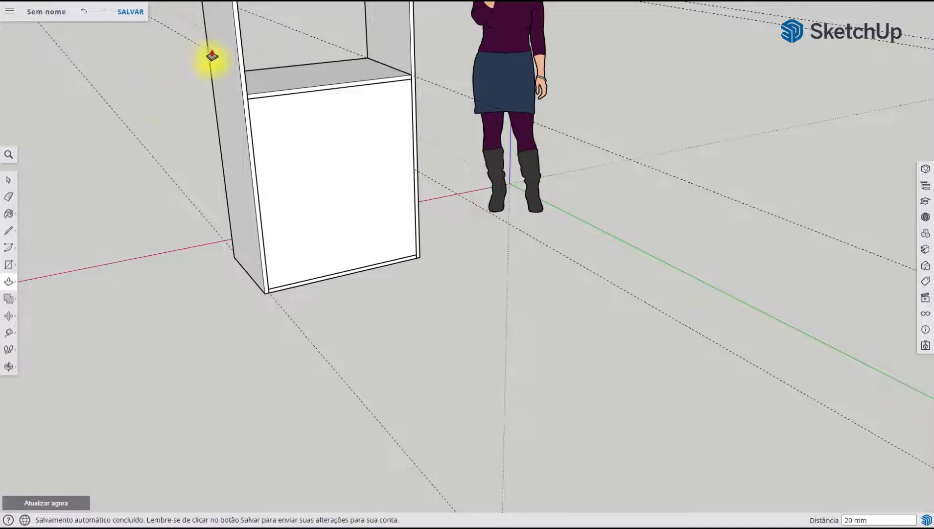
middle_click_drag(246, 129, 880, 183)
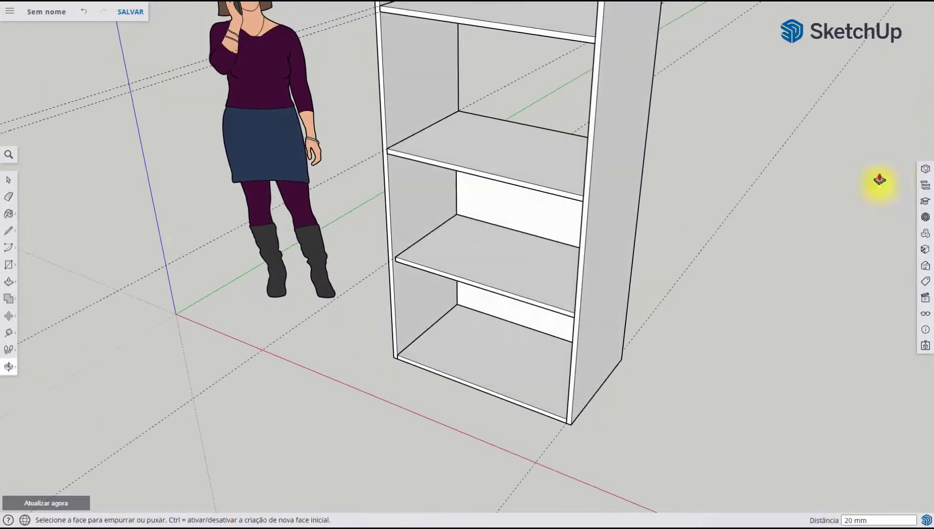
middle_click_drag(651, 242, 170, 238)
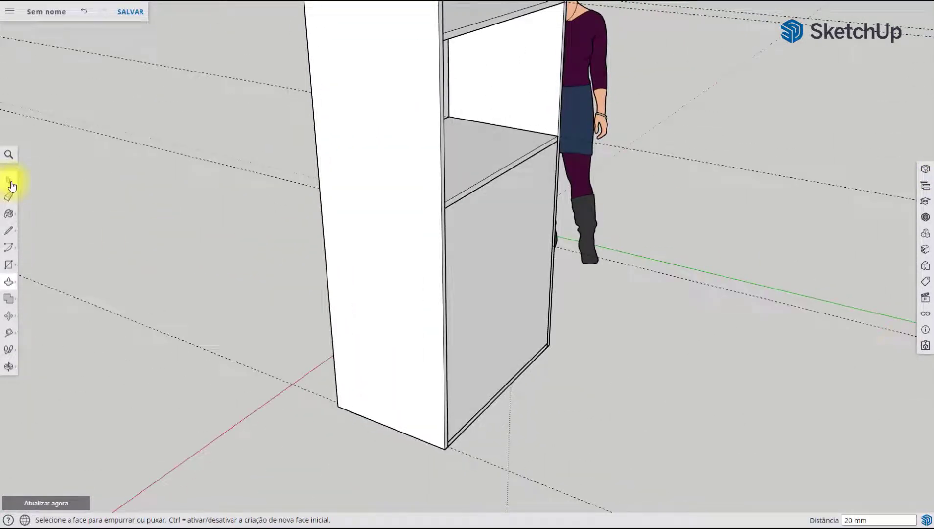
Select the complete back panel with all its faces and edges and make it a component named Fundo
left_click(10, 182)
middle_click_drag(526, 242, 492, 227)
left_click(492, 226)
middle_click_drag(444, 254, 221, 293)
middle_click_drag(382, 294, 343, 292)
middle_click_drag(294, 223, 826, 278)
middle_click_drag(519, 266, 614, 148)
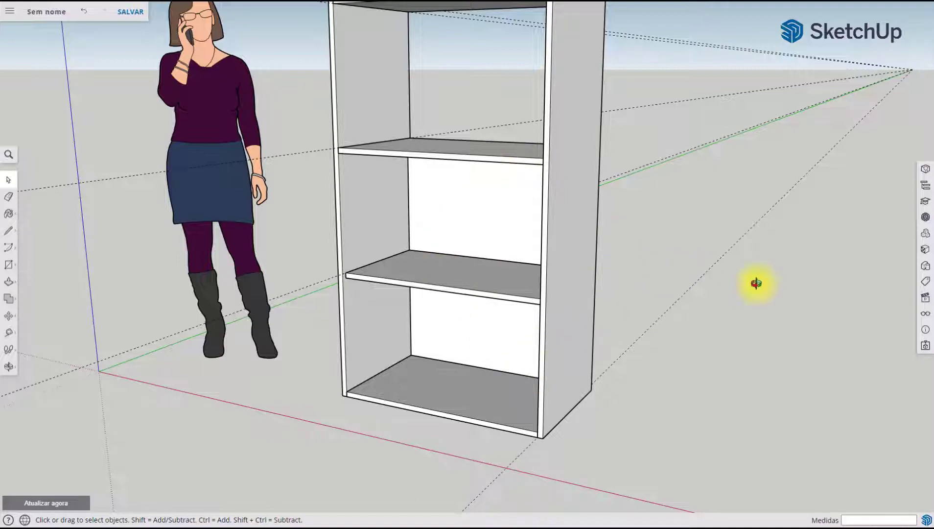
middle_click_drag(757, 284, 534, 267)
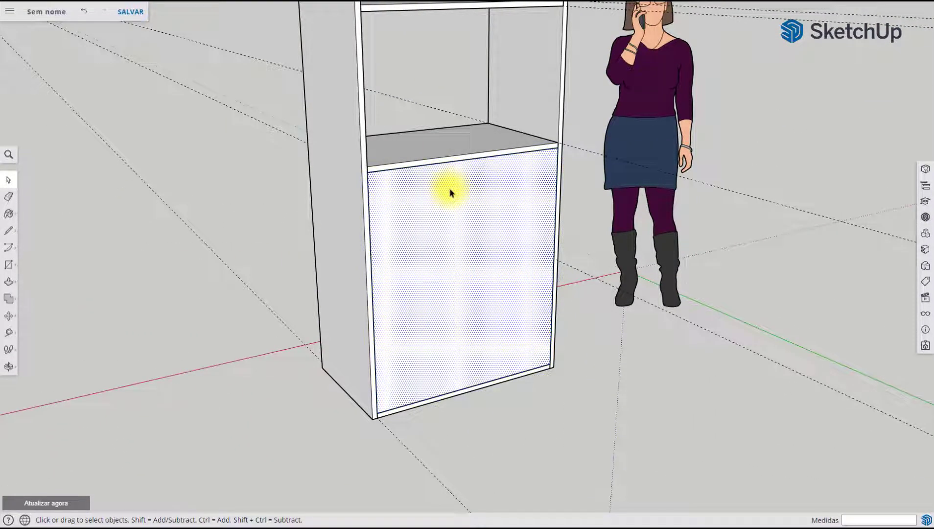
middle_click_drag(225, 183, 561, 268)
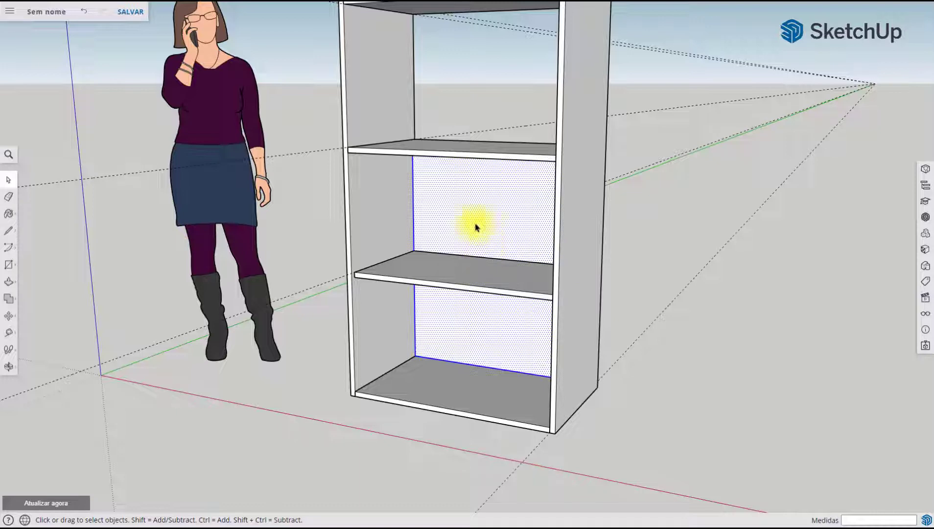
right_click(499, 198)
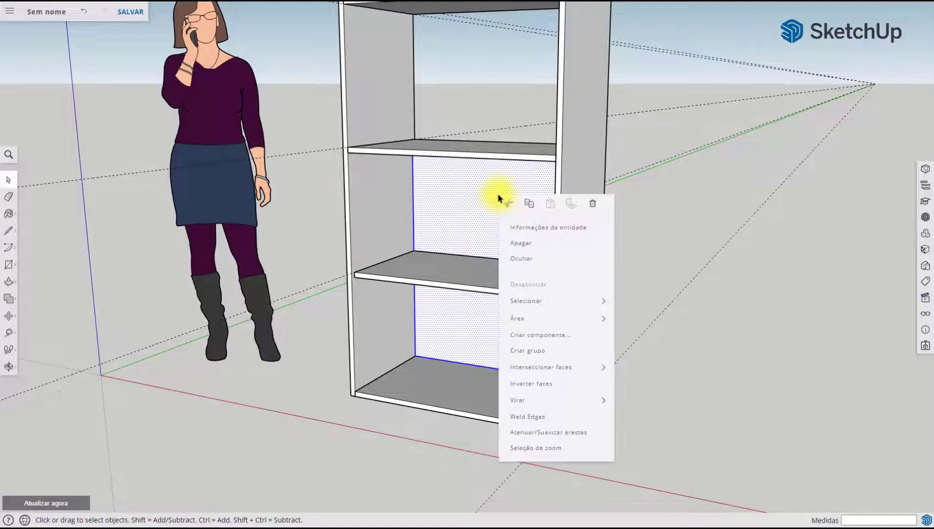
left_click(580, 340)
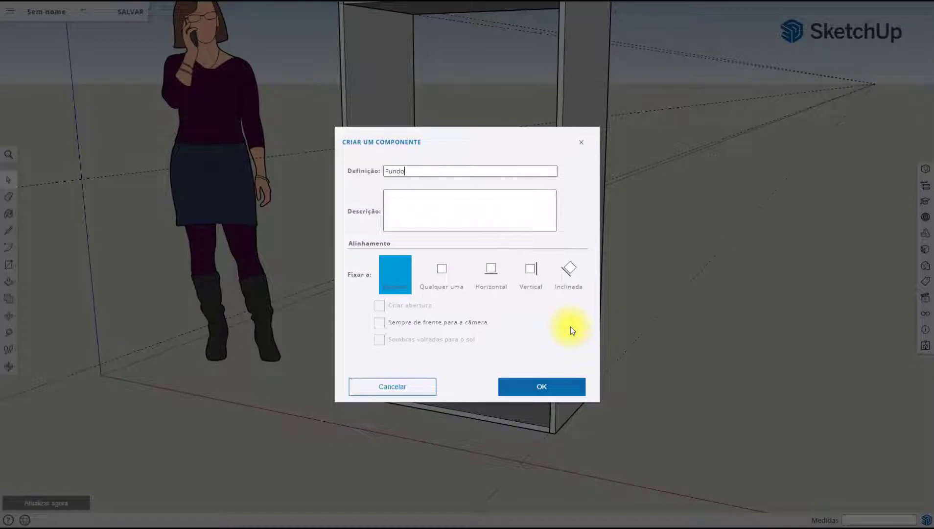
left_click(568, 388)
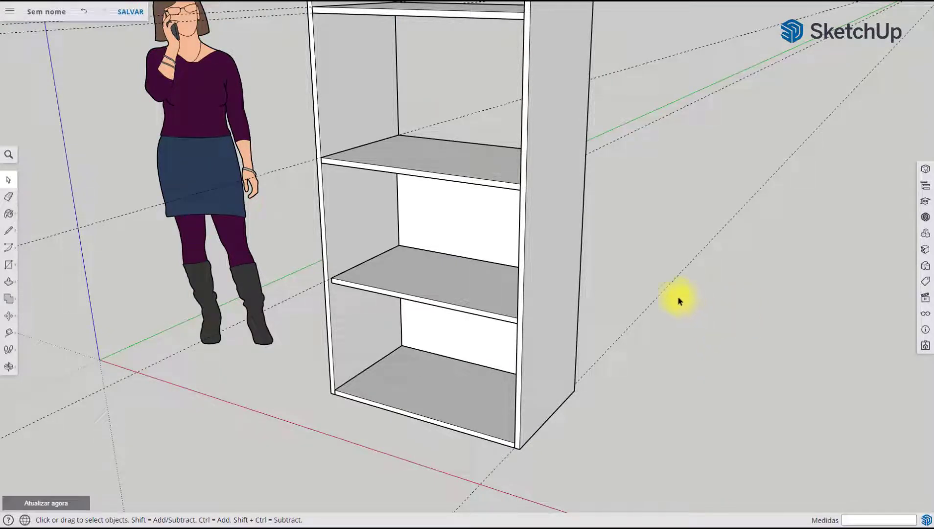
Draw a 400 by 920 mm rectangle on the lower front opening, from the shelf's underside corner to the bottom panel edge's midpoint
left_click(9, 268)
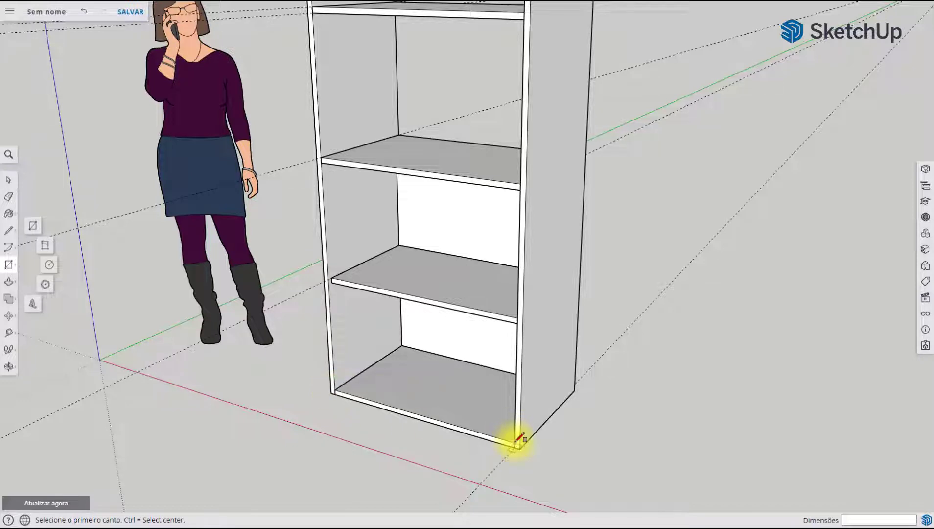
left_click(321, 162)
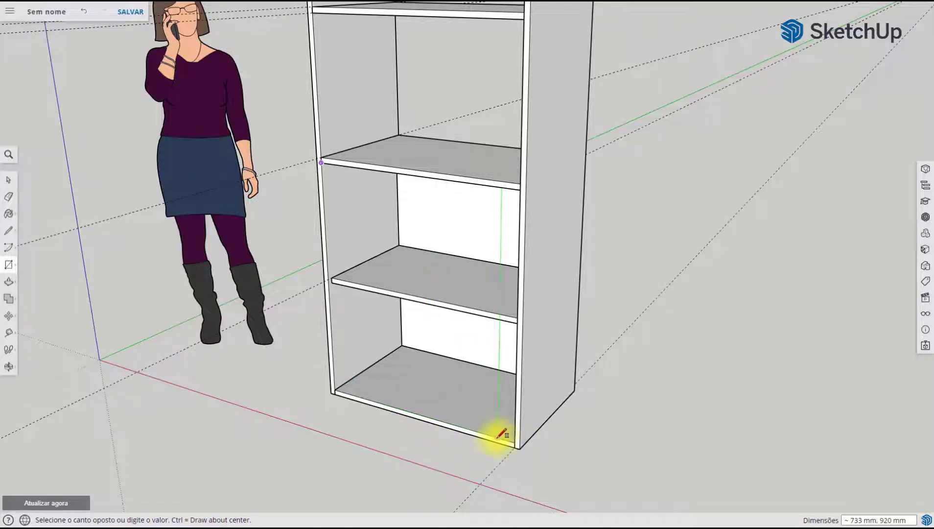
scroll(494, 436, "up", 5)
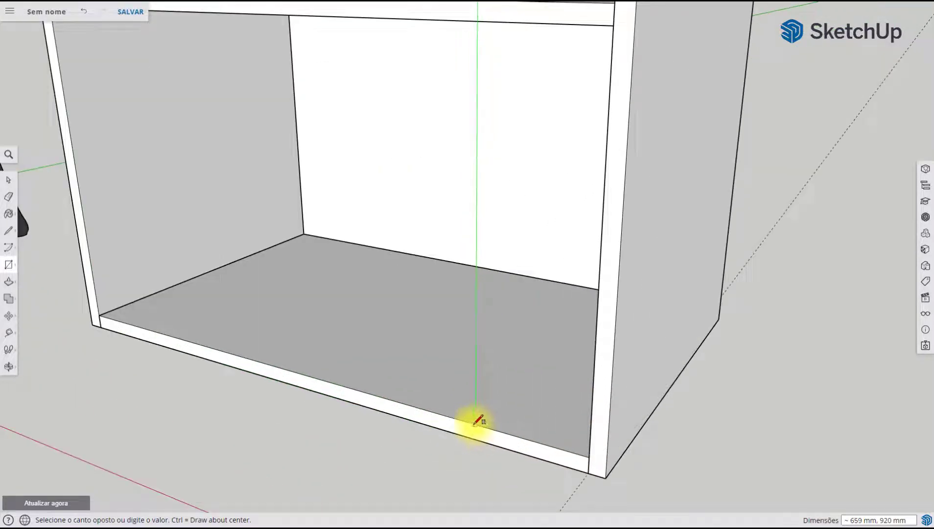
left_click(302, 375)
scroll(304, 376, "down", 5)
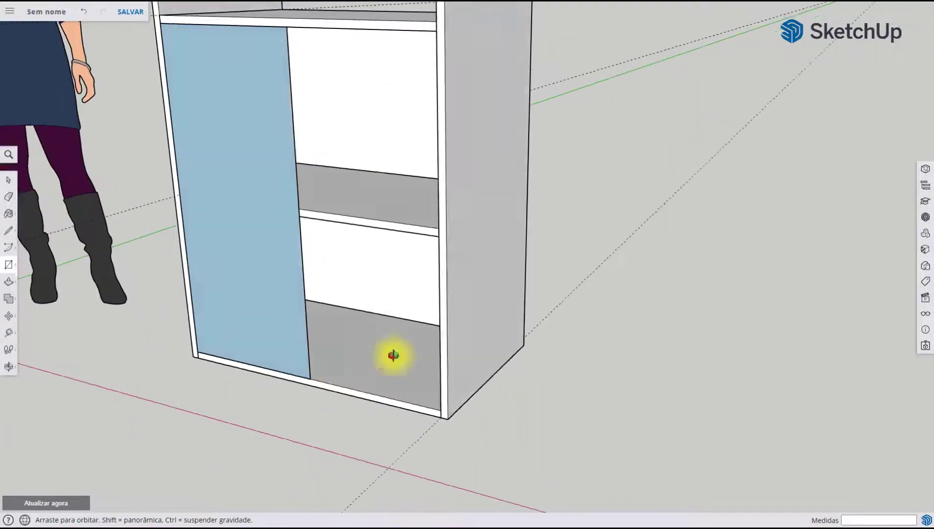
Push/Pull the front door rectangle 20 mm into the cabinet to give the door its thickness
middle_click_drag(394, 357, 448, 333)
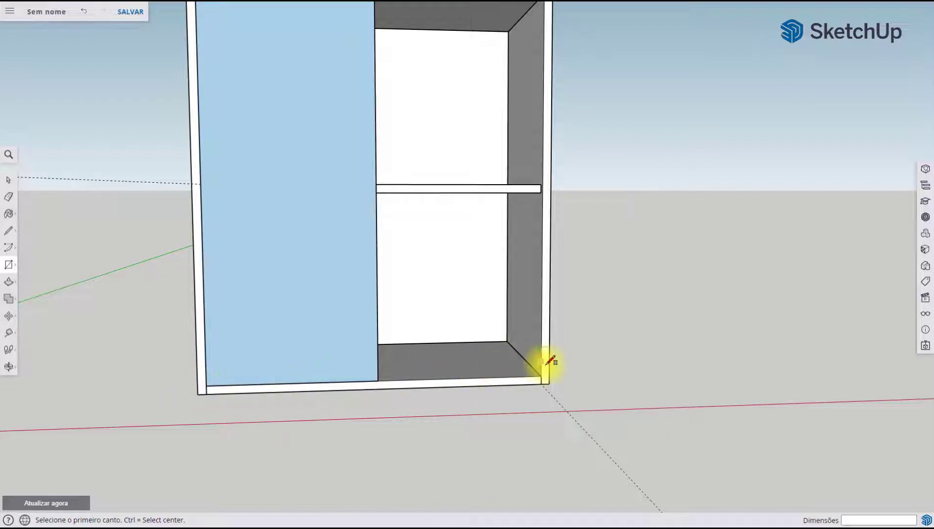
middle_click_drag(536, 390, 319, 403)
scroll(327, 408, "down", 4)
scroll(252, 215, "up", 4)
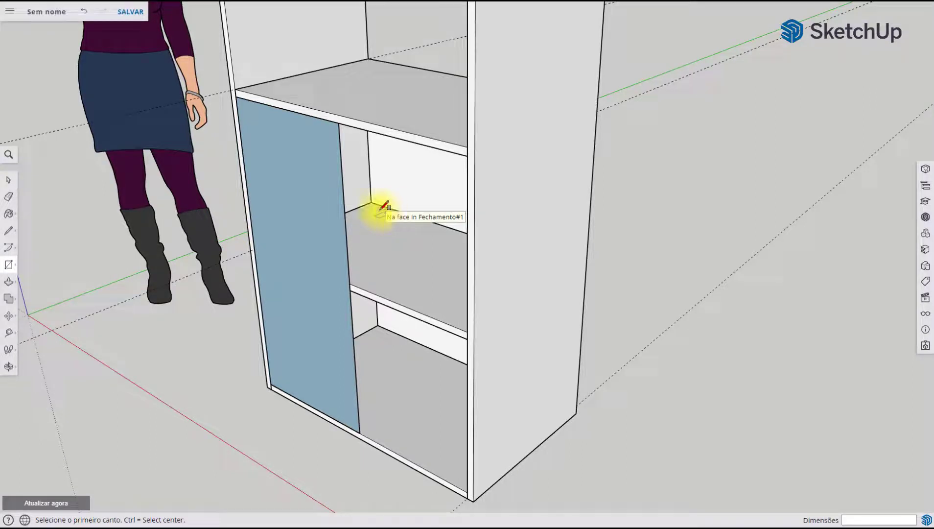
left_click(10, 284)
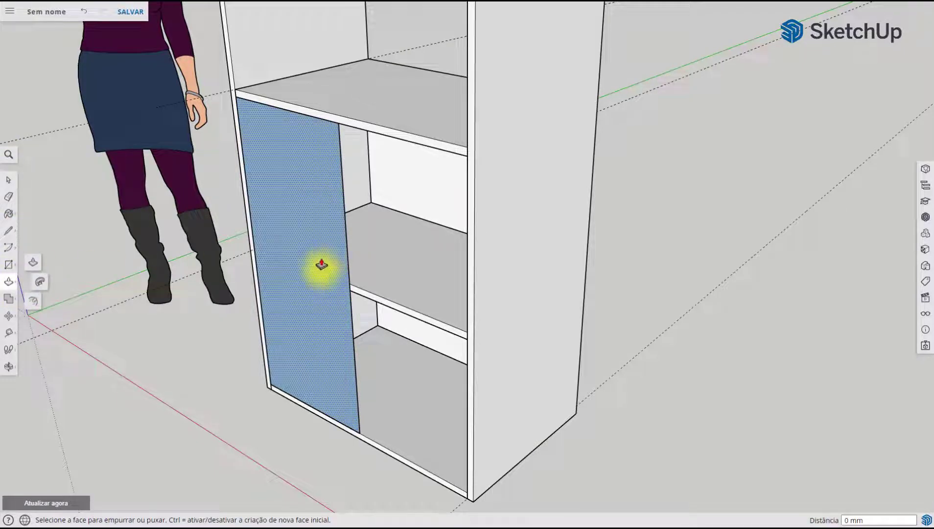
left_click(327, 257)
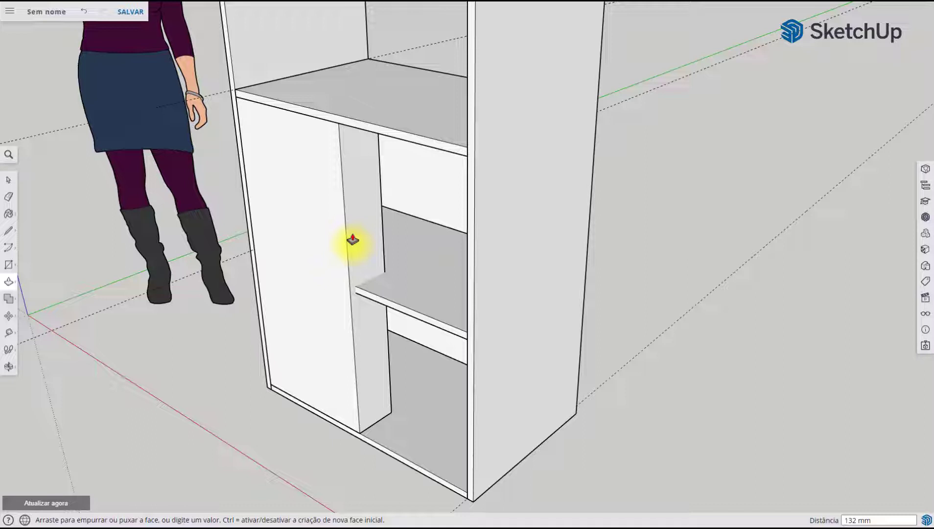
type("20")
key("Return")
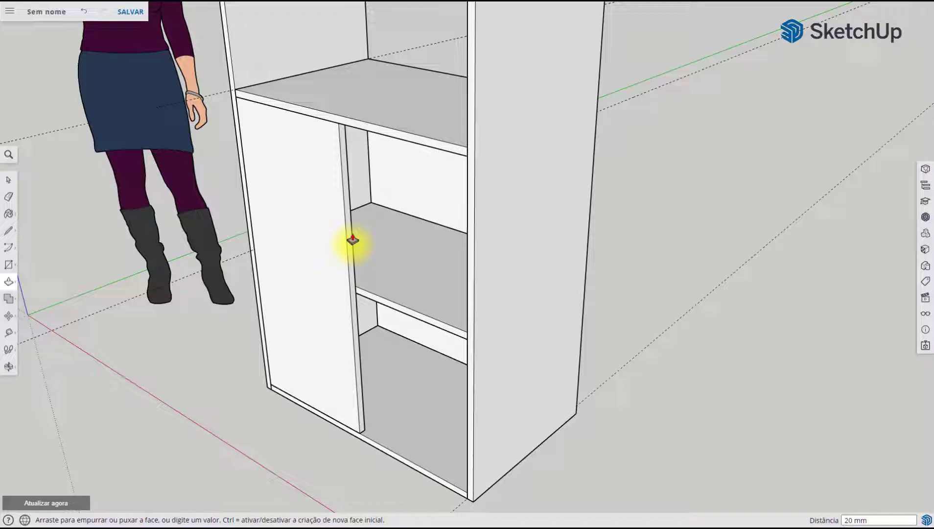
Select the complete door panel with all its faces and edges and make it a component named Porta
left_click(9, 180)
left_click(328, 176)
triple_click(328, 176)
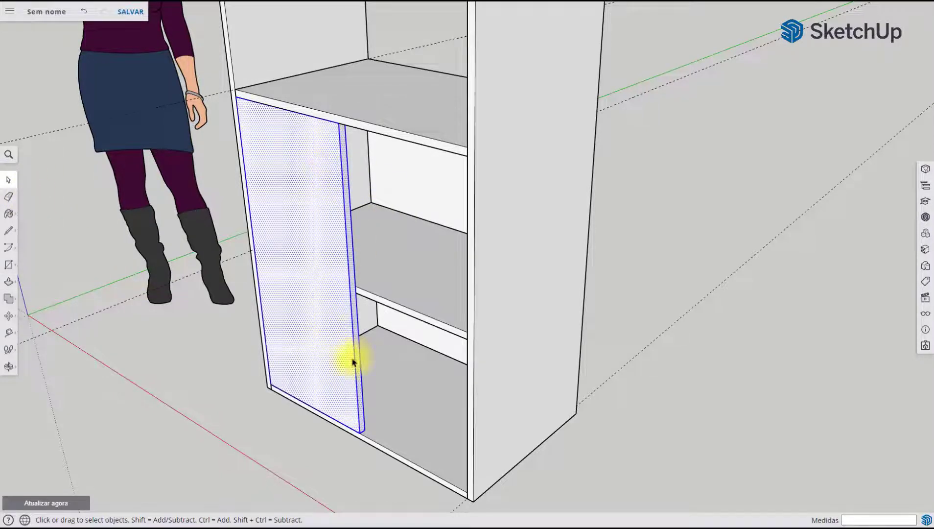
middle_click_drag(350, 359, 255, 359)
scroll(330, 336, "up", 5)
middle_click_drag(373, 328, 364, 250)
right_click(371, 225)
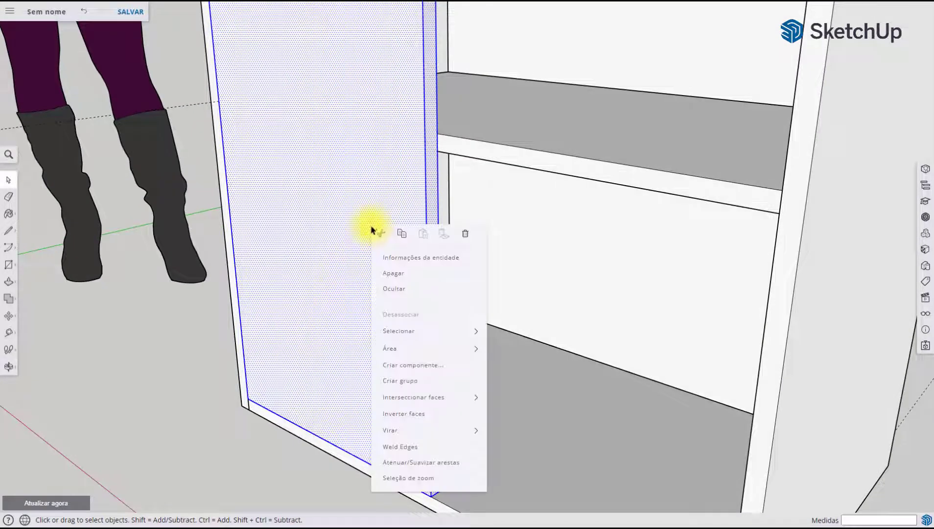
left_click(432, 365)
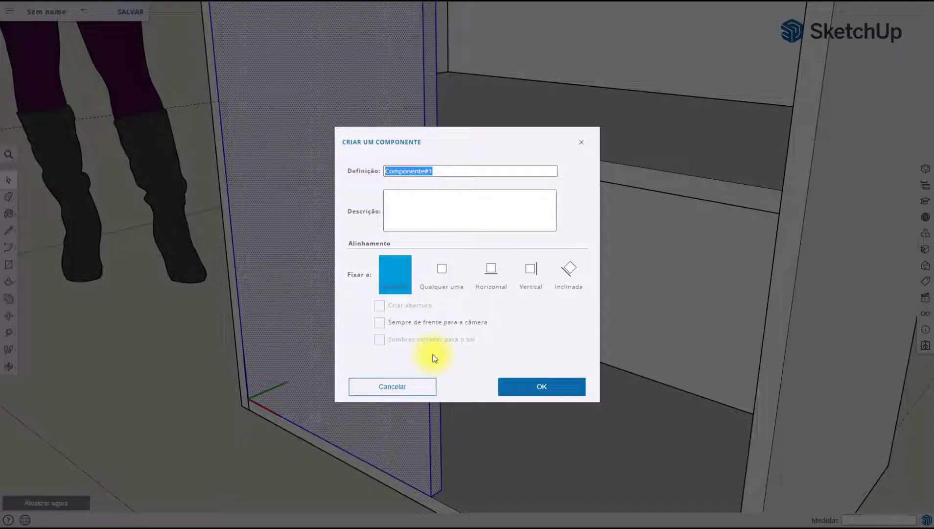
type("PORTA")
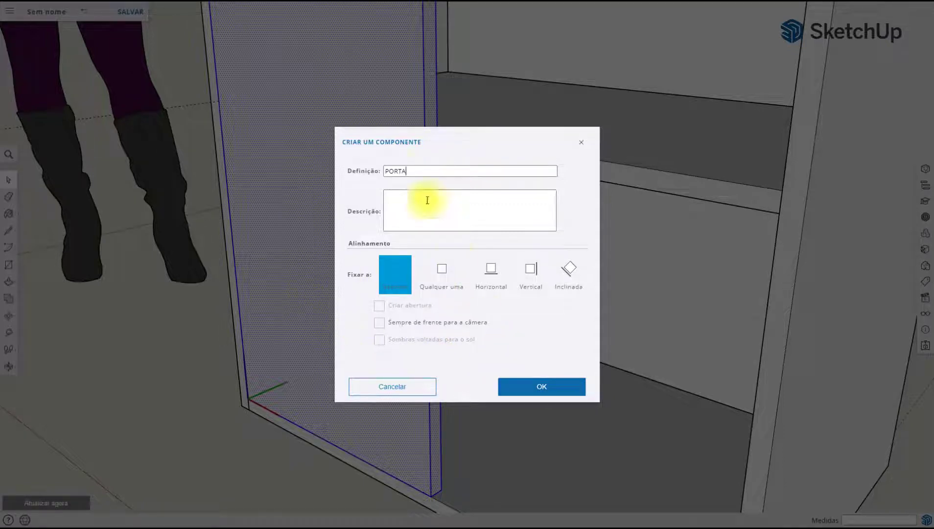
left_click_drag(392, 171, 420, 167)
type("Porta")
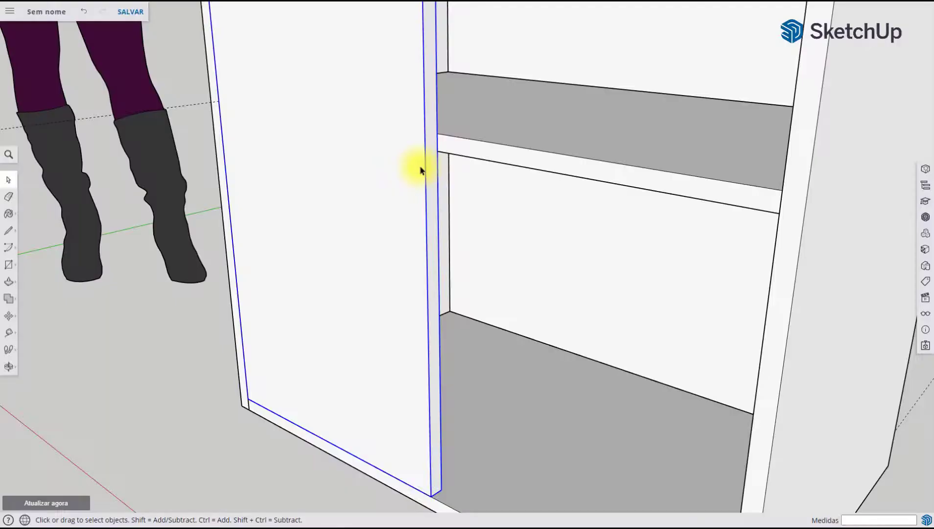
scroll(476, 286, "down", 3)
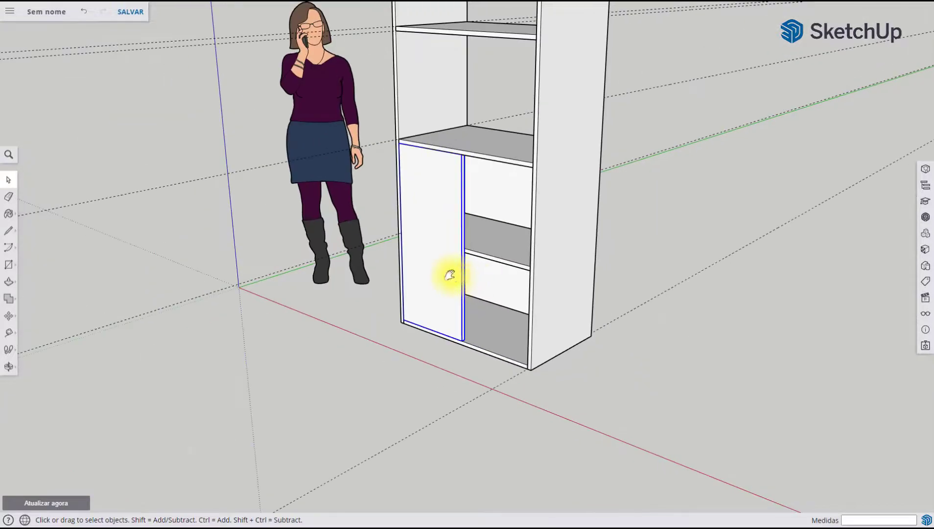
scroll(450, 275, "up", 6)
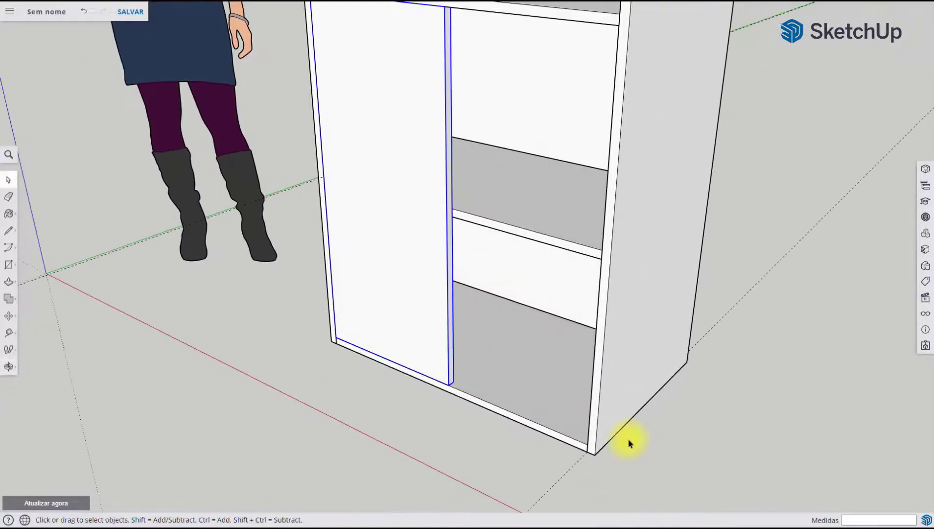
scroll(490, 386, "down", 4)
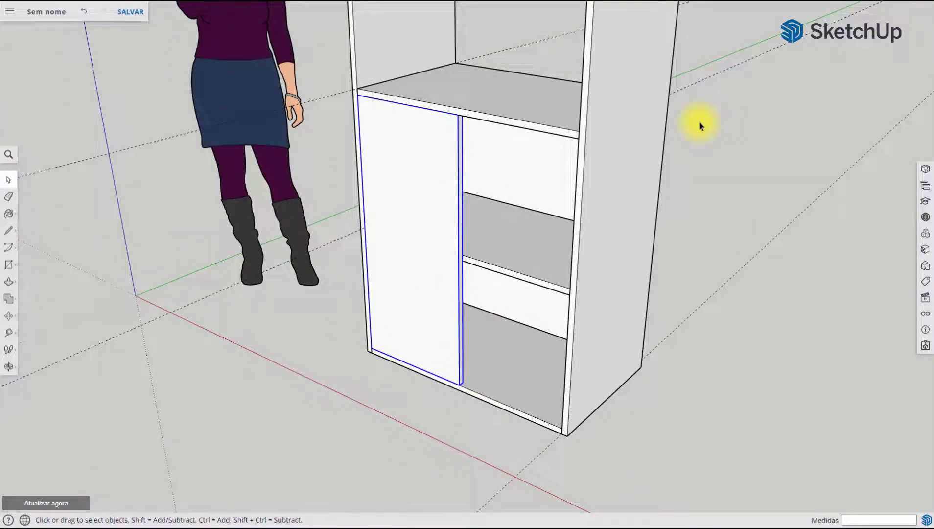
Copy the Porta component 400 mm along the cabinet front from its lower inner corner to fill the other half of the opening
scroll(417, 350, "up", 1)
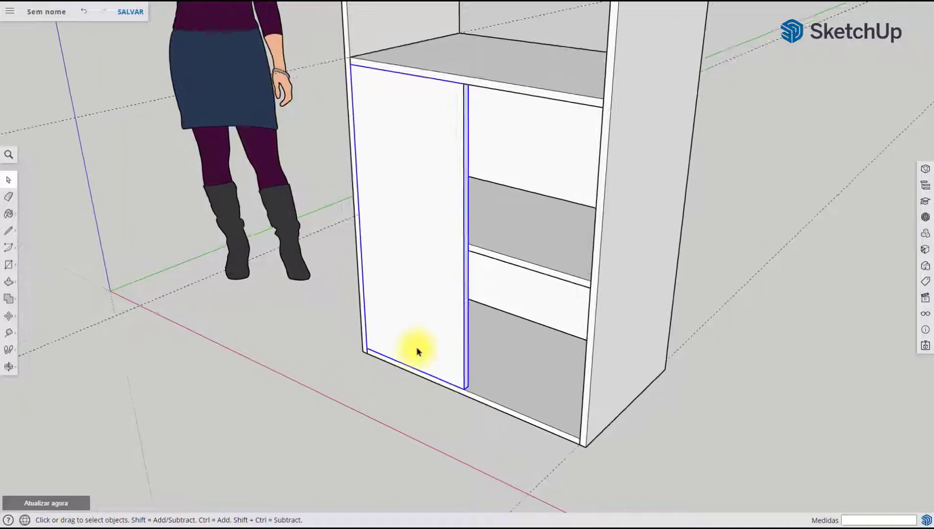
scroll(417, 349, "up", 2)
scroll(480, 345, "down", 2)
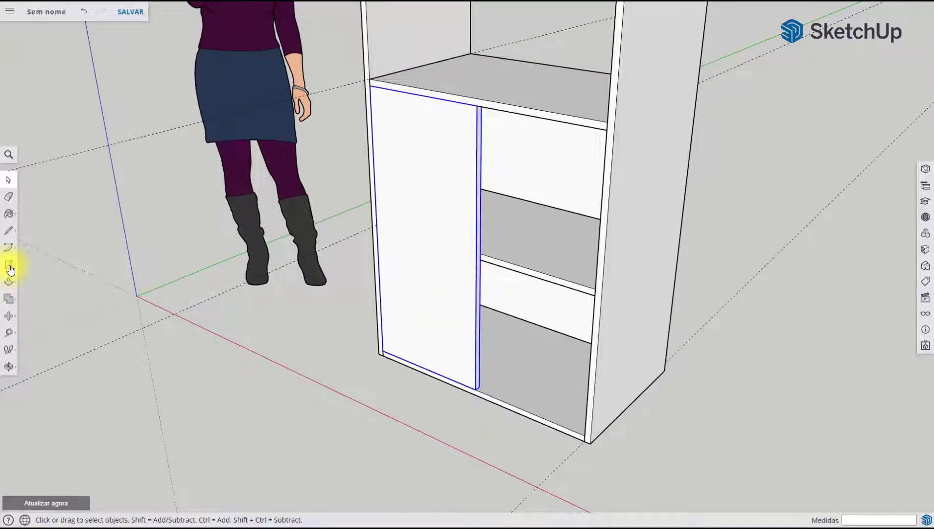
left_click(8, 316)
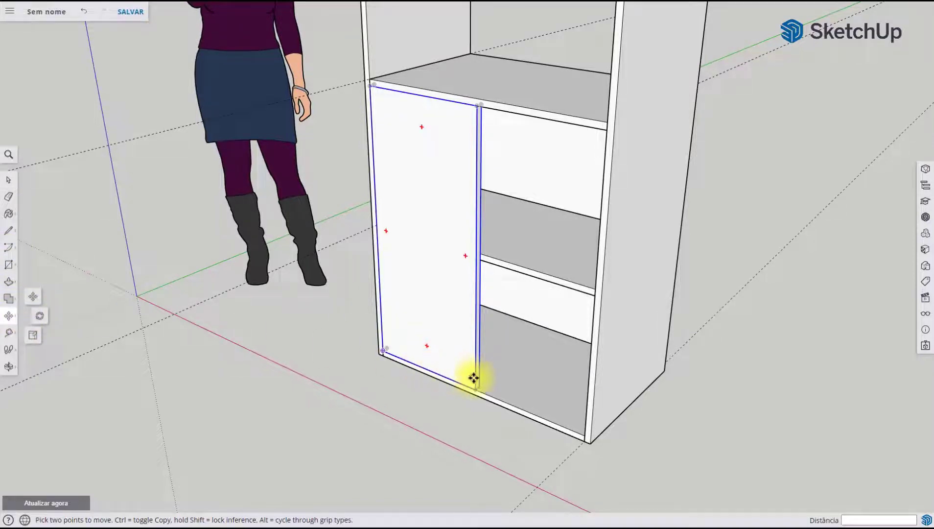
scroll(474, 387, "up", 2)
scroll(474, 388, "down", 2)
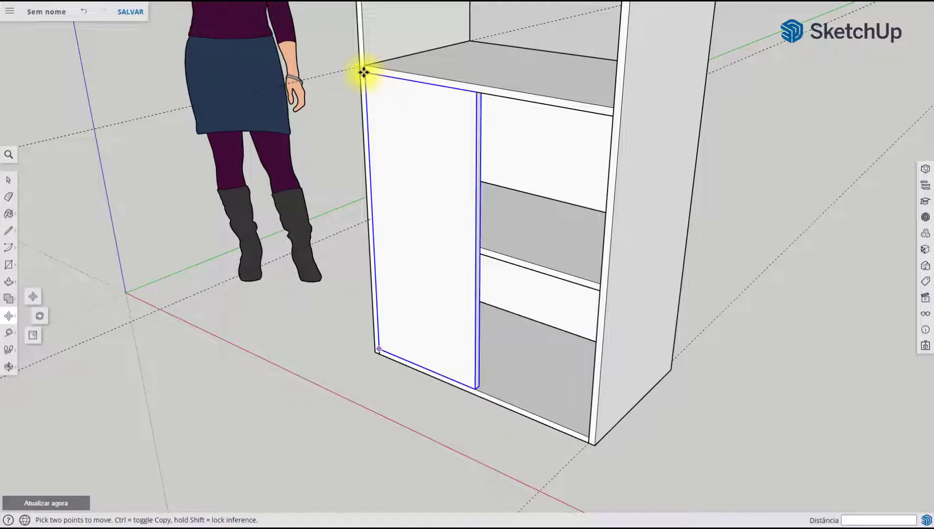
left_click(475, 391)
key("ctrl")
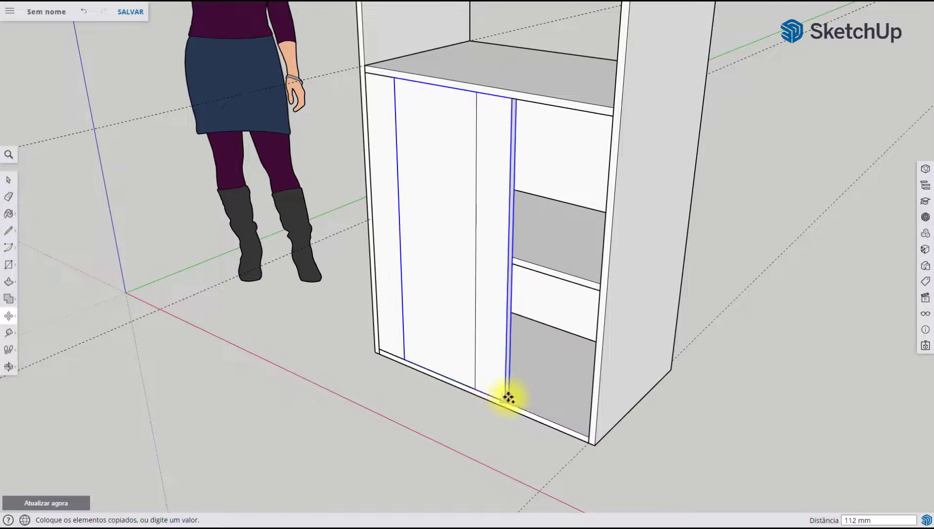
left_click(589, 435)
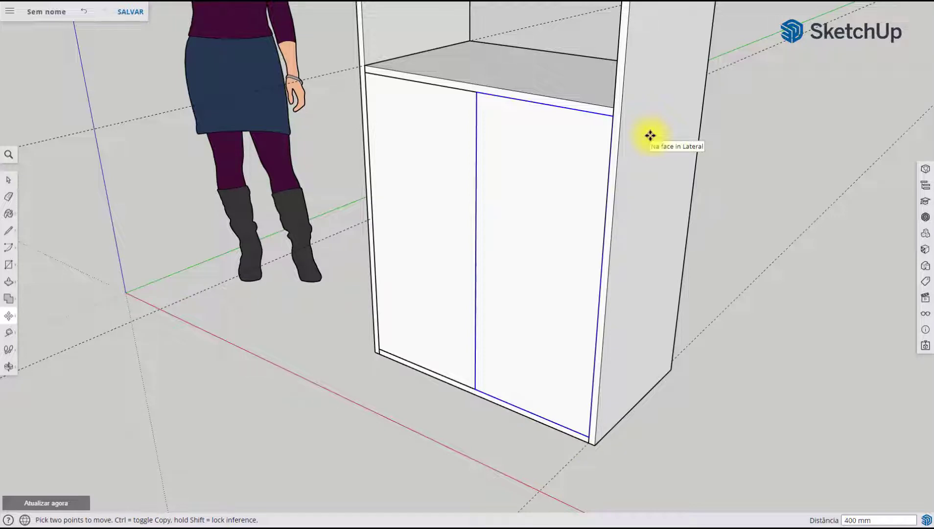
scroll(574, 171, "down", 6)
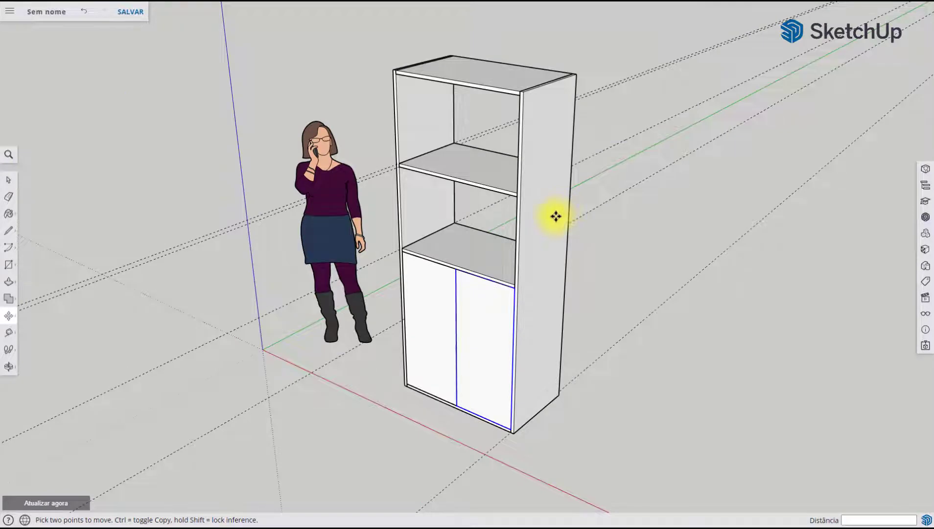
middle_click_drag(555, 215, 590, 188)
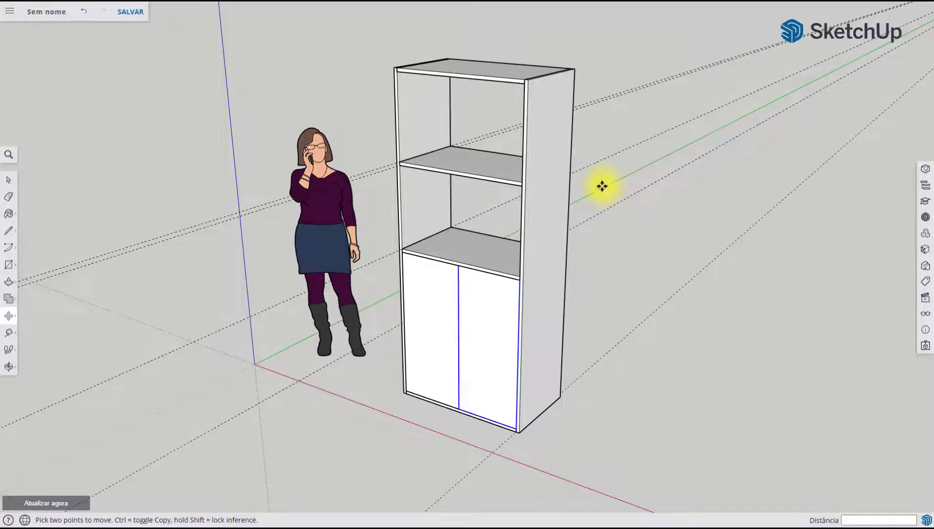
key("space")
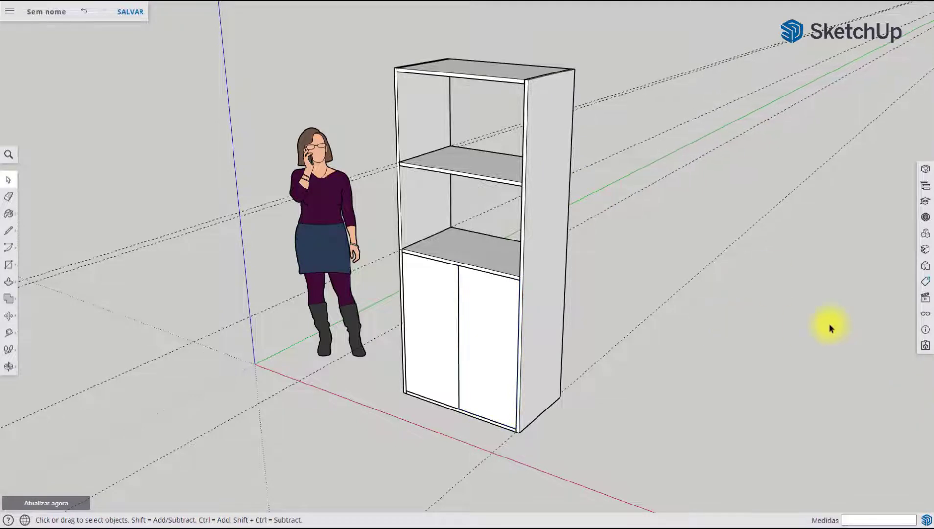
Add a new tag named Estrutura
left_click(927, 283)
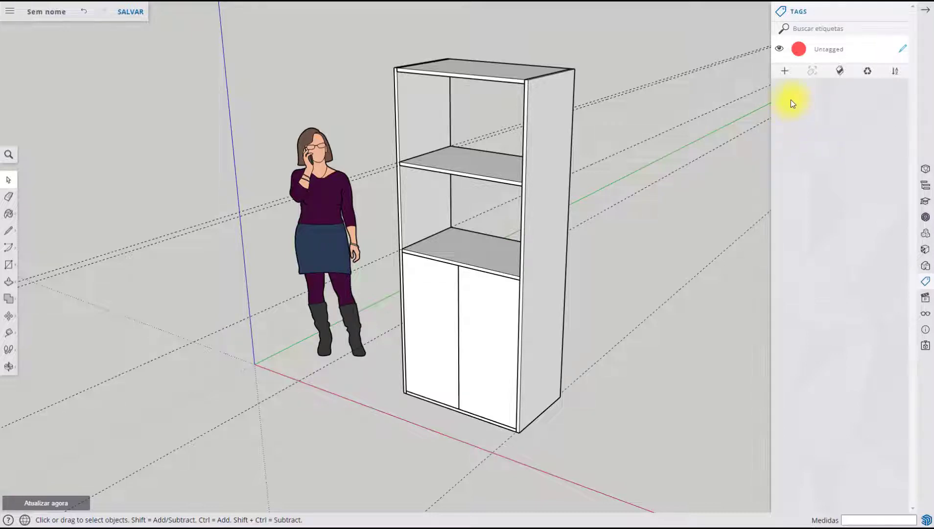
left_click(785, 71)
double_click(823, 78)
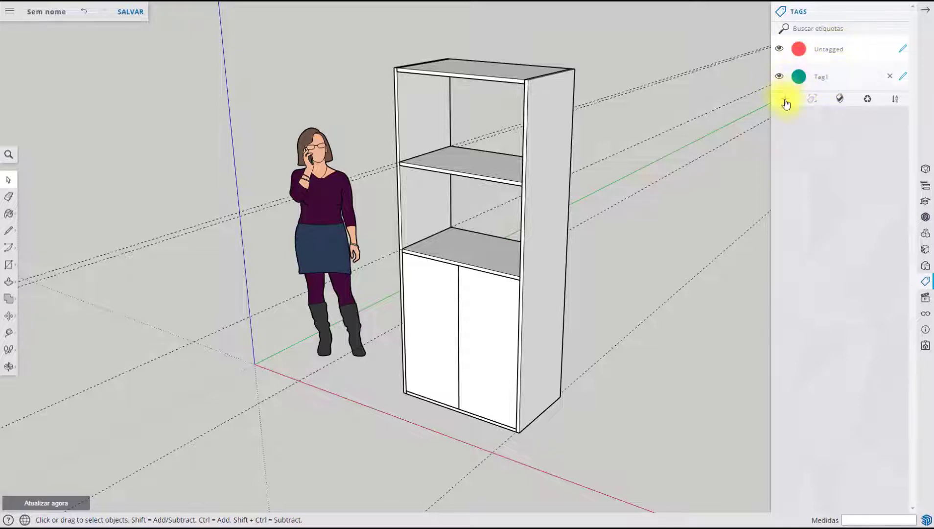
double_click(825, 80)
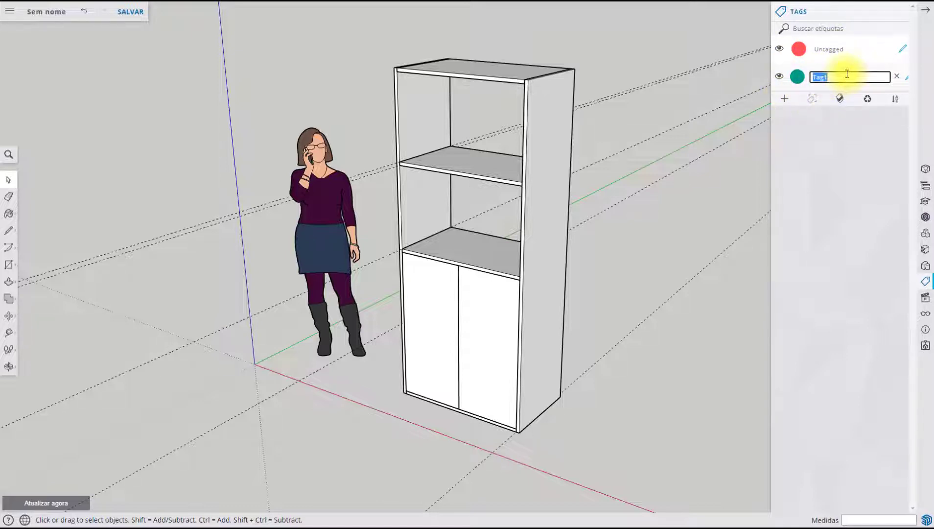
type("Estrutura")
key("Return")
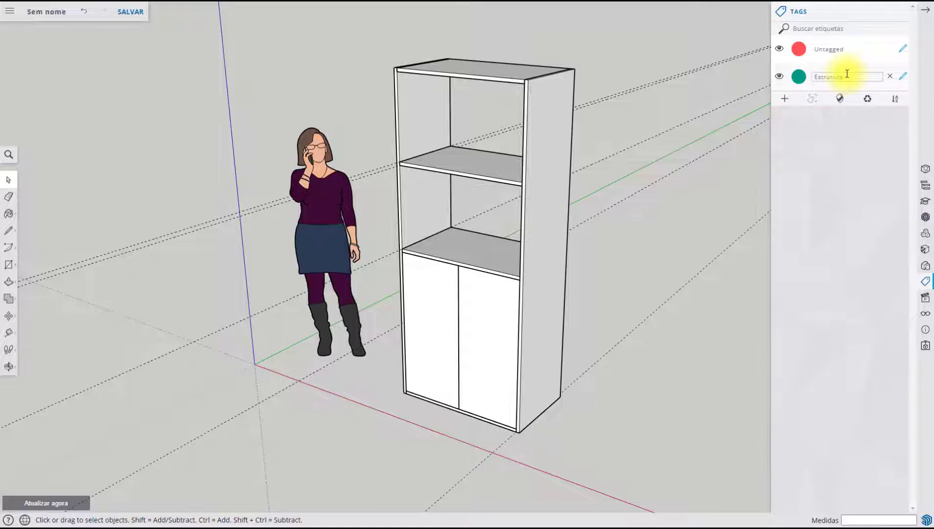
Add two more tags named Prateleira and Prateleira Interna
left_click(784, 99)
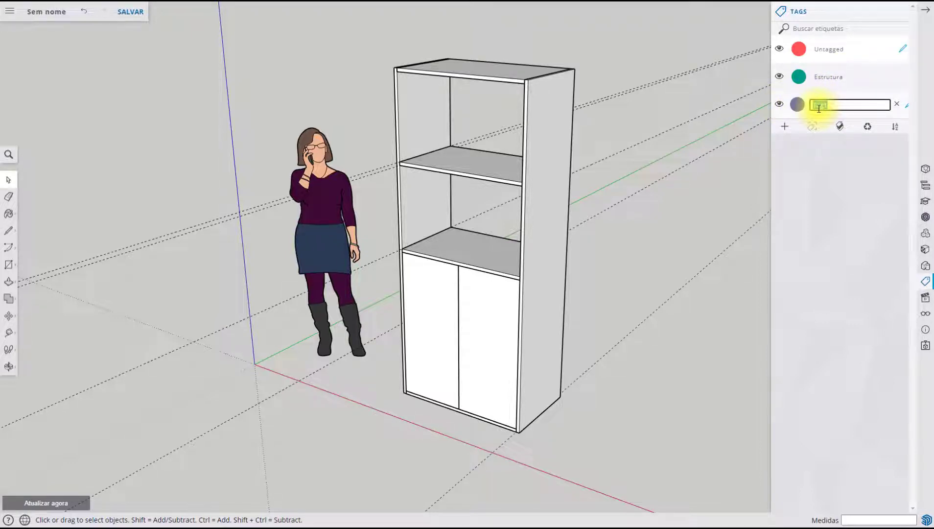
type("Prateleira")
key("Return")
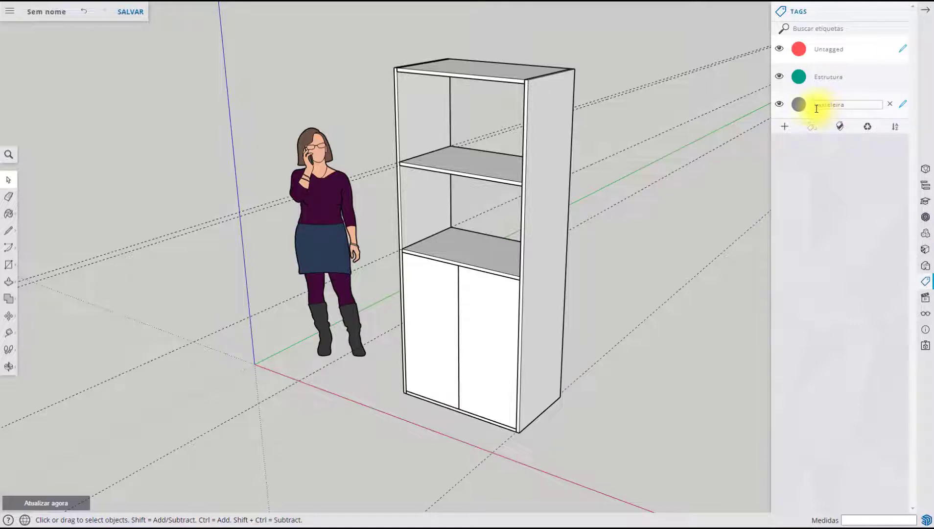
left_click(784, 127)
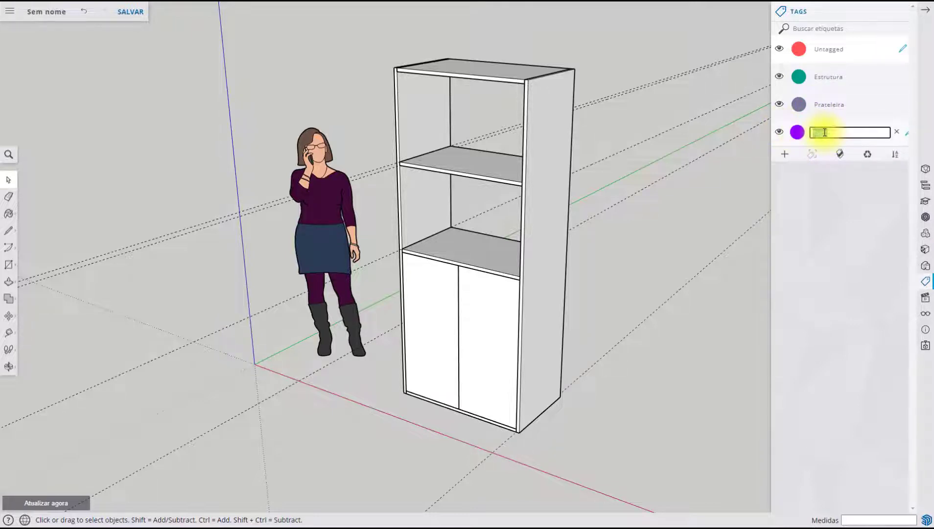
type("Prateleira Interna")
key("Return")
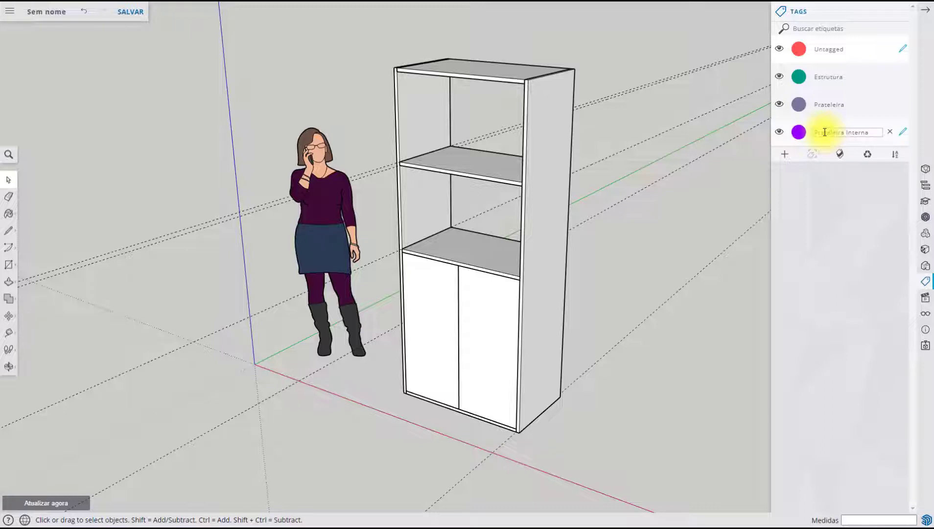
Add another tag named Porta
left_click(785, 154)
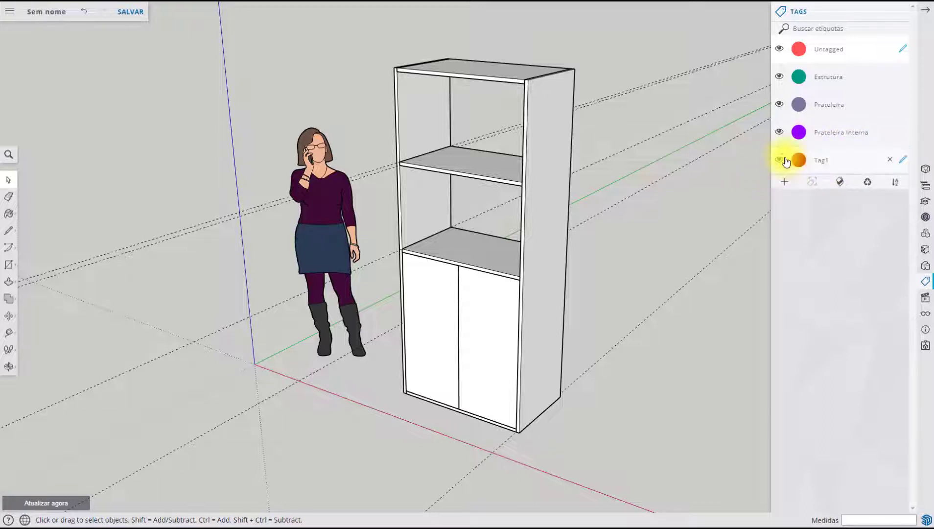
key("r")
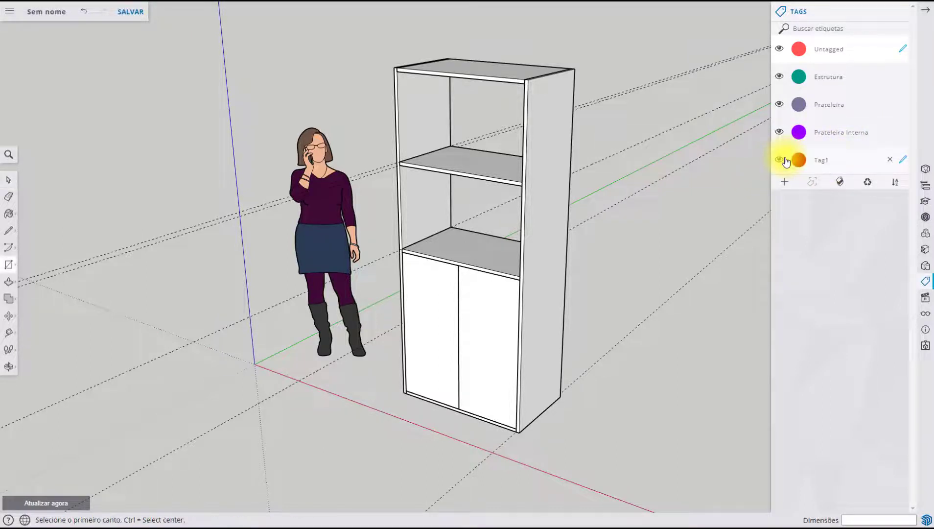
double_click(828, 160)
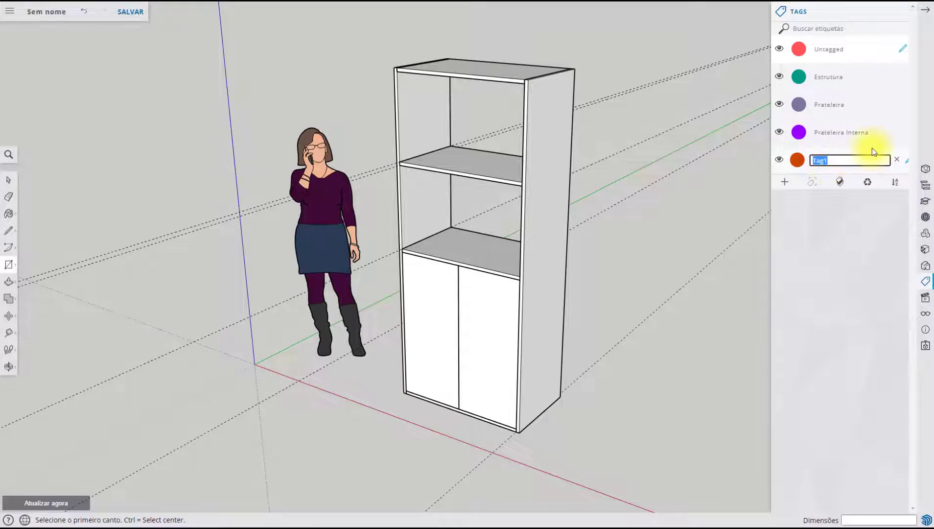
type("Porta")
key("Return")
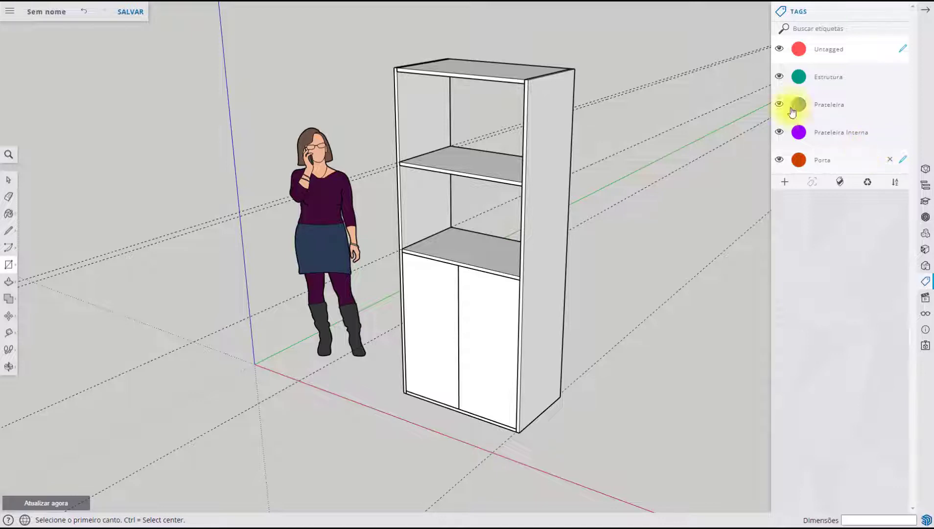
key("space")
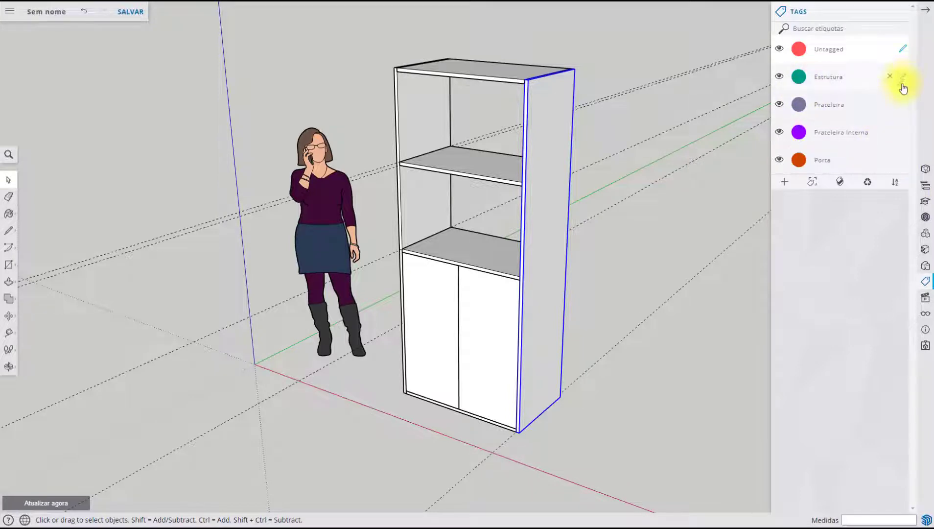
Make Estrutura the current tag and apply it to both side panels, the top panel and the bottom panel together
mouse_move(904, 83)
left_click(904, 79)
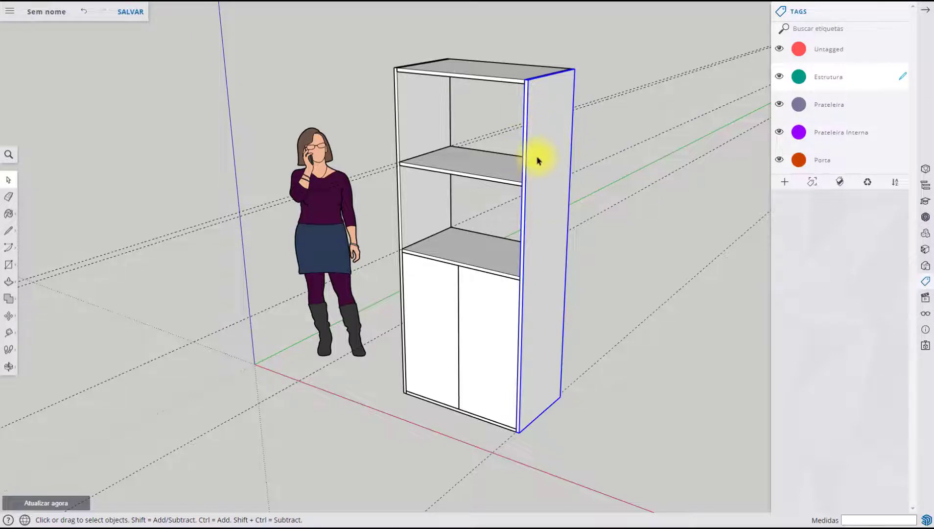
left_click(419, 104)
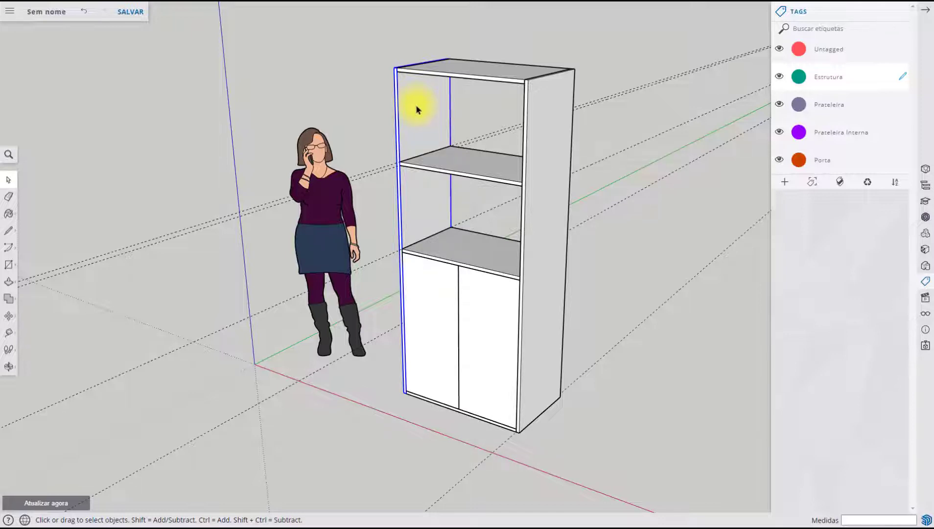
left_click(547, 107, "shift")
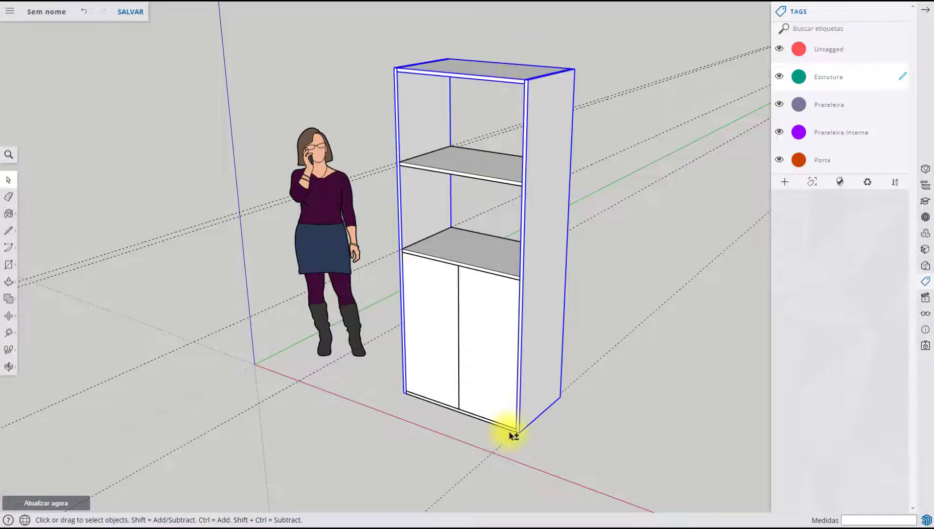
middle_click_drag(511, 434, 551, 140)
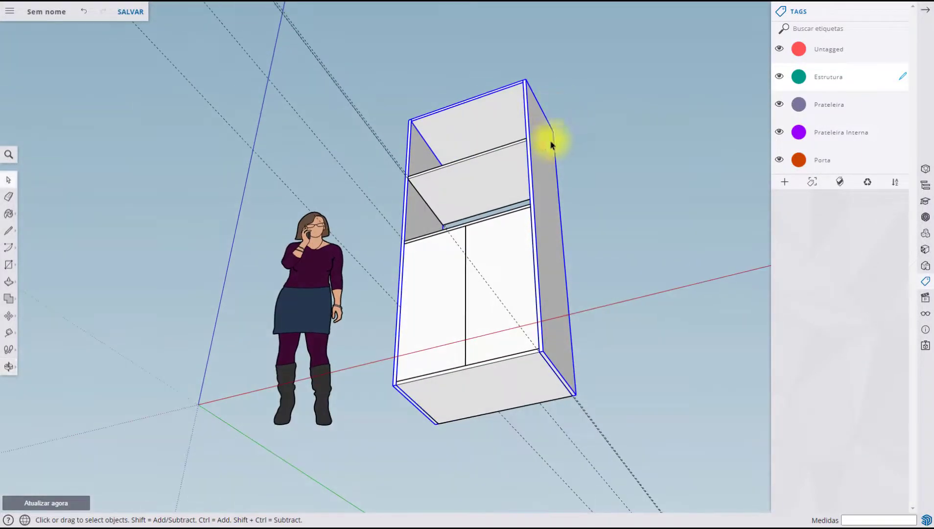
left_click(532, 377, "shift")
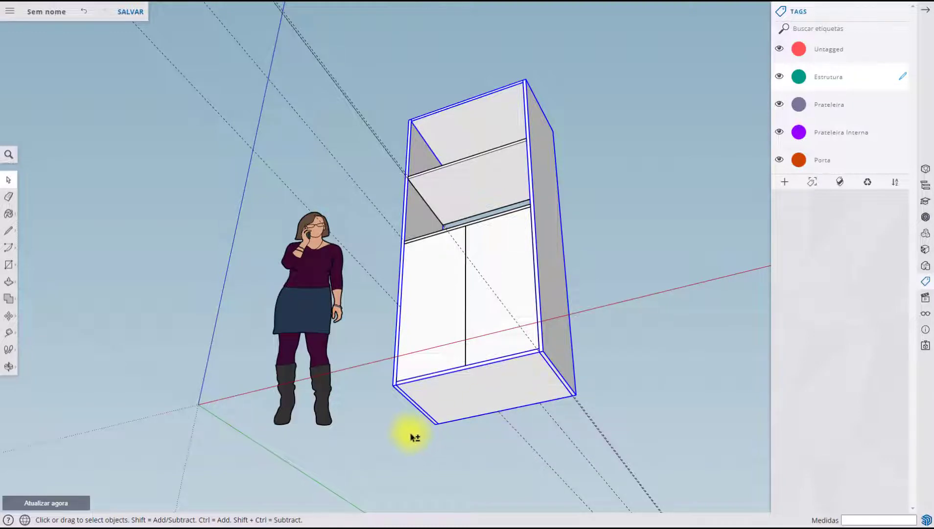
middle_click_drag(602, 189, 565, 467)
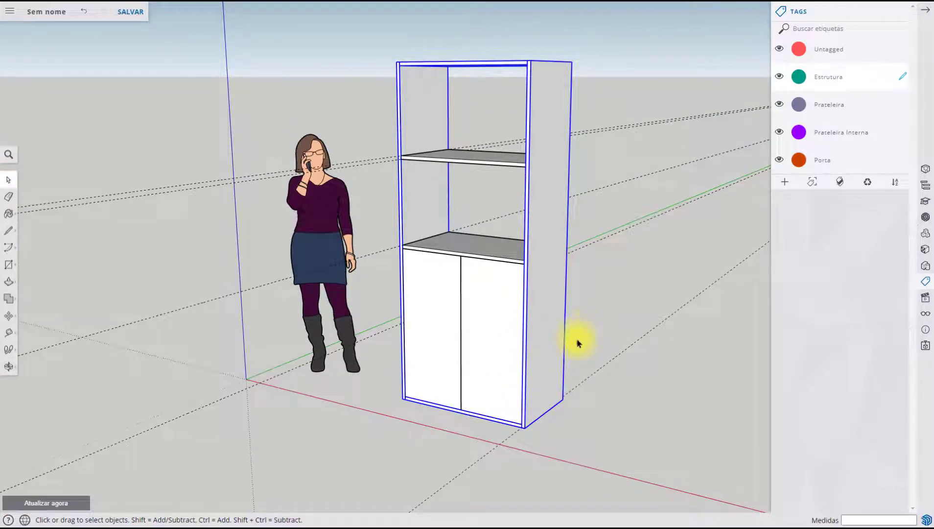
left_click(814, 188)
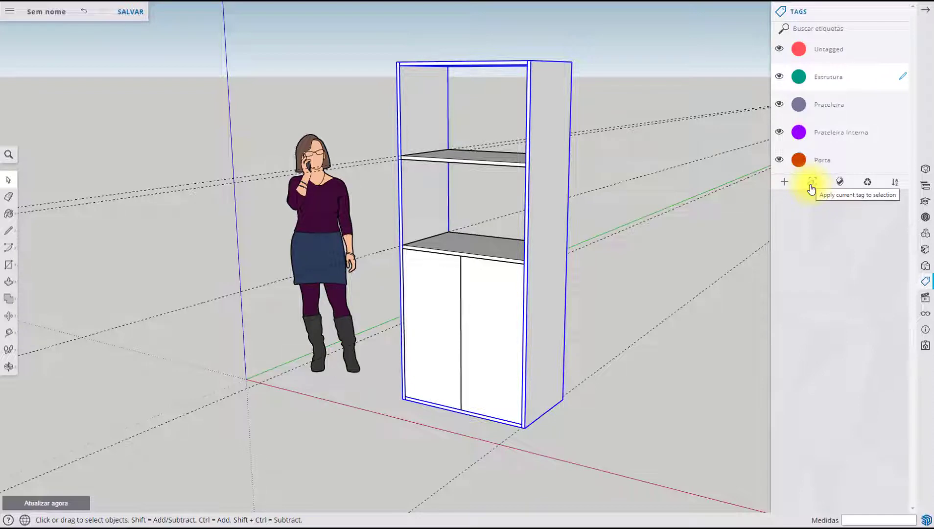
left_click(812, 189)
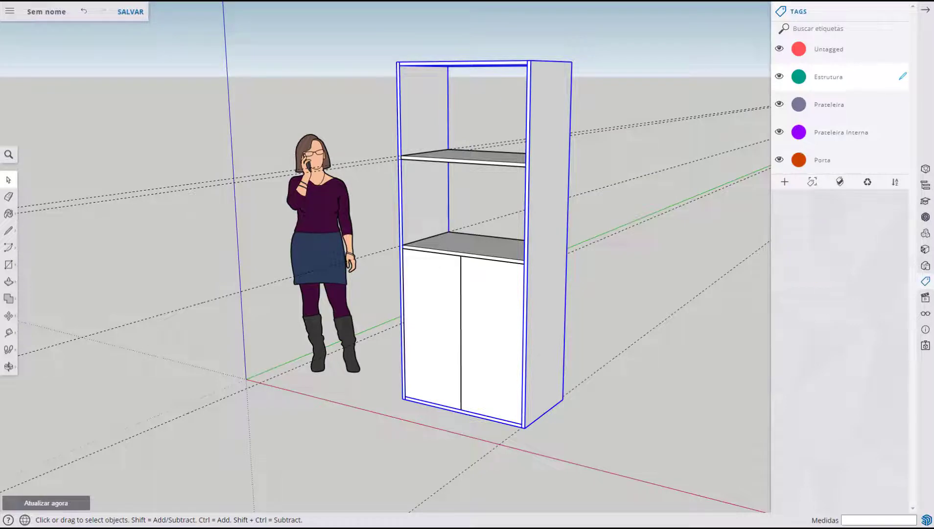
left_click(884, 244)
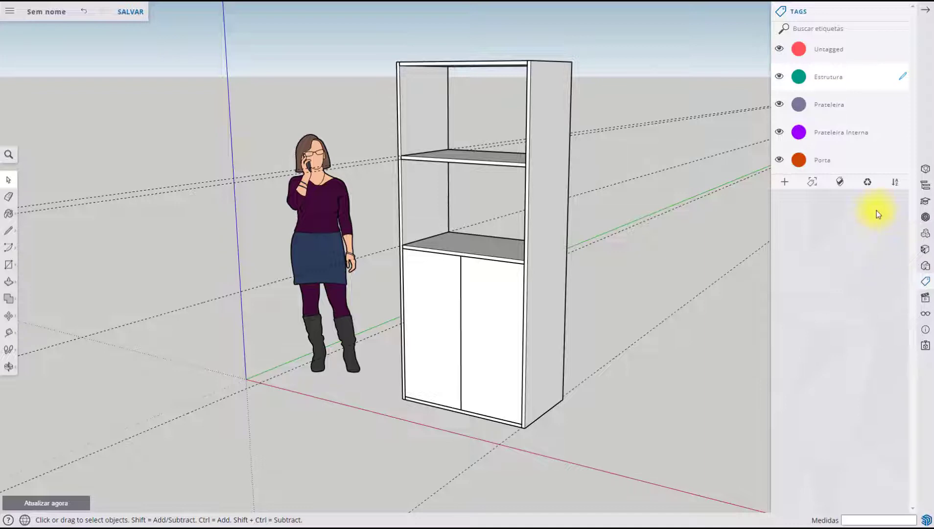
Make Prateleira the current tag, and check the Estrutura assignment by hiding that tag and showing it again
left_click(904, 103)
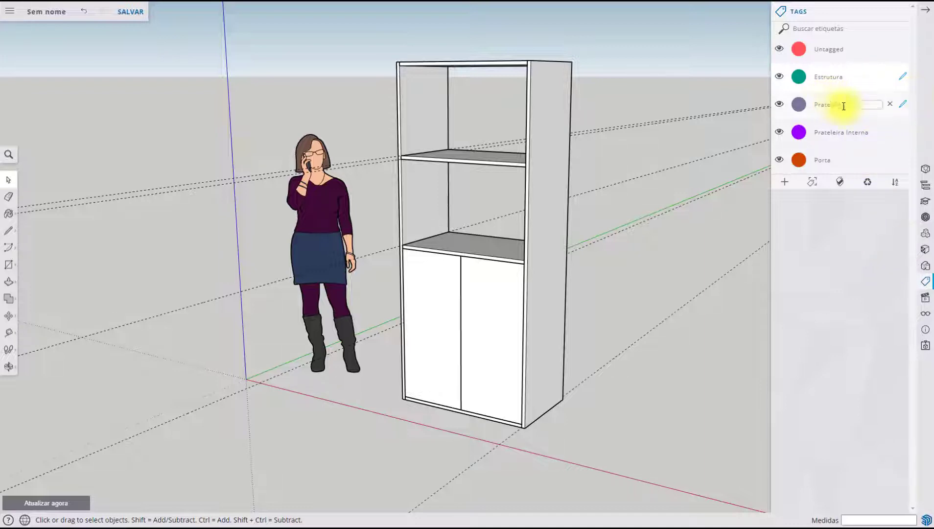
left_click(904, 105)
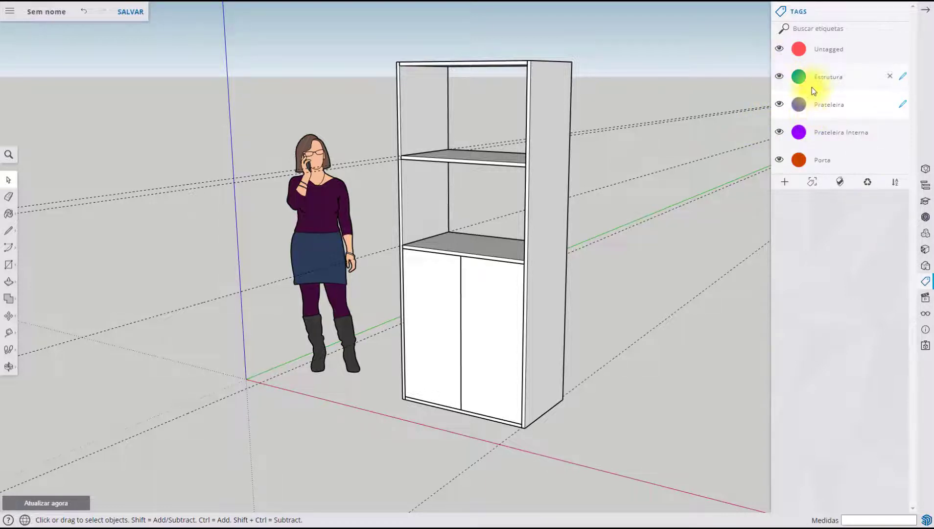
left_click(780, 78)
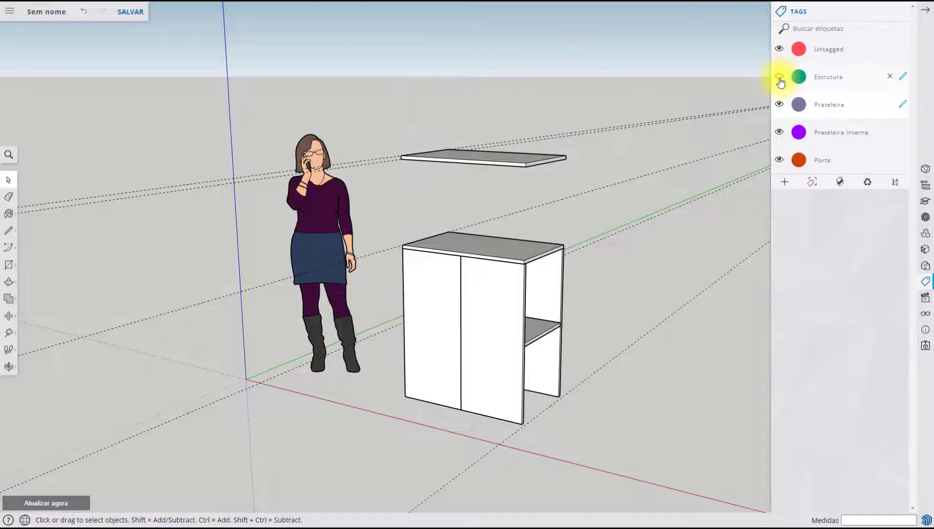
middle_click_drag(428, 221, 475, 175)
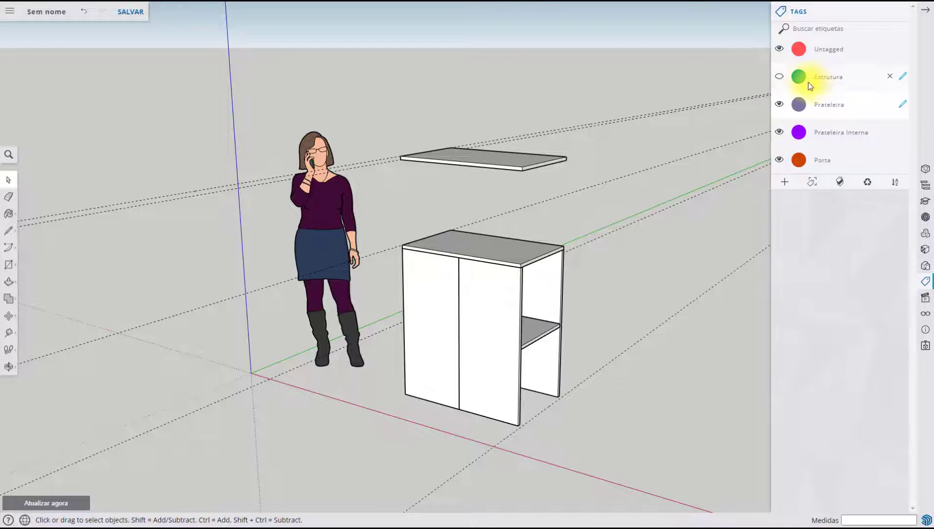
left_click(780, 79)
left_click(780, 78)
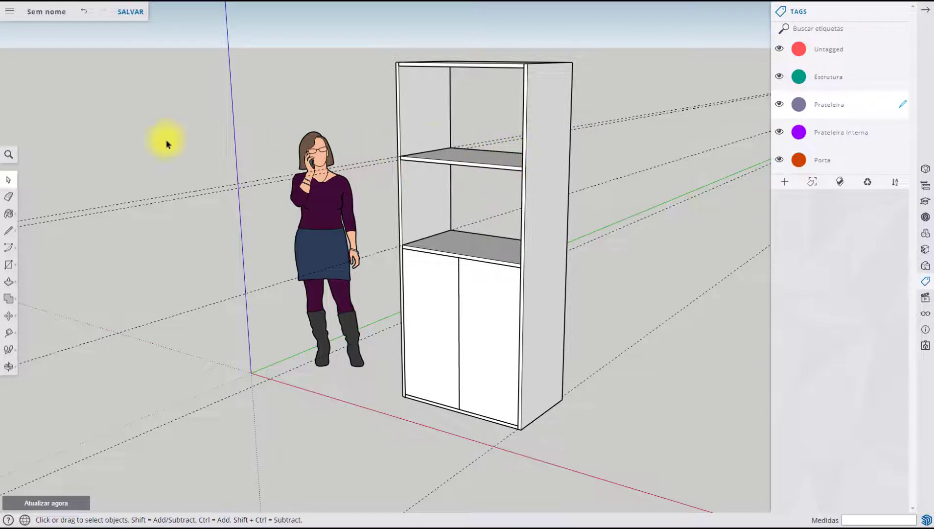
Apply the Prateleira tag to the upper shelf and the Estrutura tag to the shelf directly above the doors
left_click(482, 166)
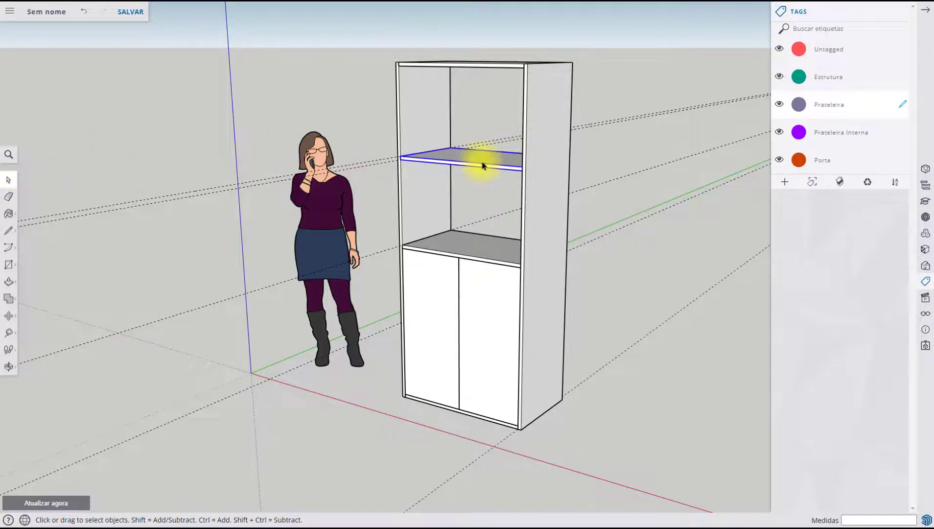
left_click(812, 184)
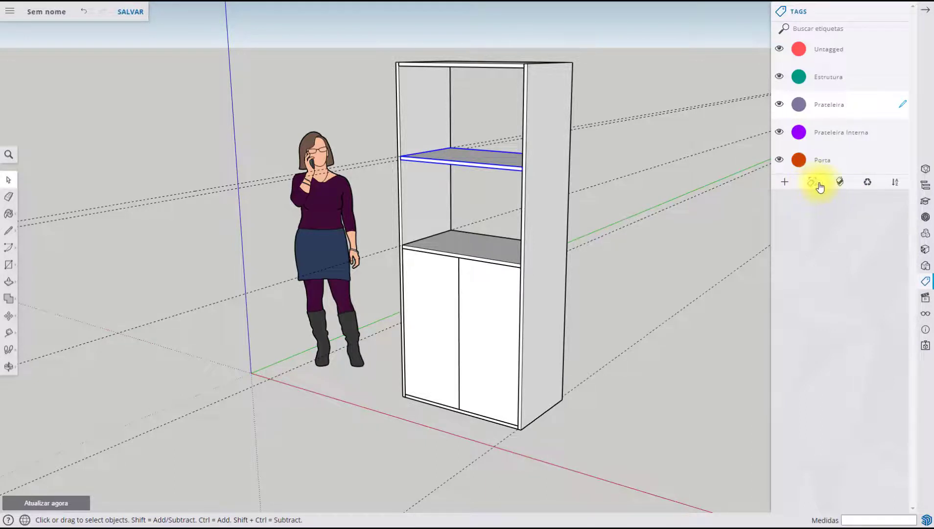
left_click(498, 254)
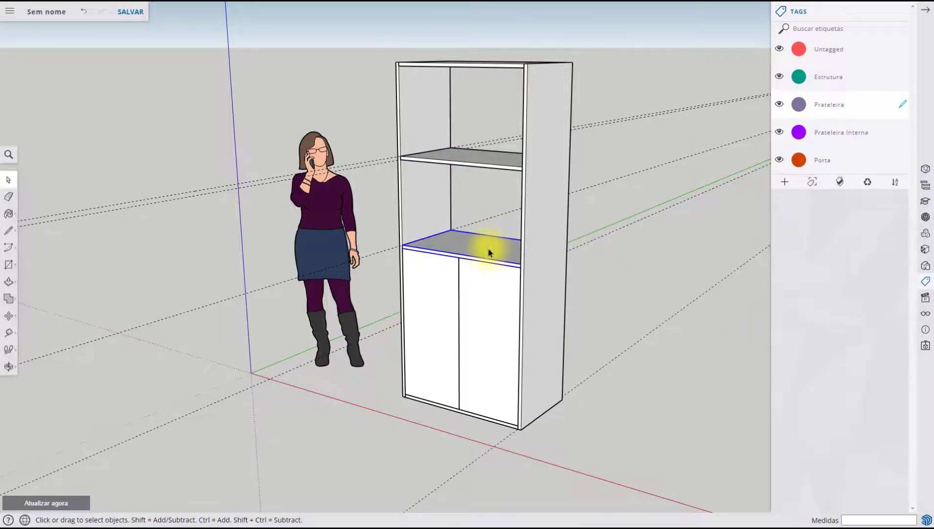
left_click(903, 78)
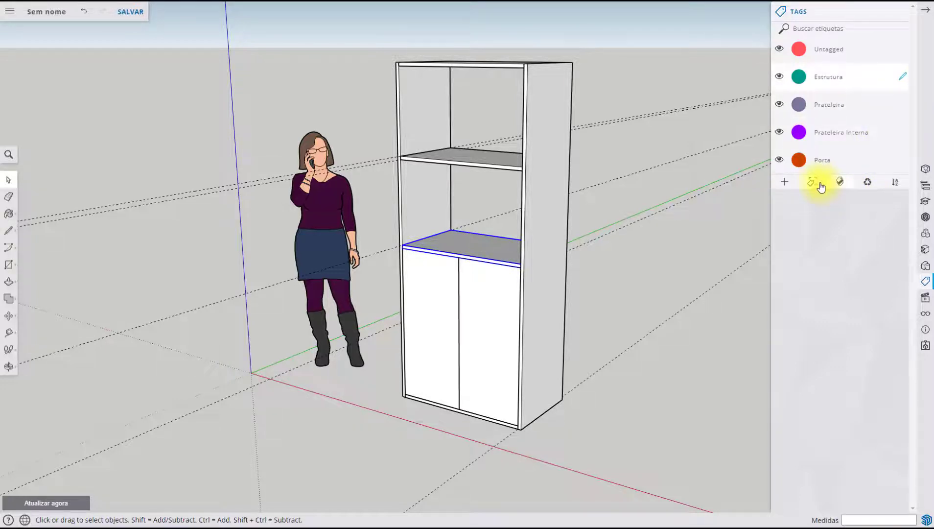
Make Porta the current tag and apply it to both cabinet doors
scroll(417, 292, "up", 2)
left_click(417, 292)
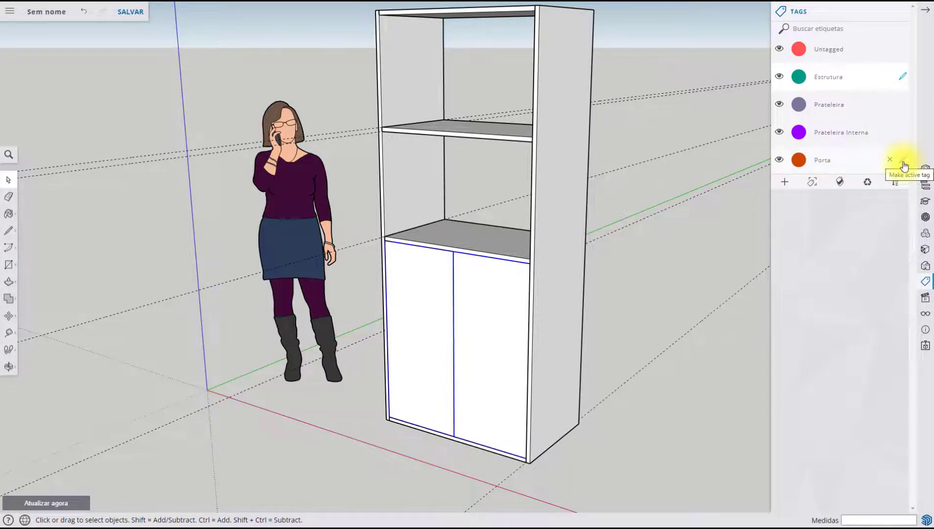
left_click(903, 161)
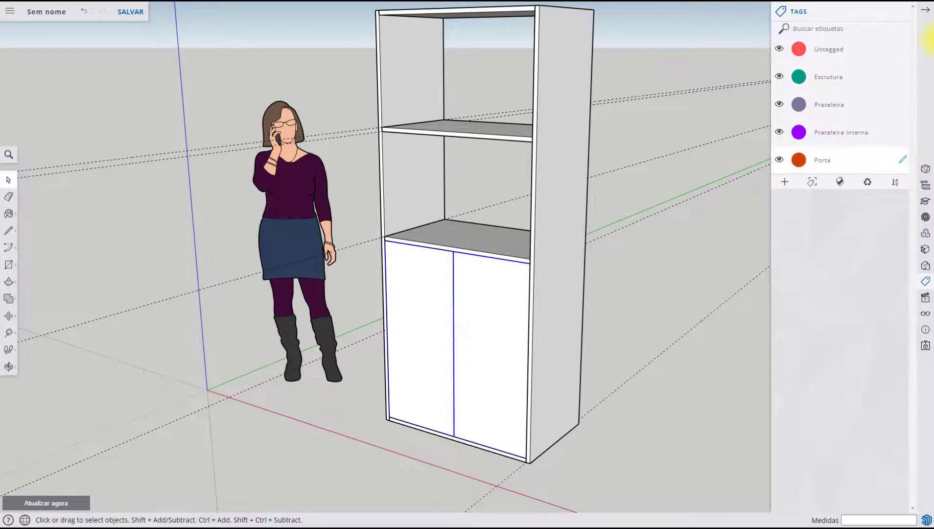
left_click(813, 185)
Make Estrutura the current tag and apply it to the back panel behind the doors
middle_click_drag(622, 221, 505, 290)
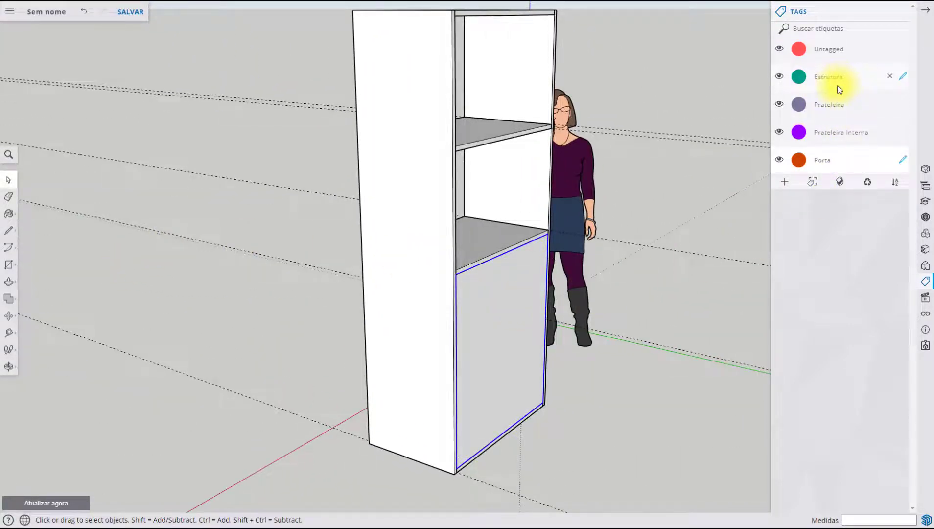
left_click(904, 79)
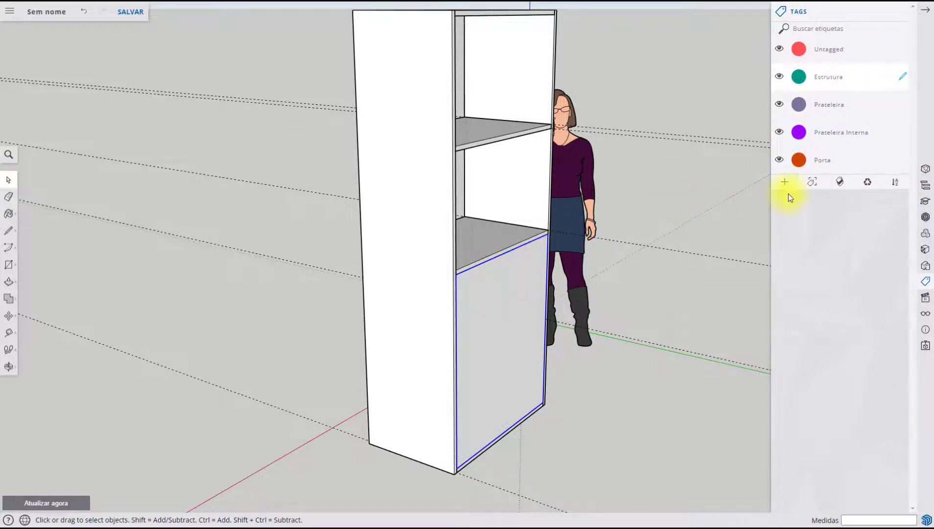
left_click(813, 186)
middle_click_drag(426, 217, 561, 216)
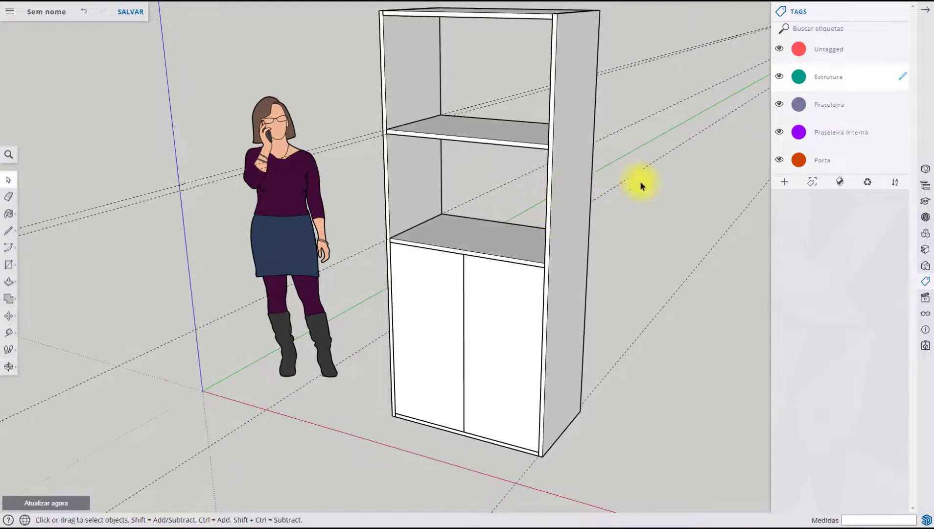
Hide the Porta tag, make Prateleira Interna the current tag and apply it to the inner shelf behind the doors
scroll(625, 190, "down", 2)
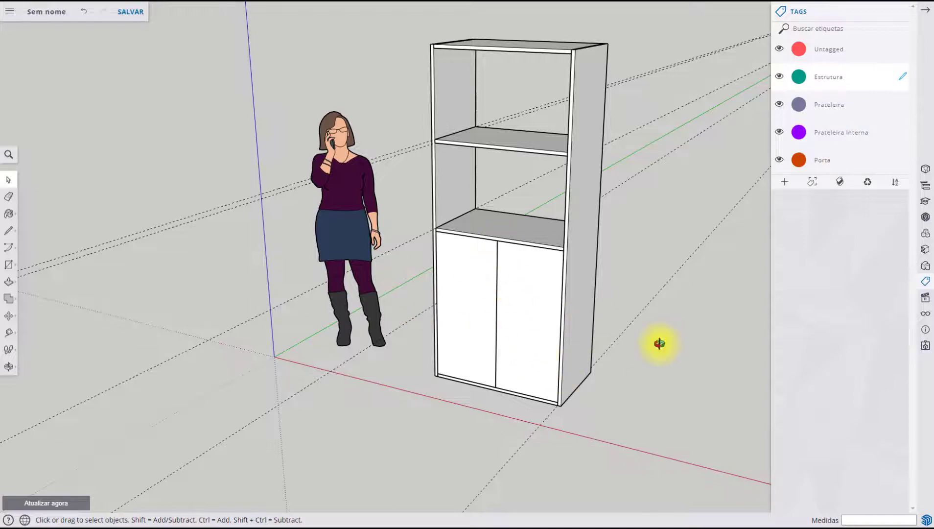
middle_click_drag(659, 344, 543, 361)
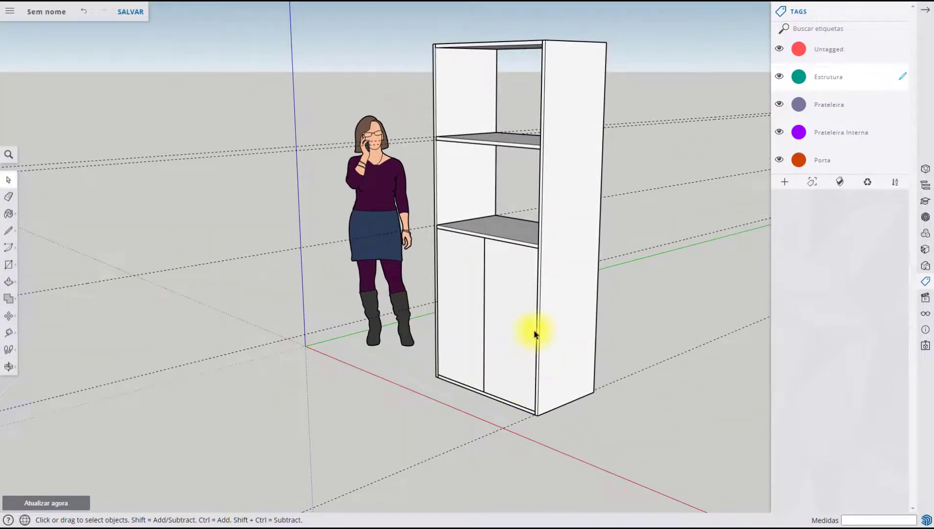
middle_click_drag(686, 317, 717, 267)
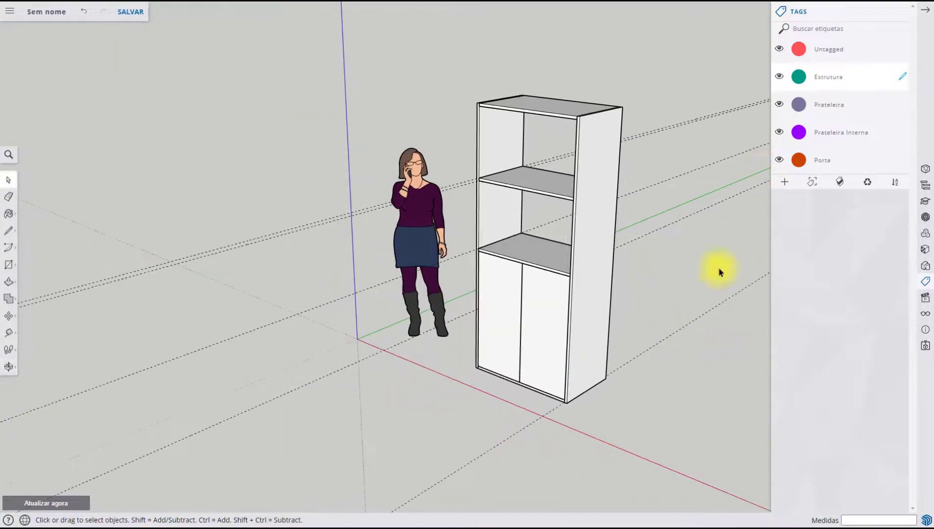
left_click(779, 160)
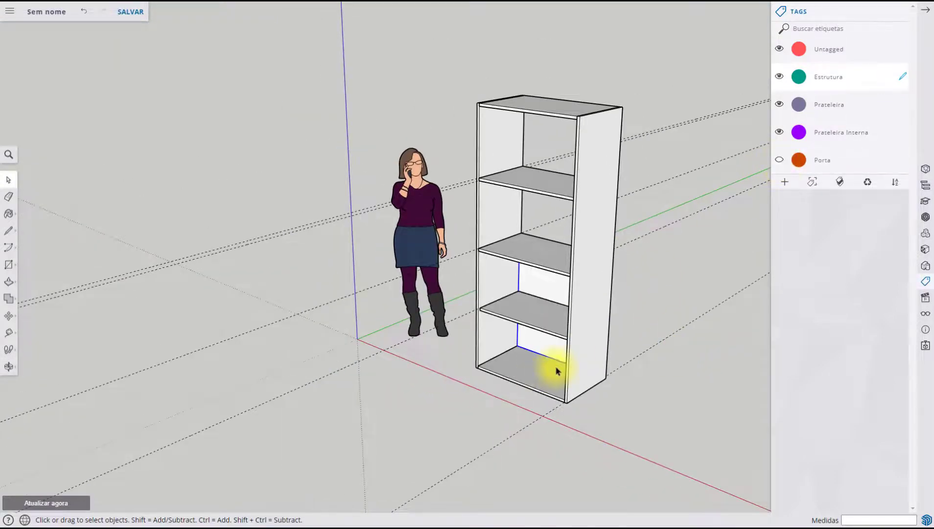
middle_click_drag(557, 371, 597, 313)
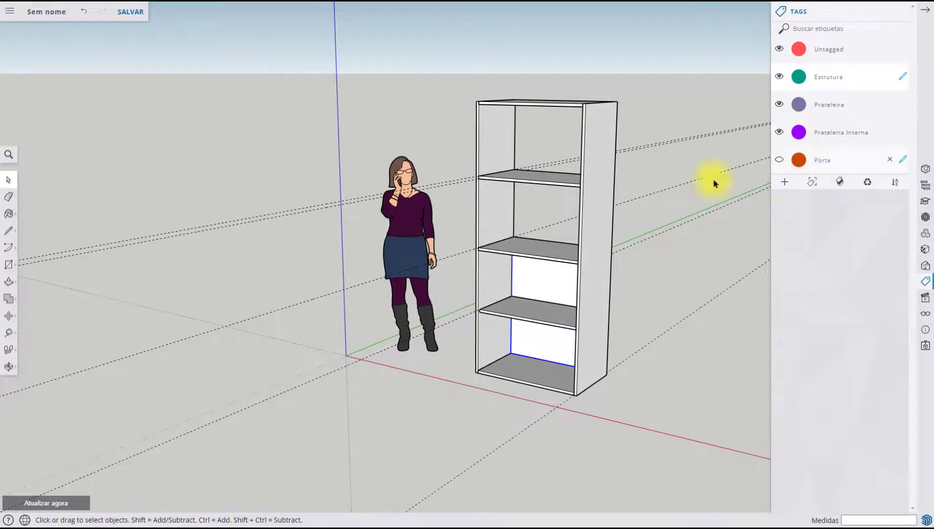
scroll(574, 304, "up", 2)
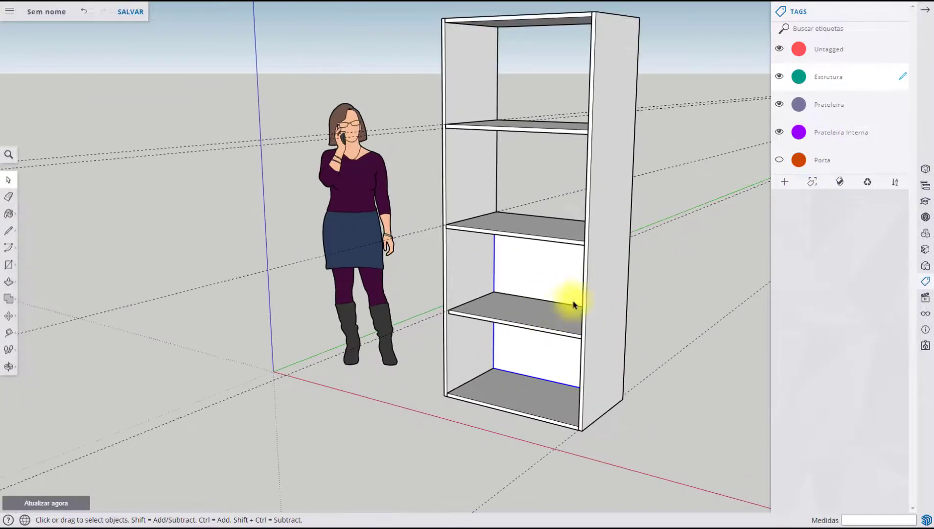
scroll(573, 333, "up", 3)
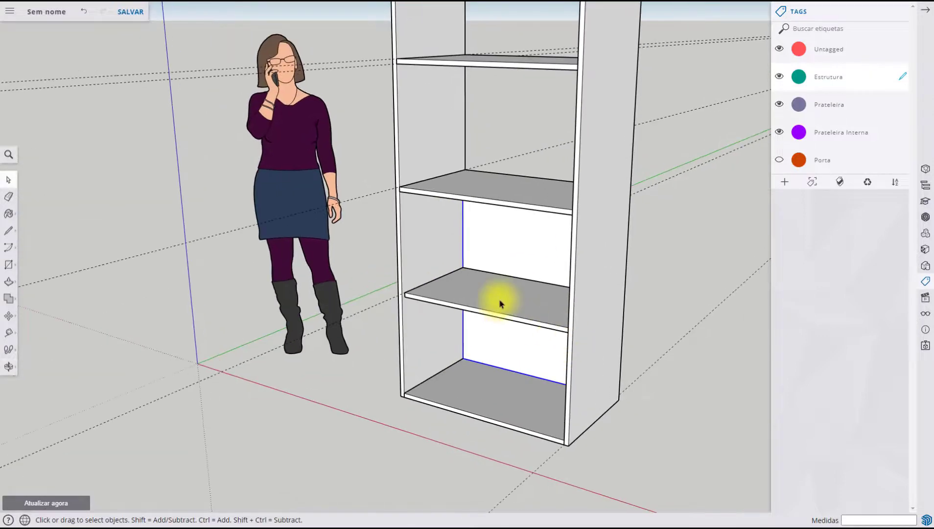
left_click(500, 304)
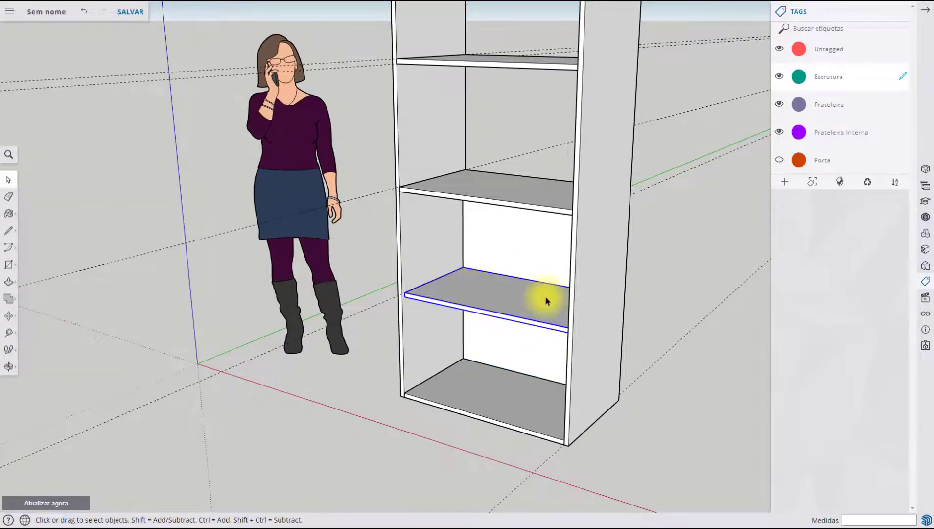
mouse_move(908, 139)
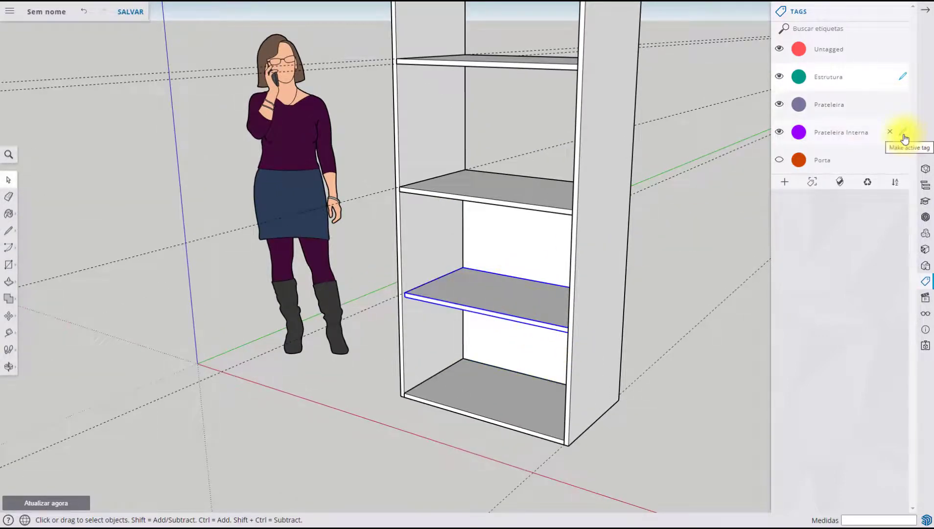
left_click(904, 136)
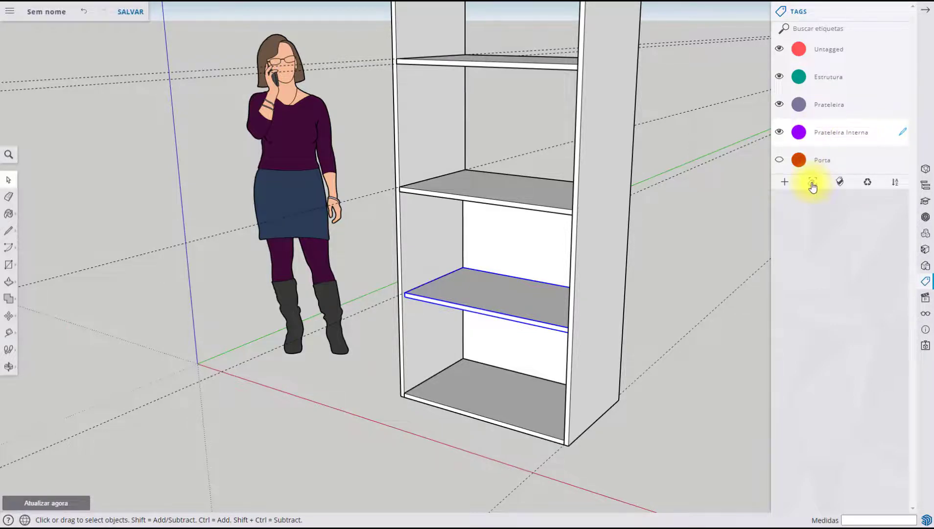
scroll(625, 288, "down", 2)
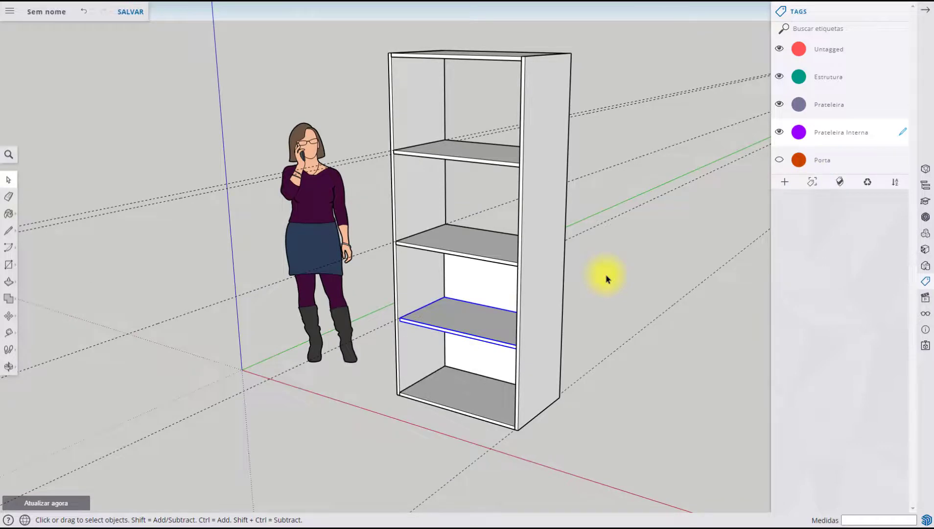
Show the Porta tag again and colour the model by tag
left_click(779, 160)
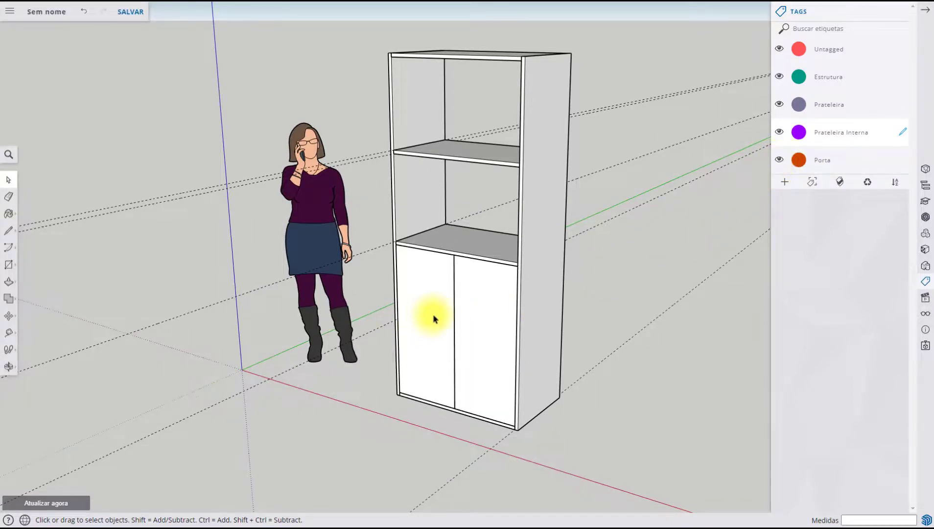
middle_click_drag(434, 317, 490, 314)
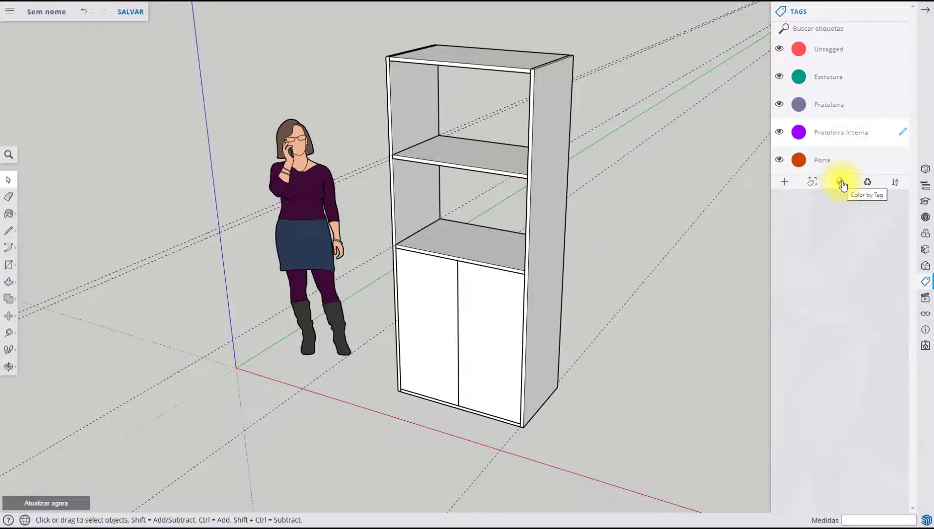
double_click(808, 76)
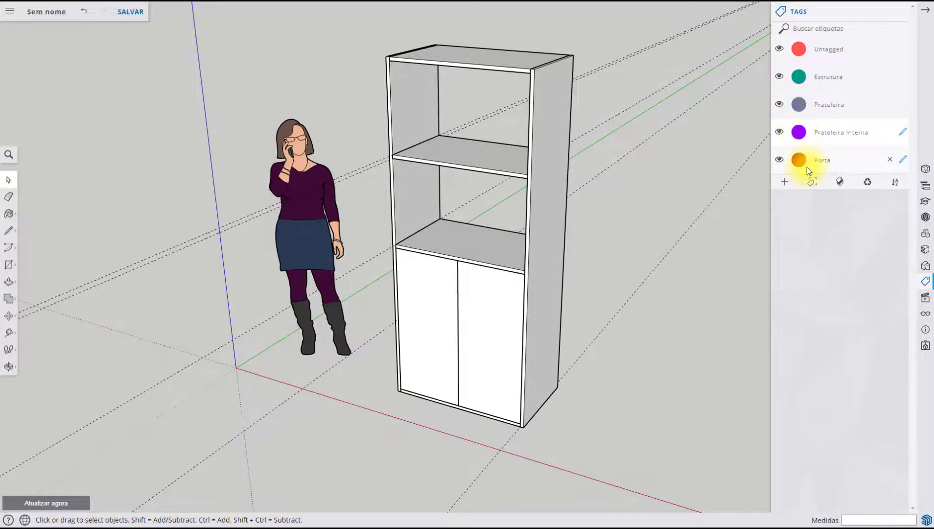
left_click(840, 183)
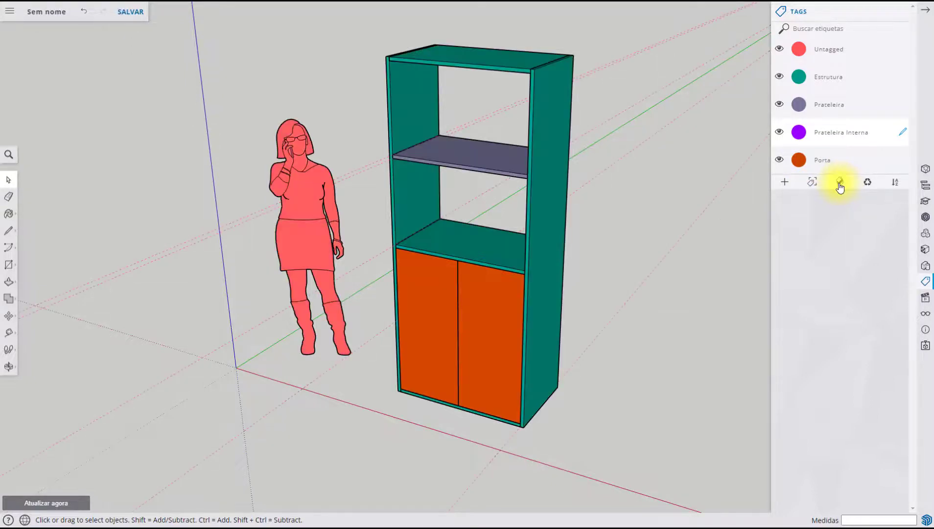
Examine the cabinet's tag colours from the front and from the back
middle_click_drag(496, 387, 484, 368)
key("space")
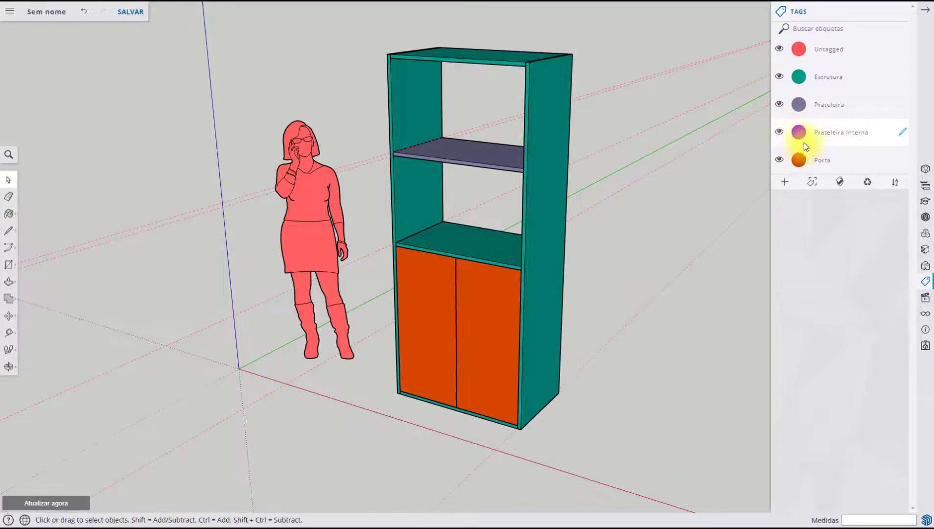
middle_click_drag(500, 188, 438, 130)
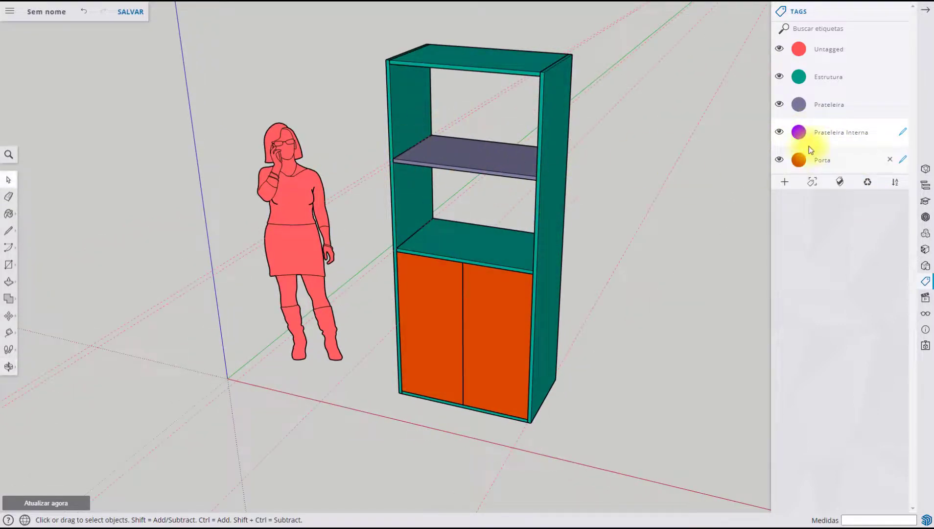
middle_click_drag(588, 234, 340, 255)
middle_click_drag(651, 288, 367, 273)
middle_click_drag(522, 286, 532, 267)
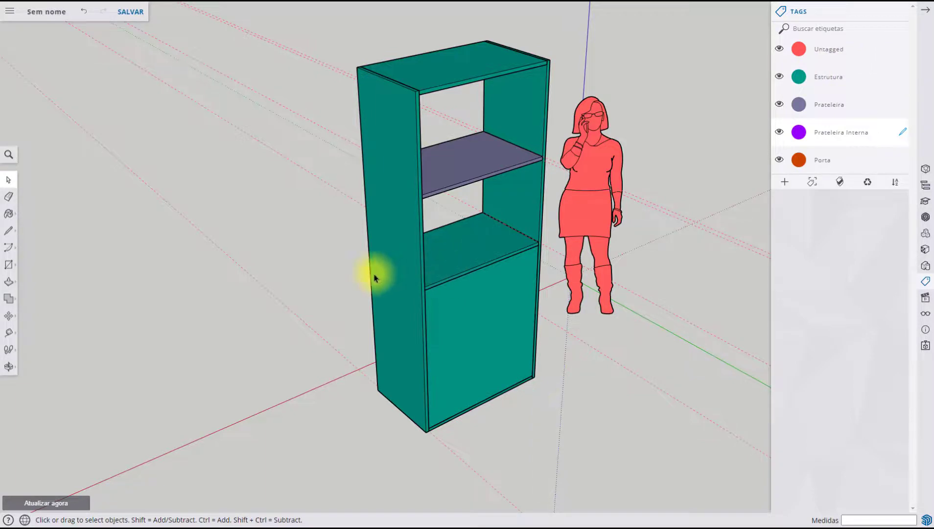
middle_click_drag(375, 277, 732, 260)
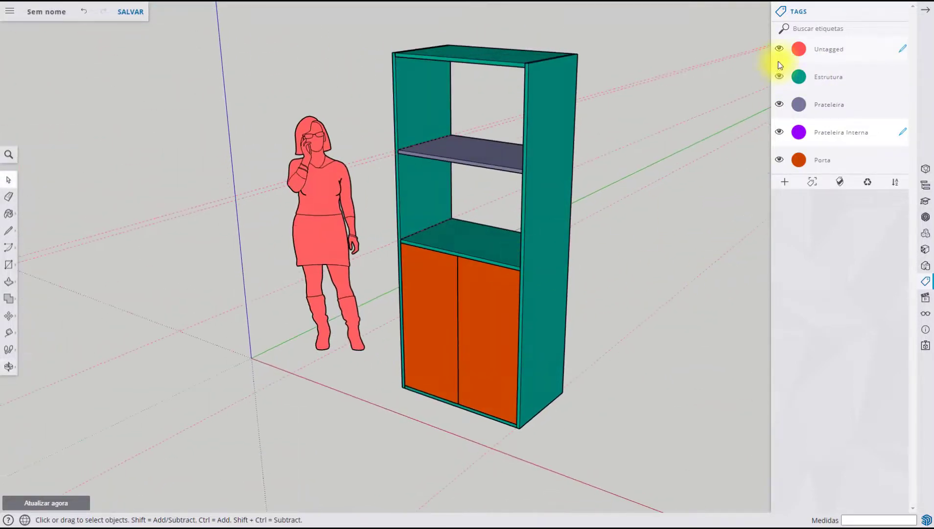
Change the colour of the Prateleira Interna tag to light blue
left_click(797, 134)
left_click_drag(492, 232, 494, 200)
left_click_drag(503, 277, 481, 283)
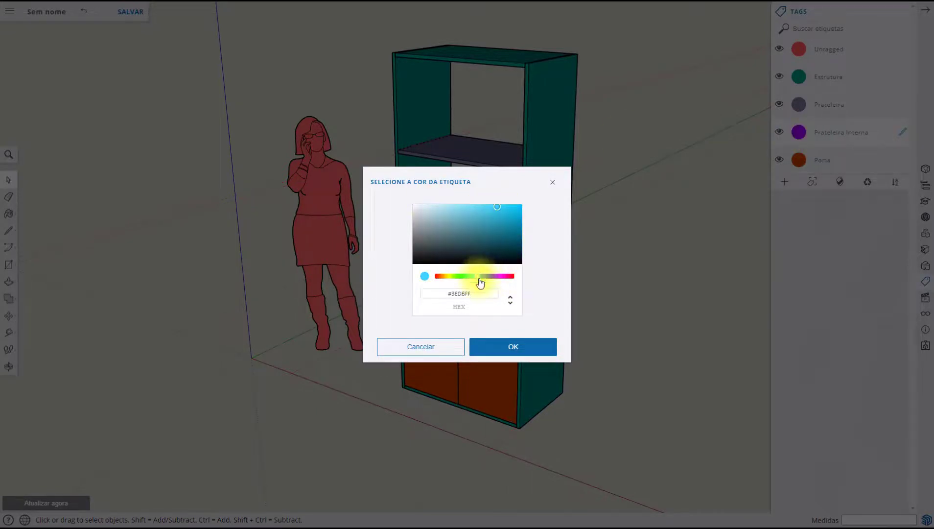
left_click(510, 348)
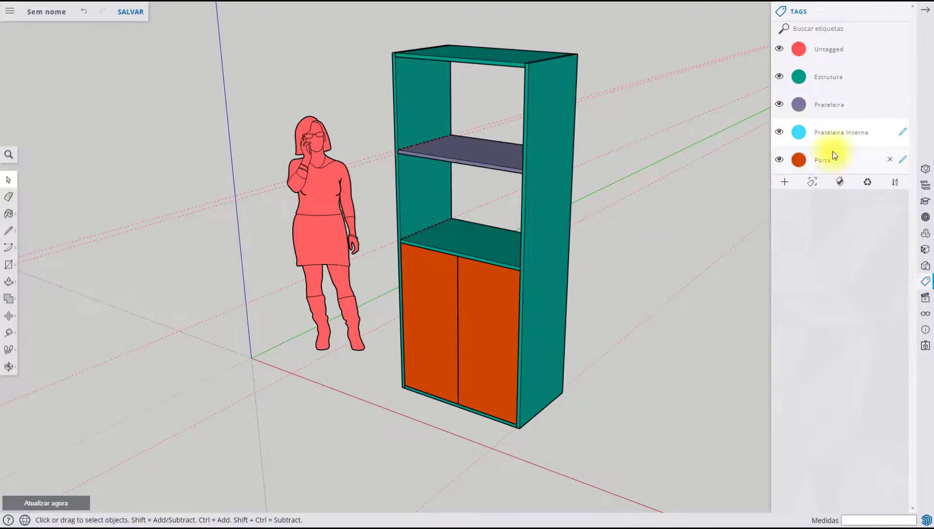
Check the inner shelf's tag colour by hiding and reshowing the Porta tag, and turn off colouring by tag
left_click(779, 161)
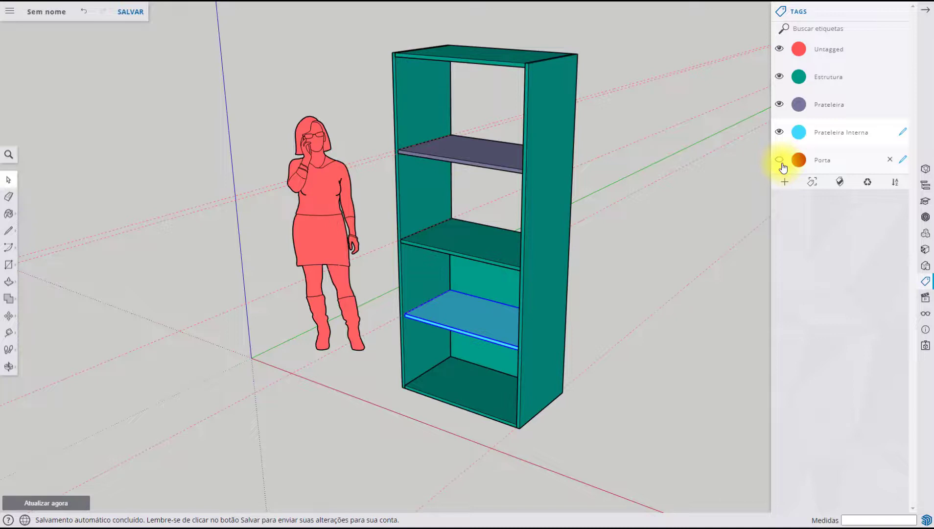
left_click(780, 161)
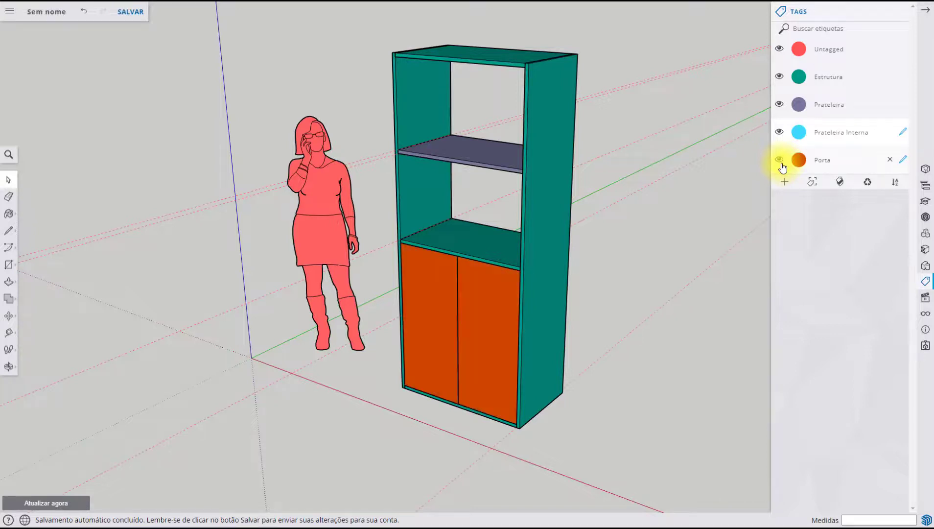
left_click(840, 185)
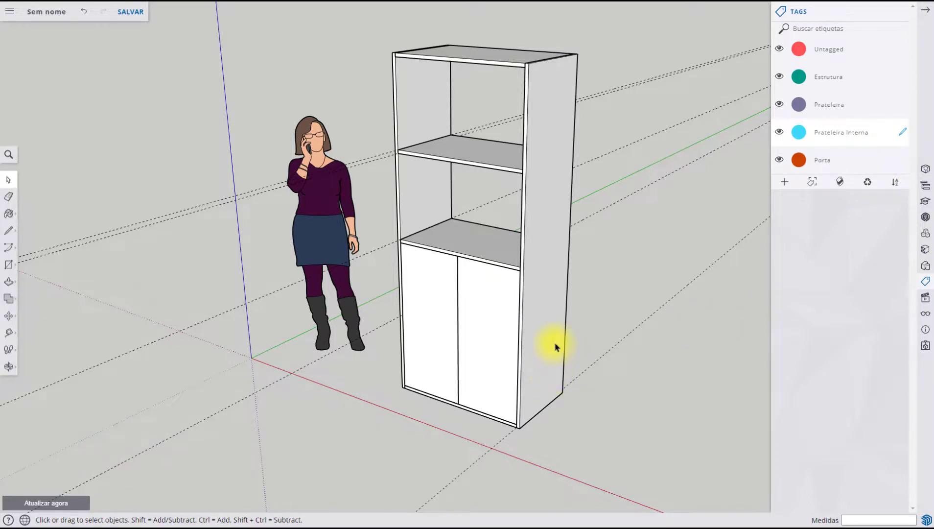
Paint all the cabinet's parts with the reddish-orange wood, the first material in the Madeiras collection
scroll(548, 346, "down", 3)
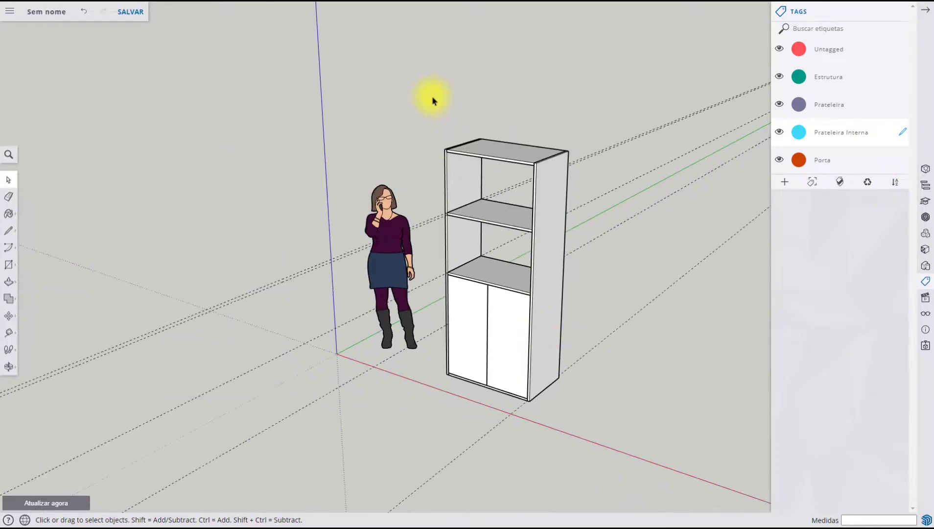
left_click_drag(430, 92, 626, 462)
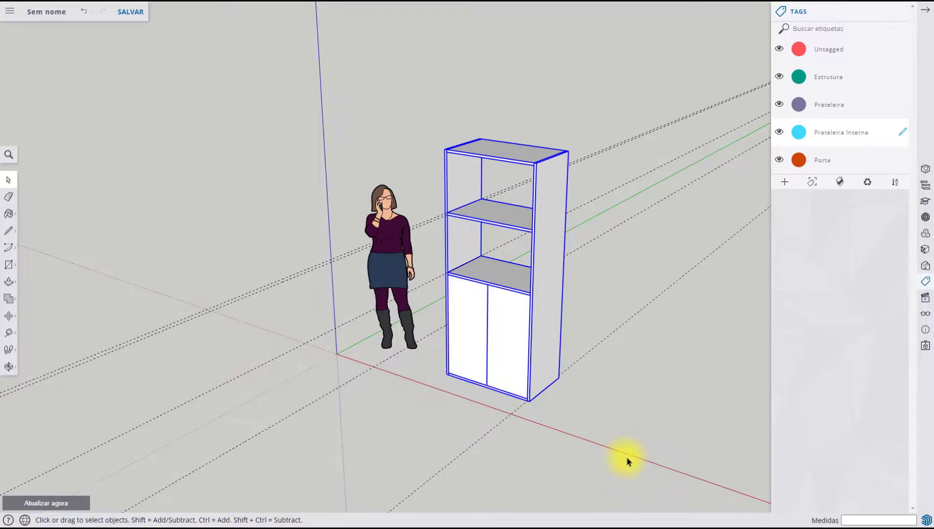
scroll(637, 495, "up", 2)
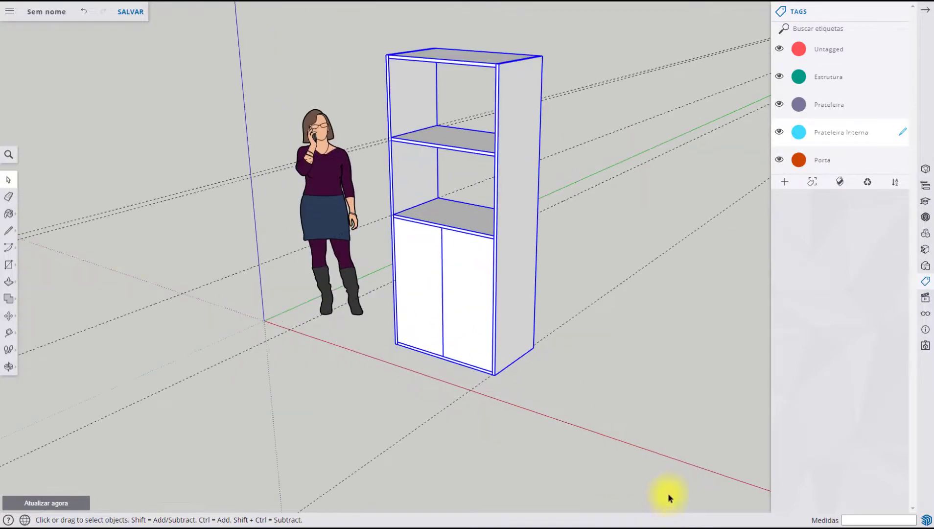
left_click(8, 216)
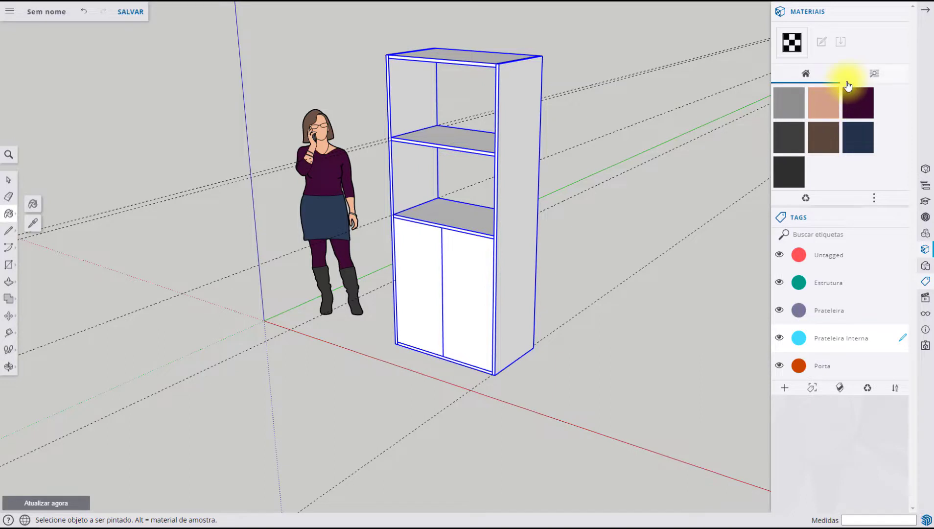
left_click(873, 78)
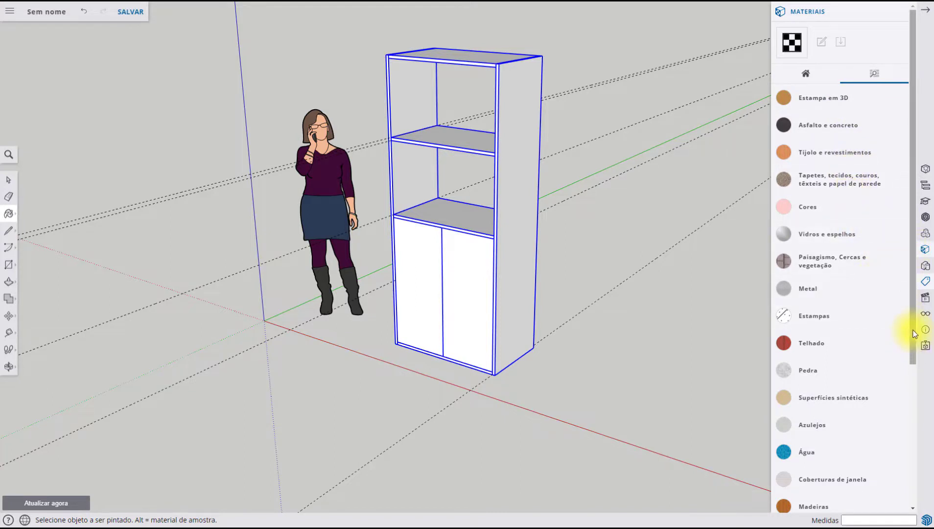
scroll(912, 363, "down", 3)
left_click(802, 386)
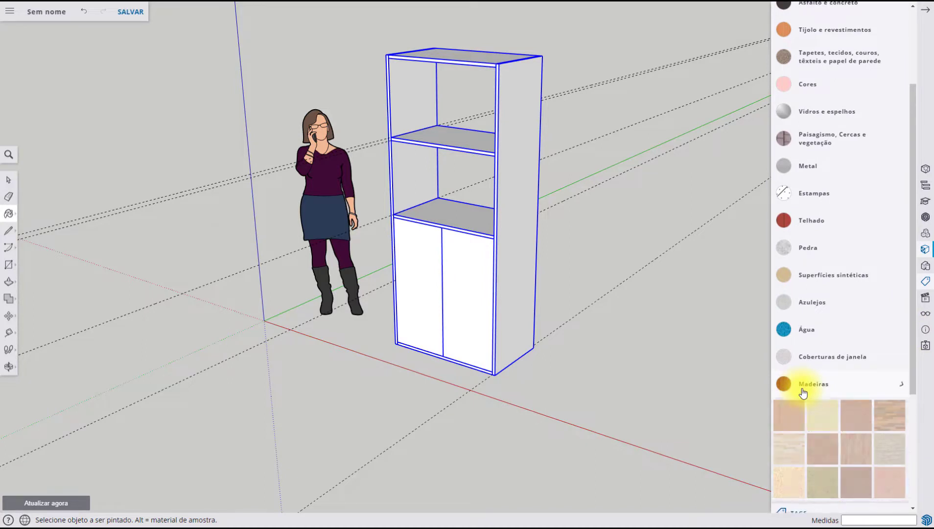
scroll(901, 382, "down", 3)
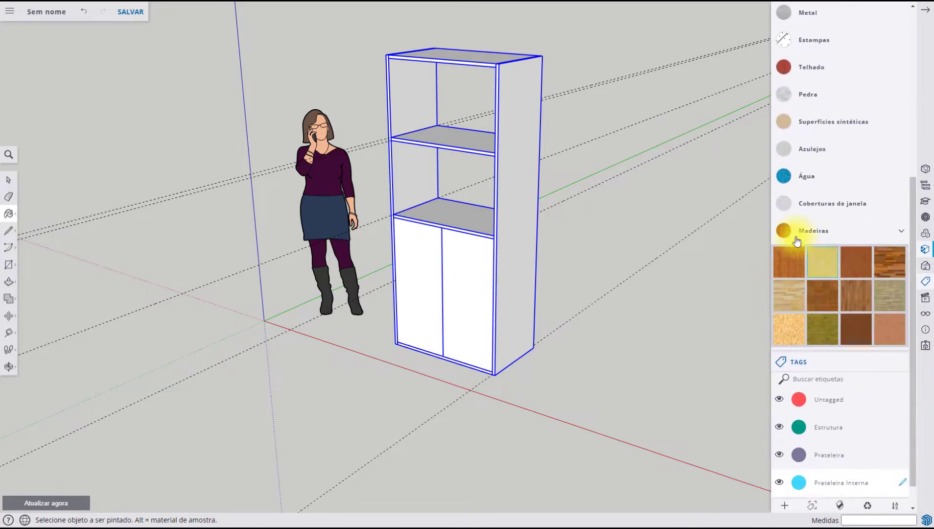
scroll(843, 274, "down", 1)
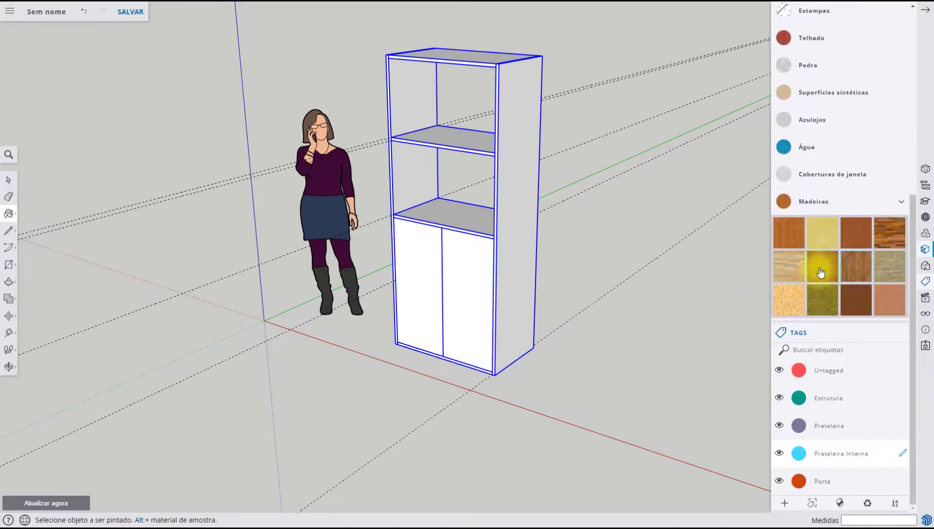
left_click(783, 239)
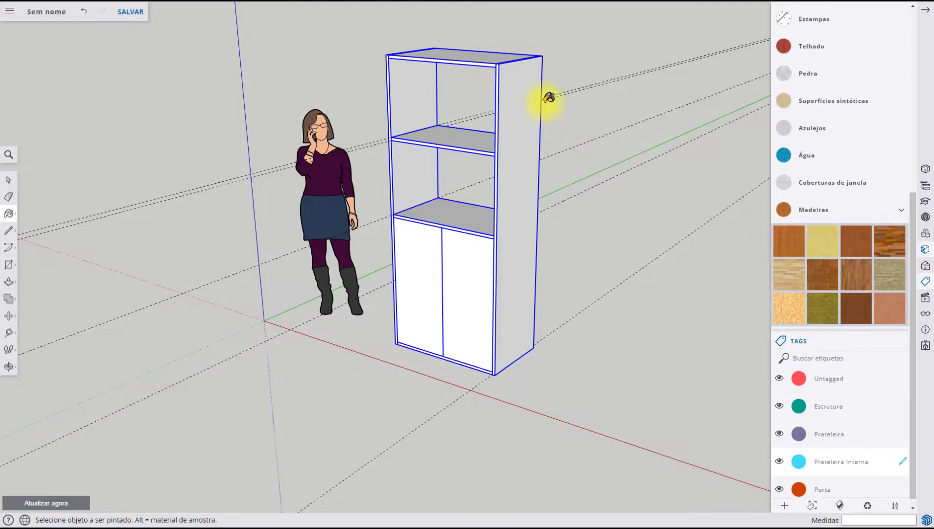
left_click(482, 53)
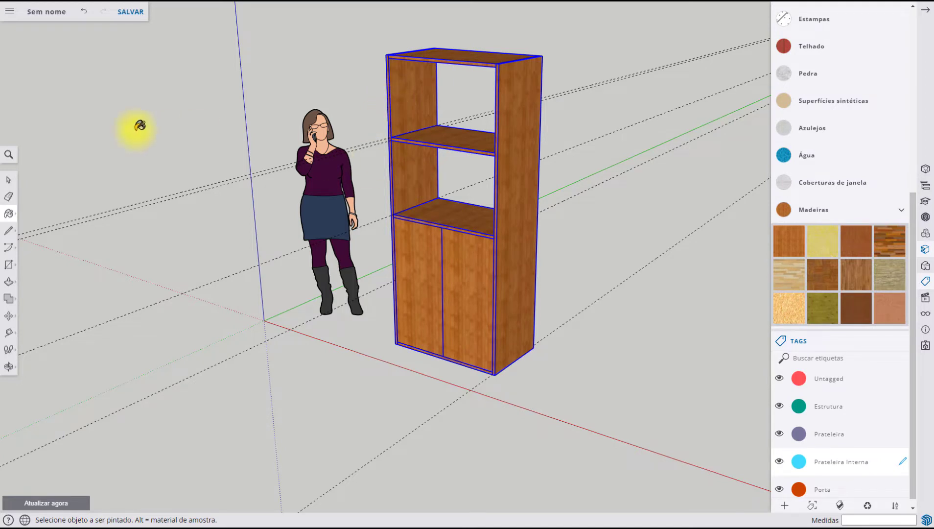
left_click(8, 180)
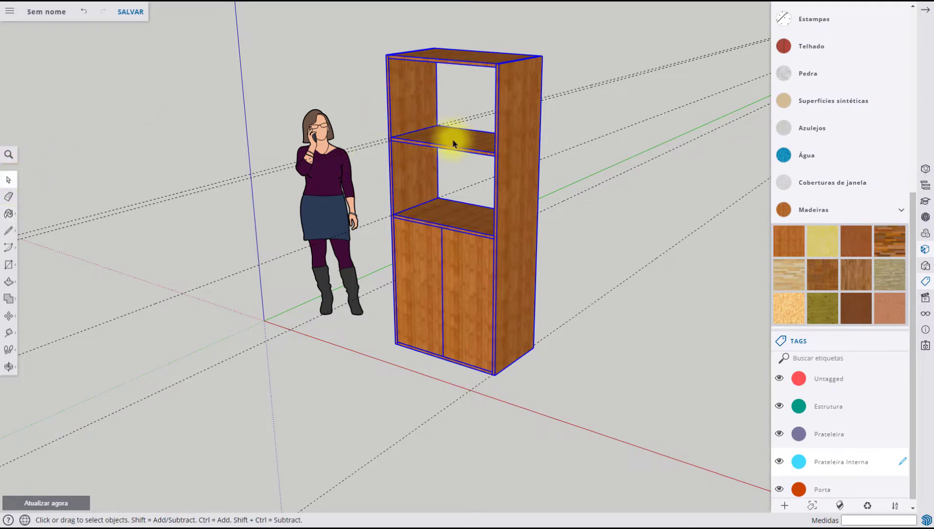
left_click(572, 125)
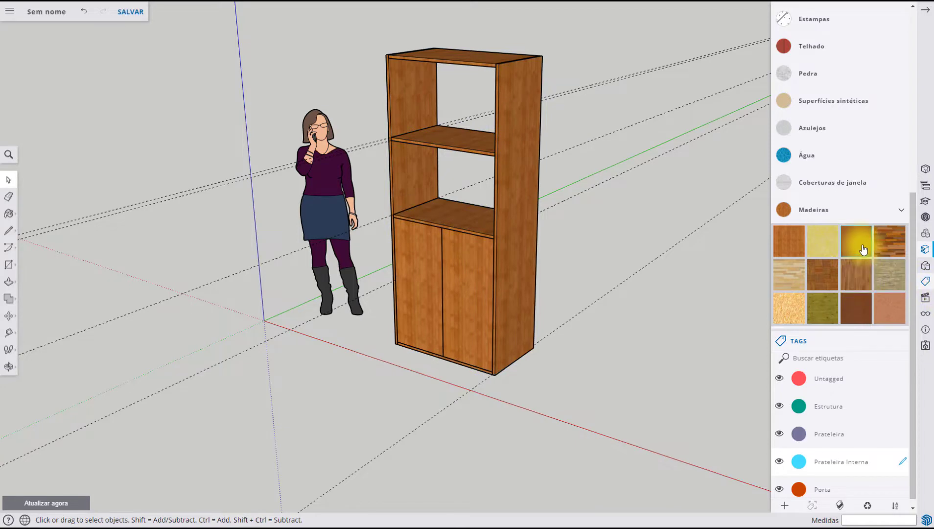
Paint the two open shelves with the pale greyish-green wood from the Madeiras collection
left_click(818, 273)
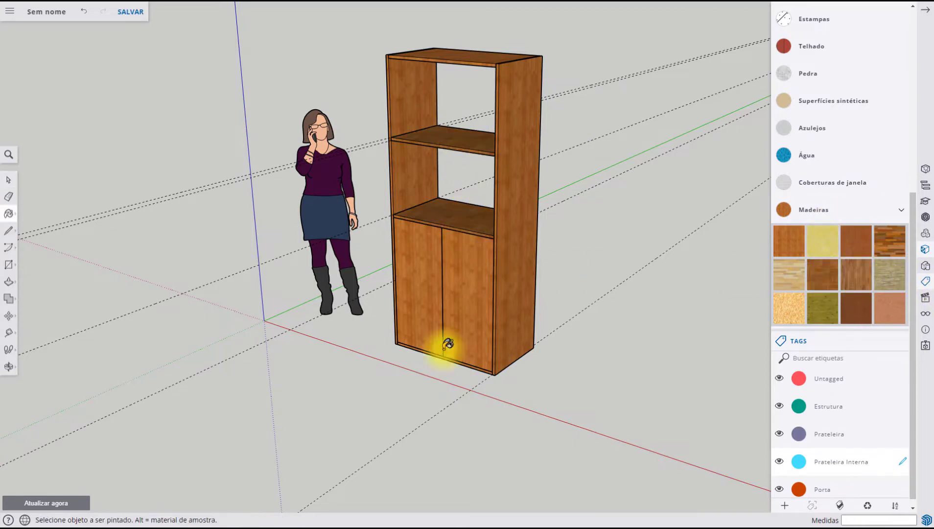
mouse_move(442, 344)
middle_mouse_down()
mouse_move(580, 477)
mouse_move(444, 441)
mouse_move(476, 210)
mouse_move(521, 394)
mouse_move(506, 227)
middle_mouse_up()
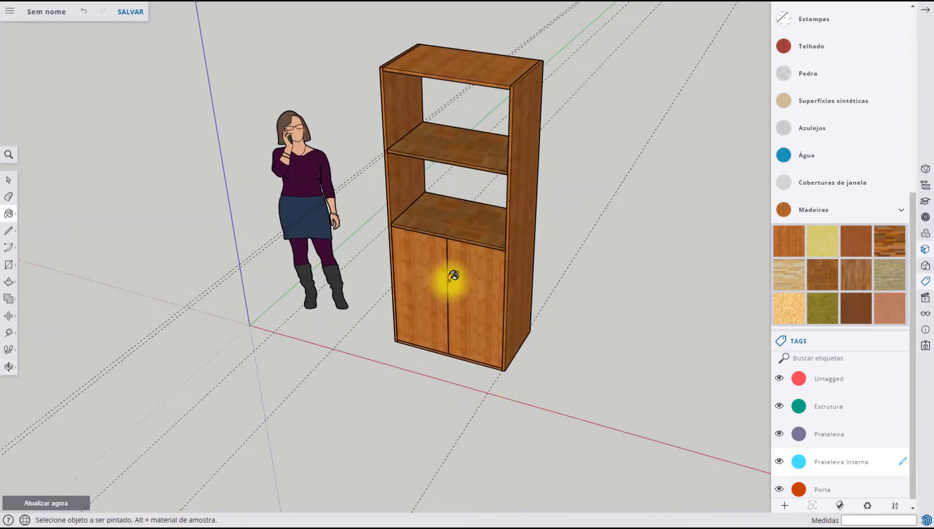
left_click(877, 271)
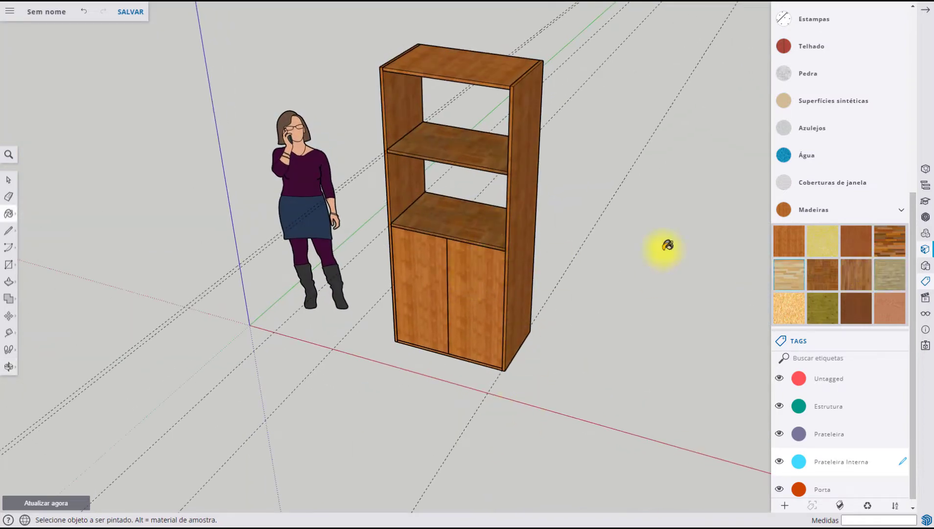
left_click(473, 148)
left_click(504, 222)
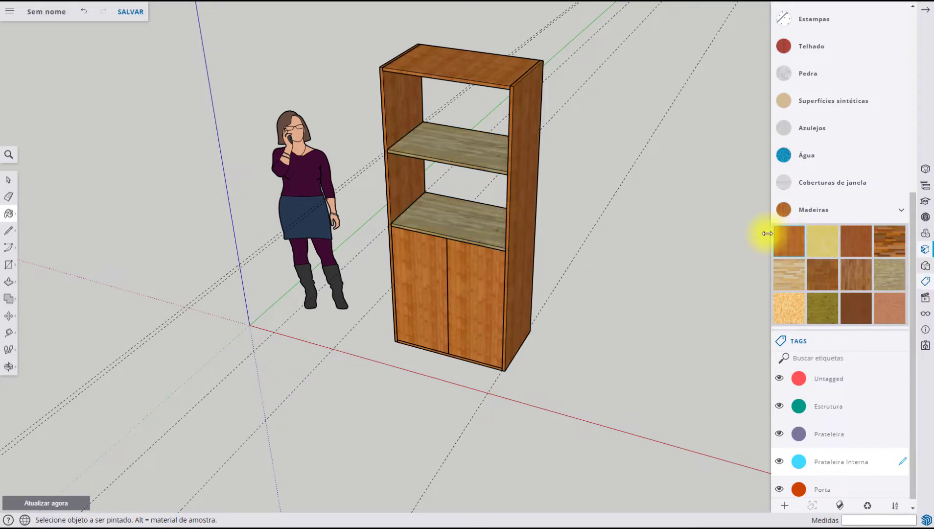
Repaint both open shelves with the same reddish-orange wood as the rest of the cabinet
left_click(787, 241)
left_click(494, 160)
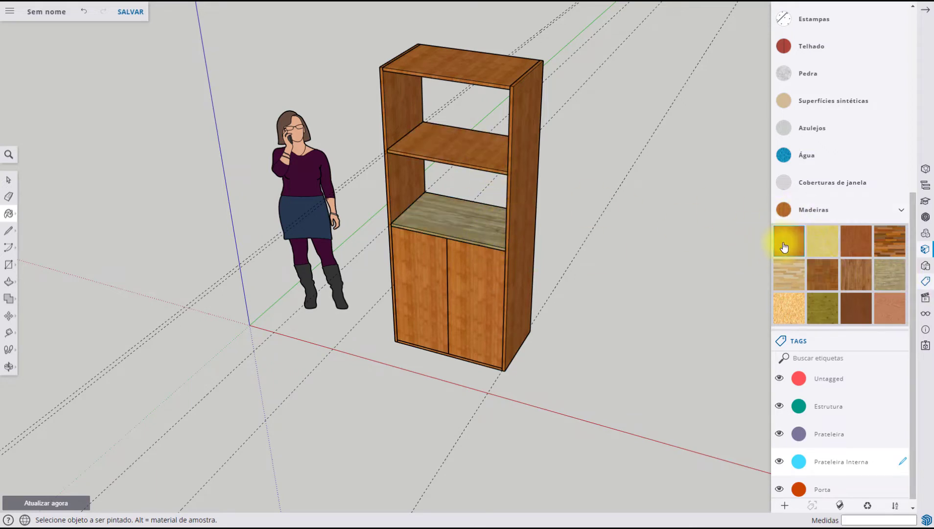
left_click(494, 225)
Combine all the cabinet's parts into a single component, replacing the default definition name with one describing the cabinet
middle_click_drag(626, 327, 599, 269)
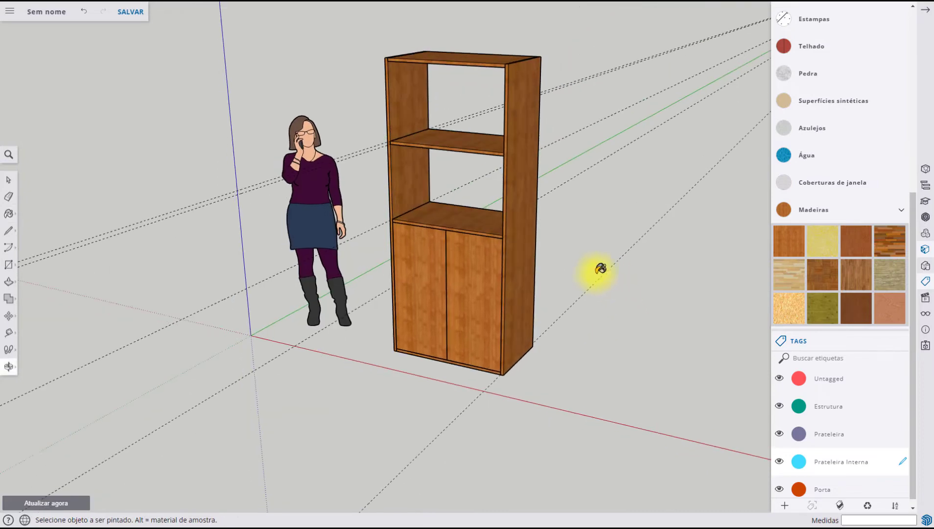
left_click(9, 182)
left_click_drag(355, 25, 595, 443)
right_click(498, 279)
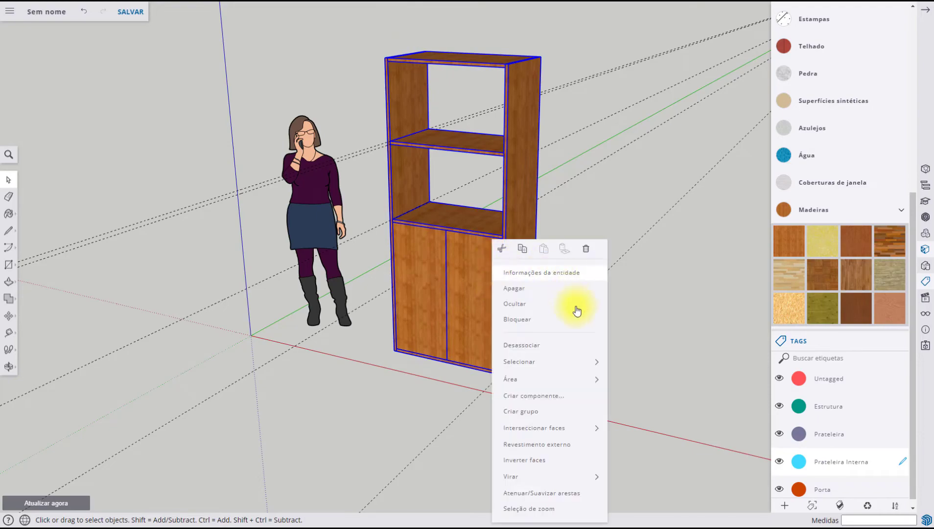
left_click(547, 397)
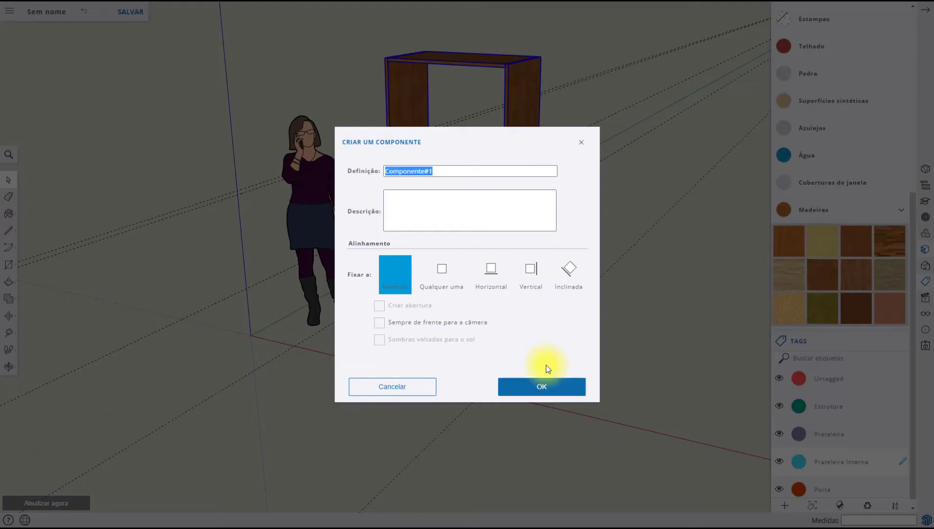
type("Armário")
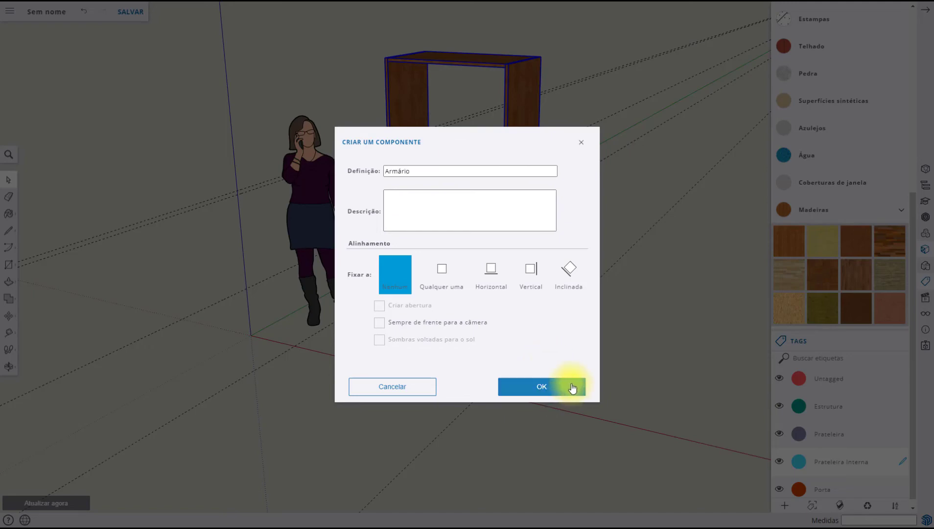
left_click(573, 387)
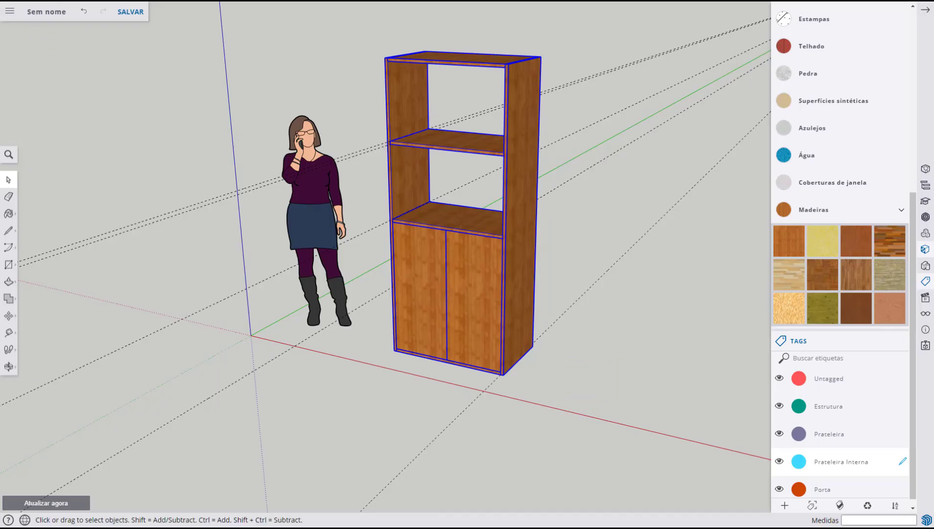